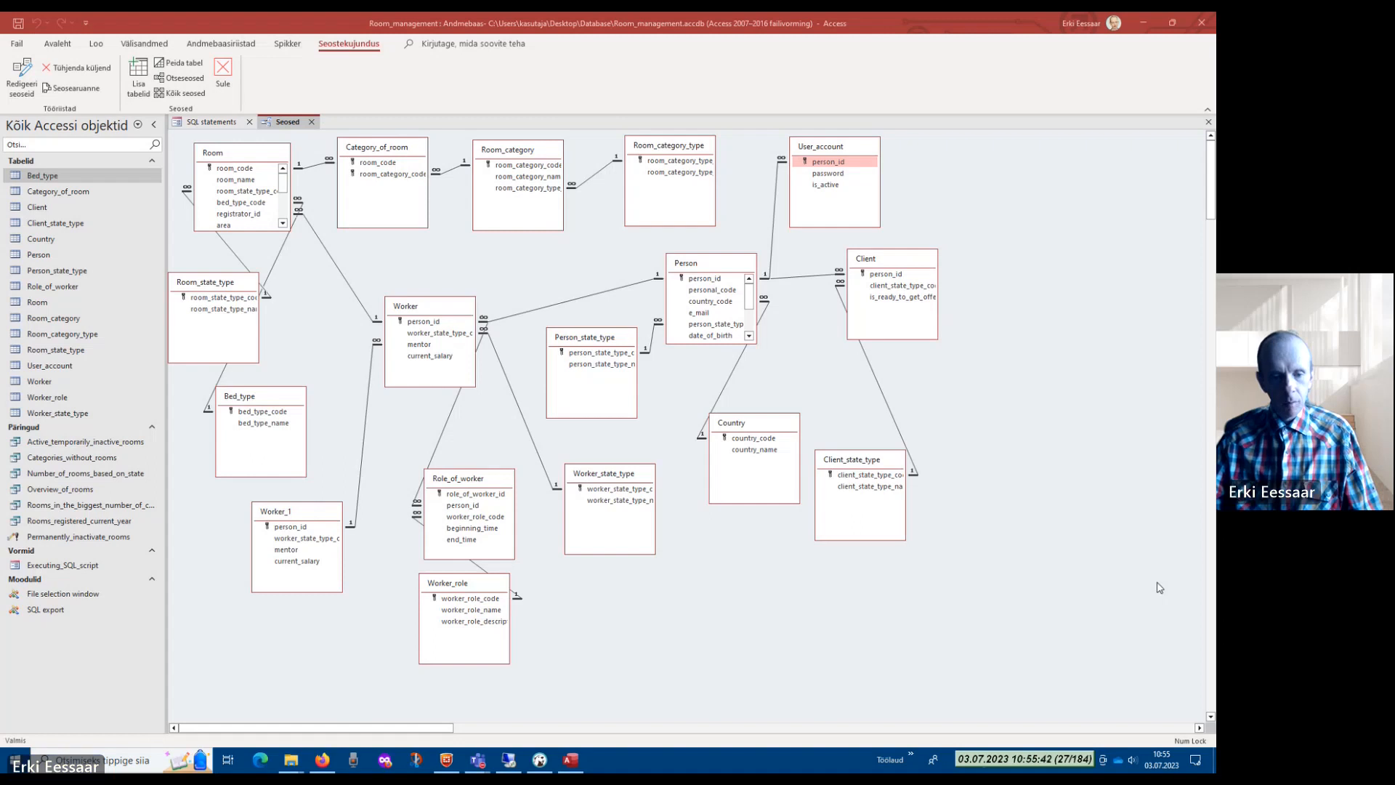
Look over the DBeaver Community website and the Access relationships diagram, and return to DBeaver
click(547, 759)
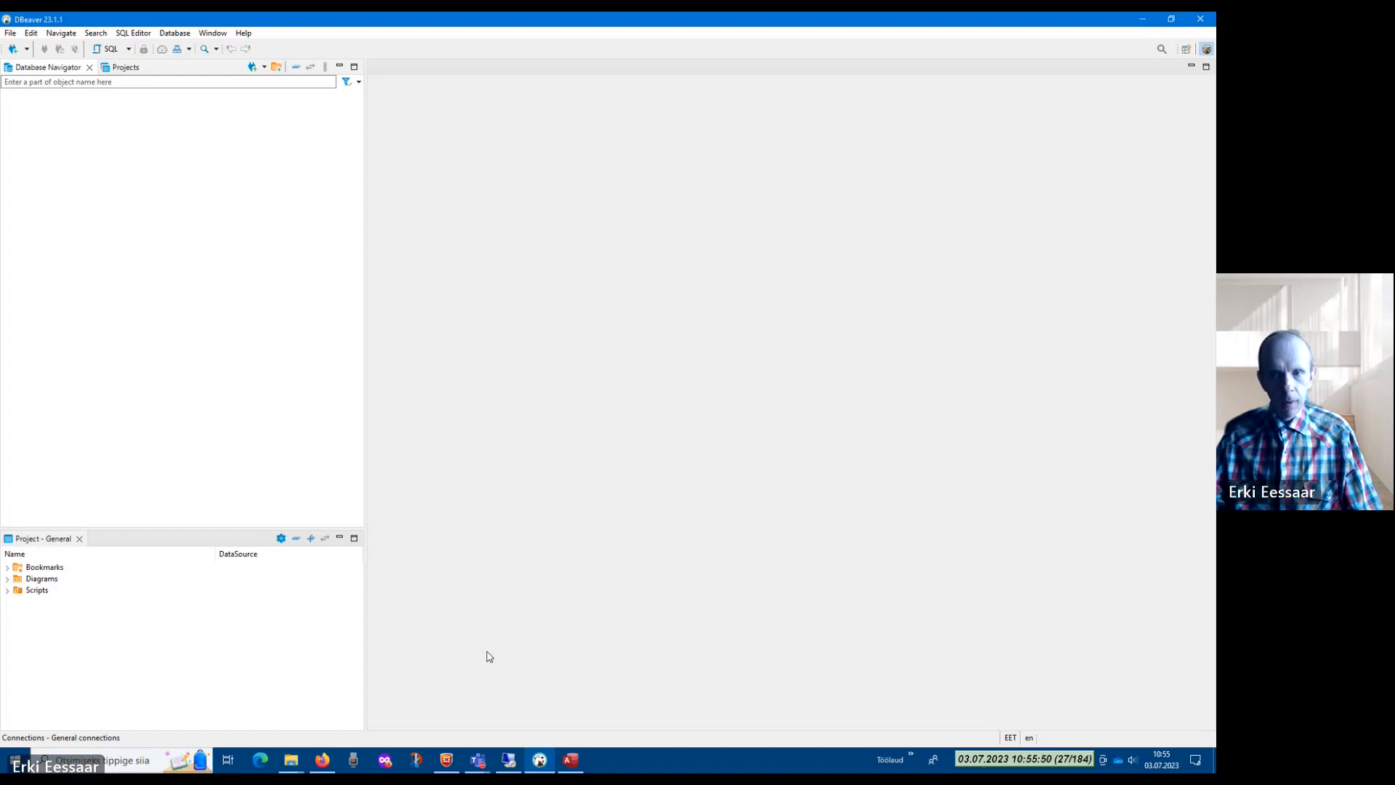
click(1144, 20)
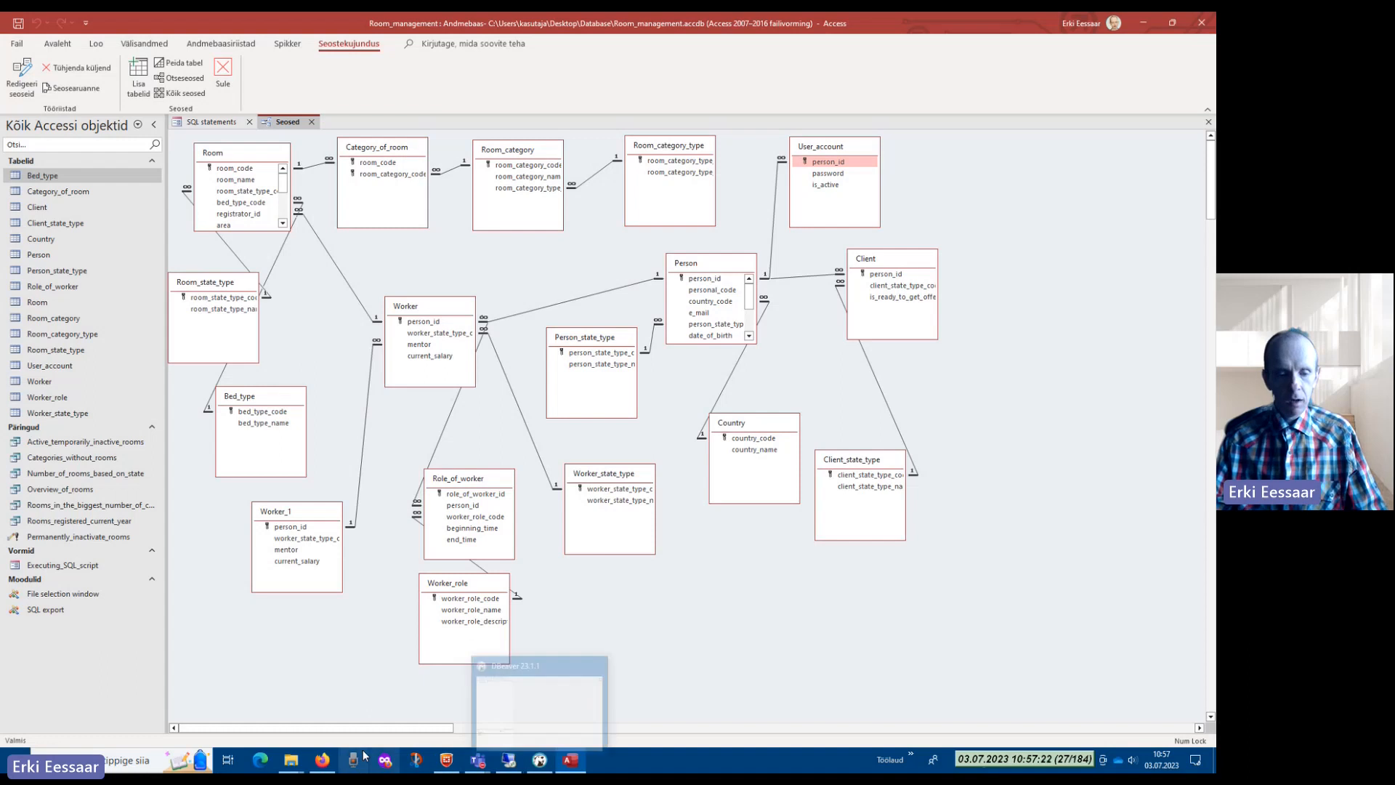
click(332, 768)
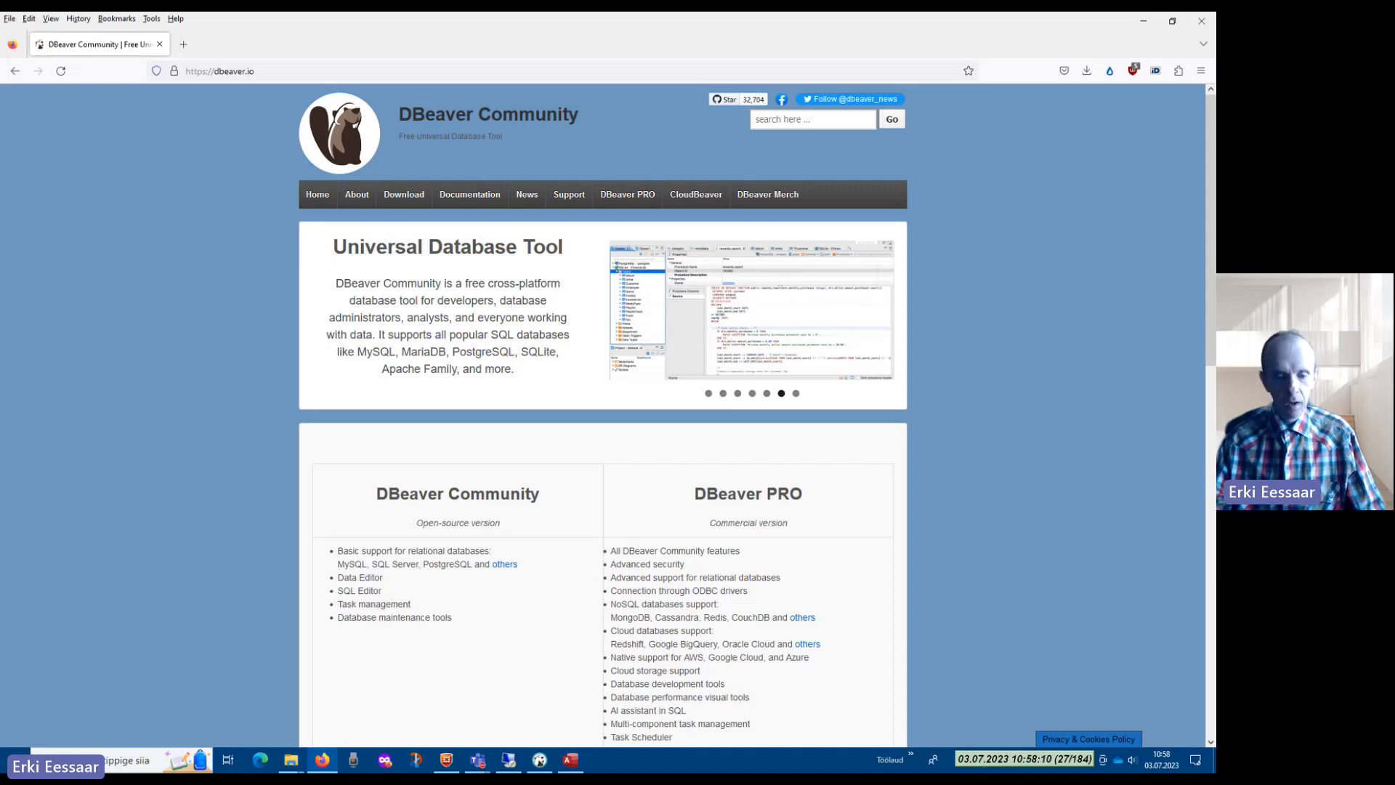
click(552, 768)
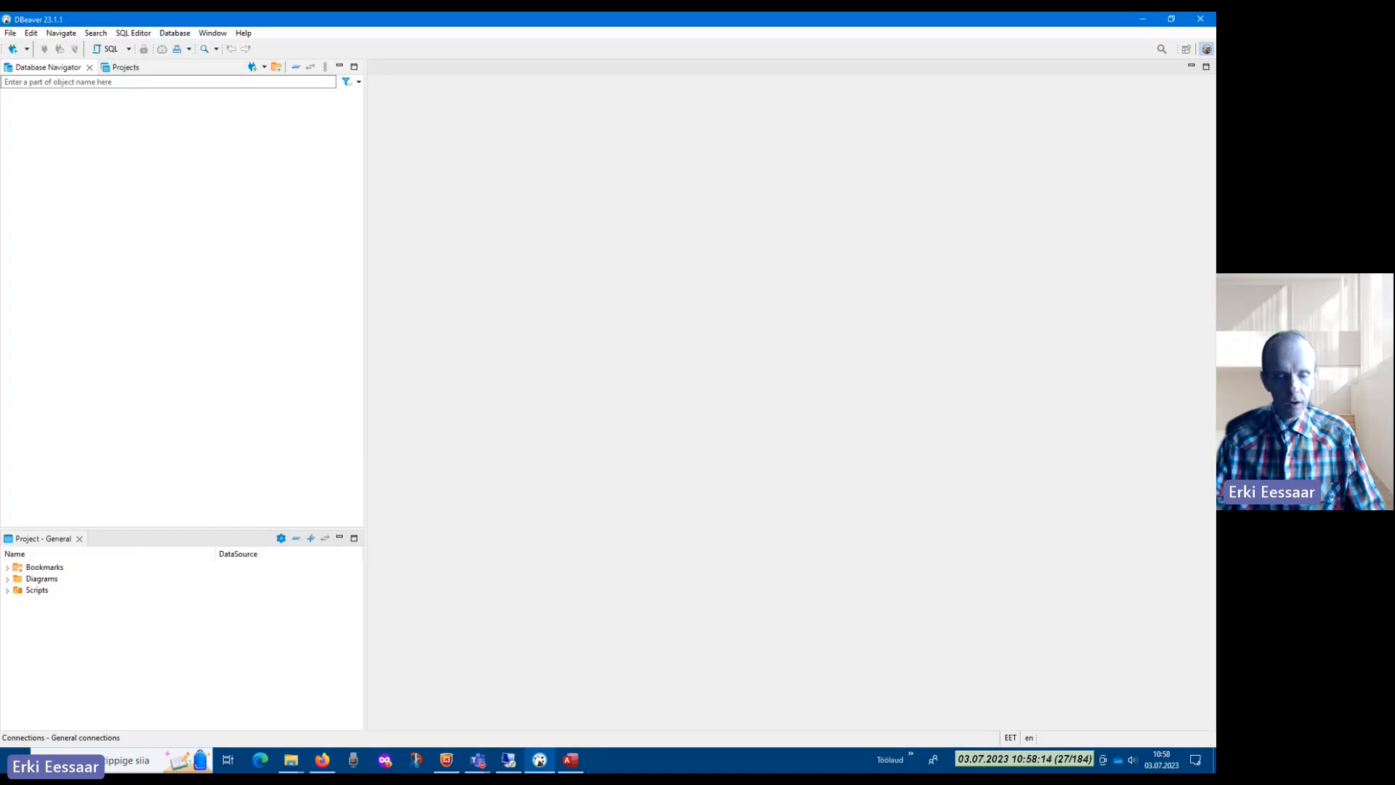
click(581, 769)
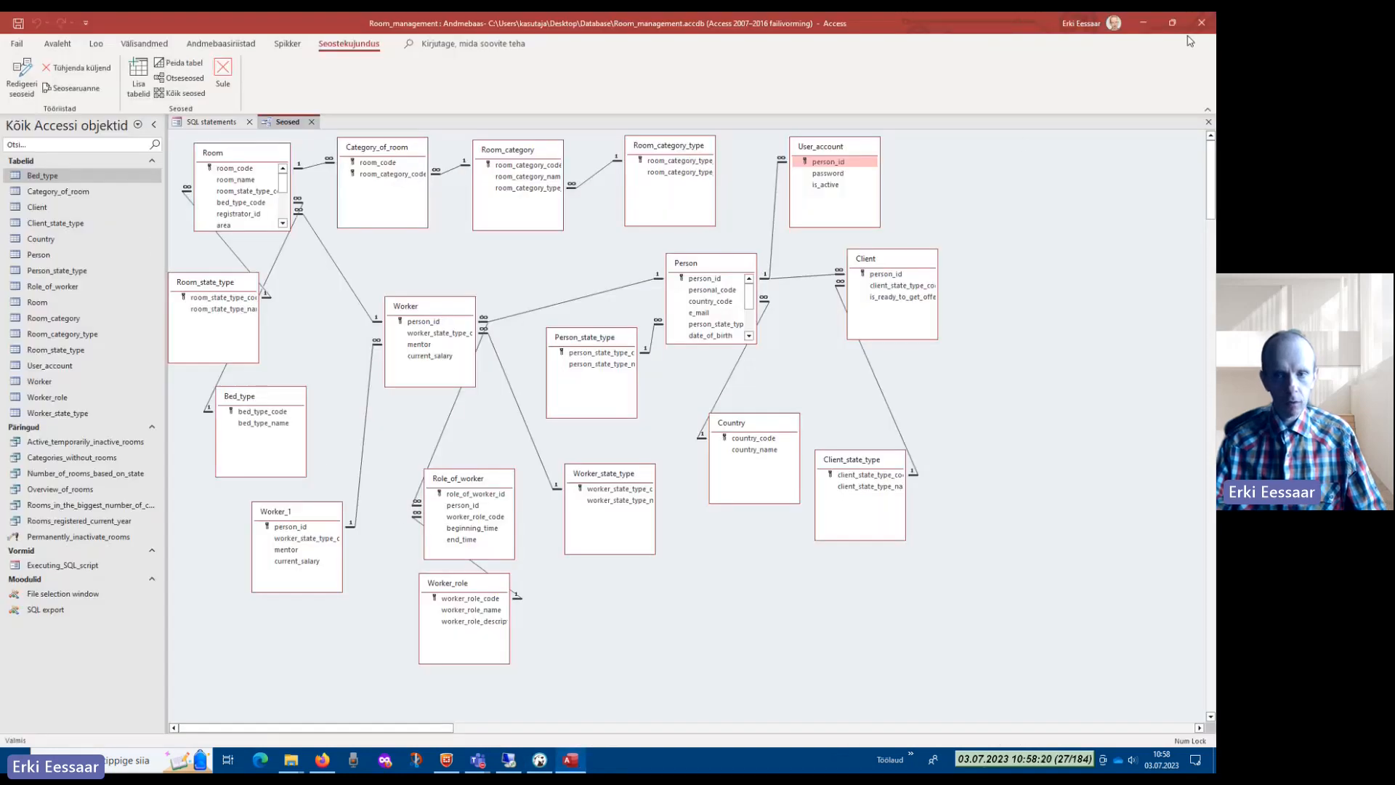
click(1142, 24)
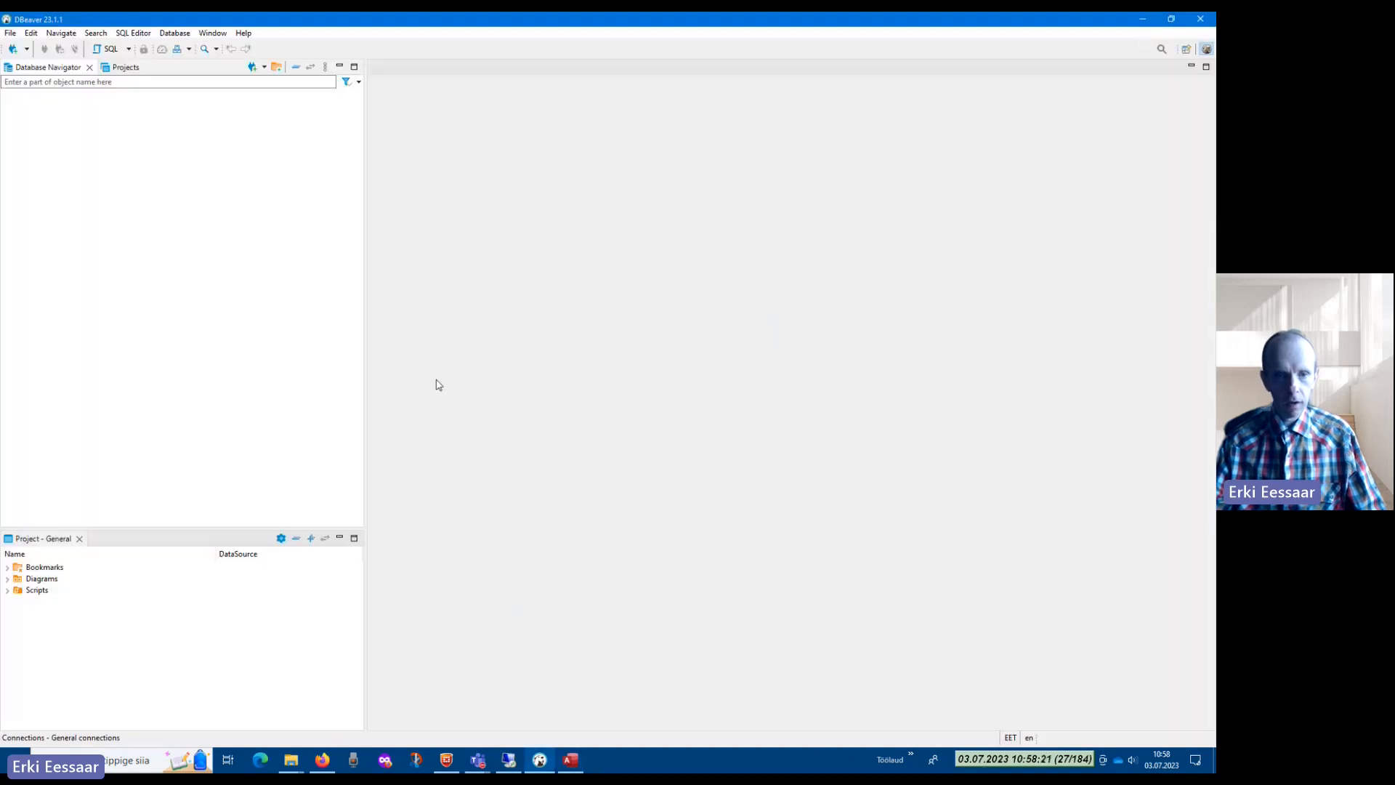
Create a database connection to Room_management.accdb in the Desktop's Database folder using the MS Access (UCanAccess) driver
click(13, 49)
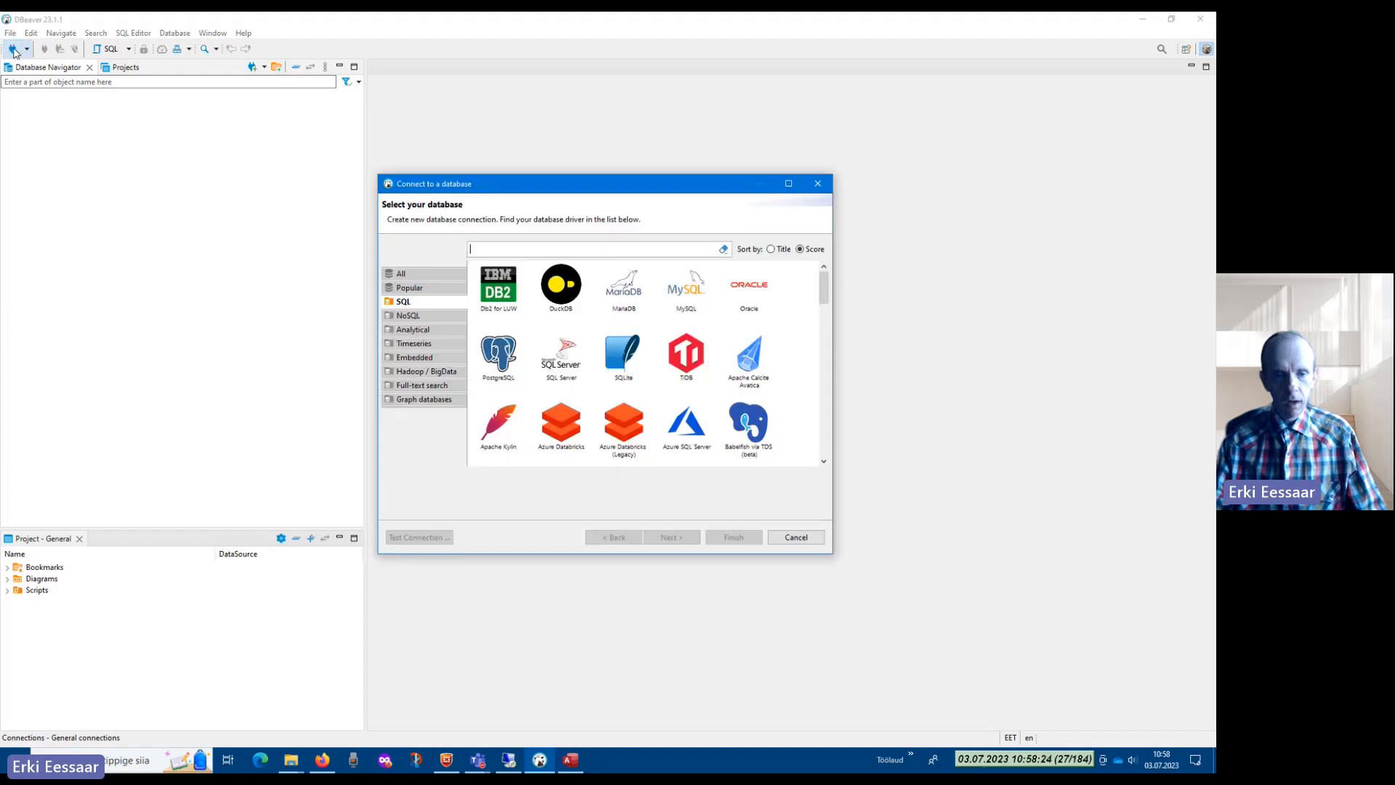
text(acc)
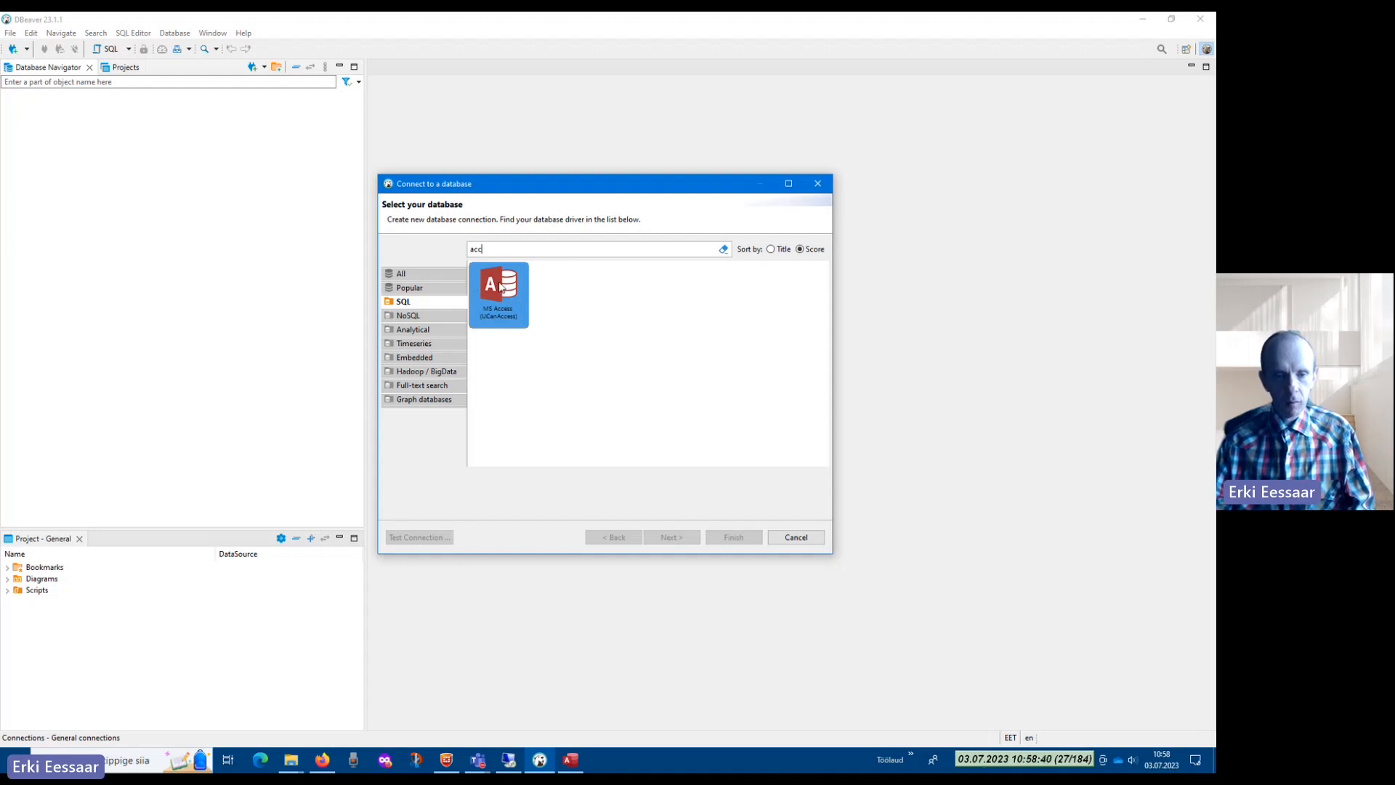
click(683, 537)
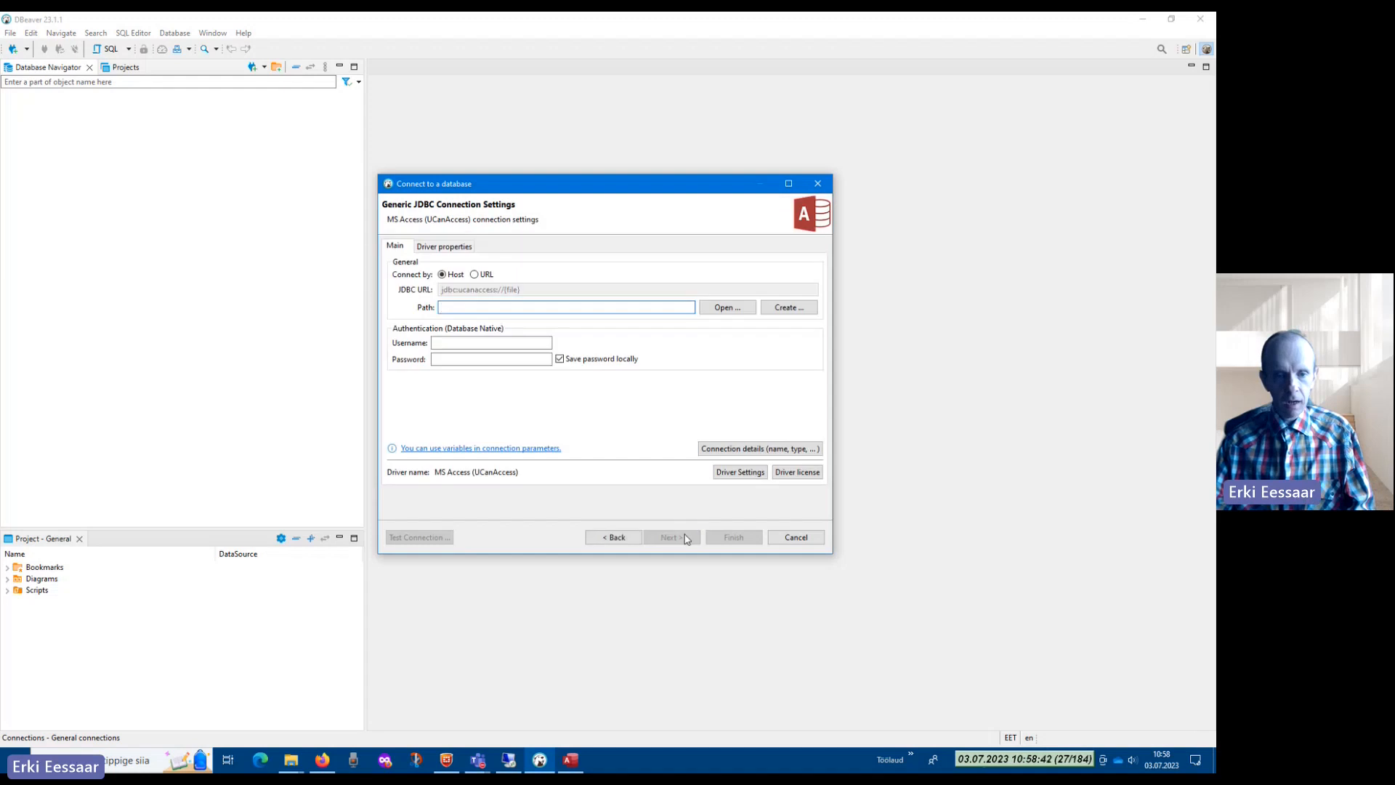
click(742, 307)
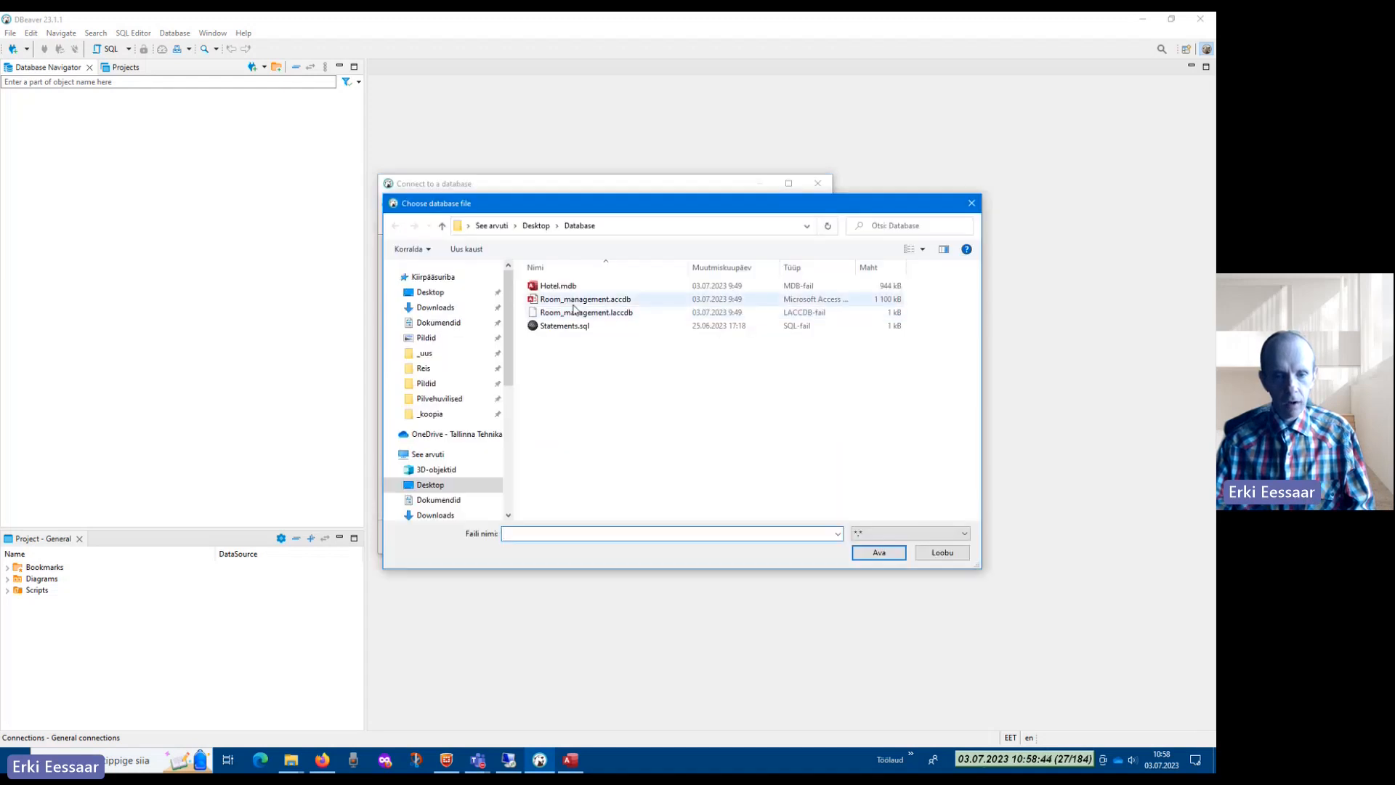
click(588, 301)
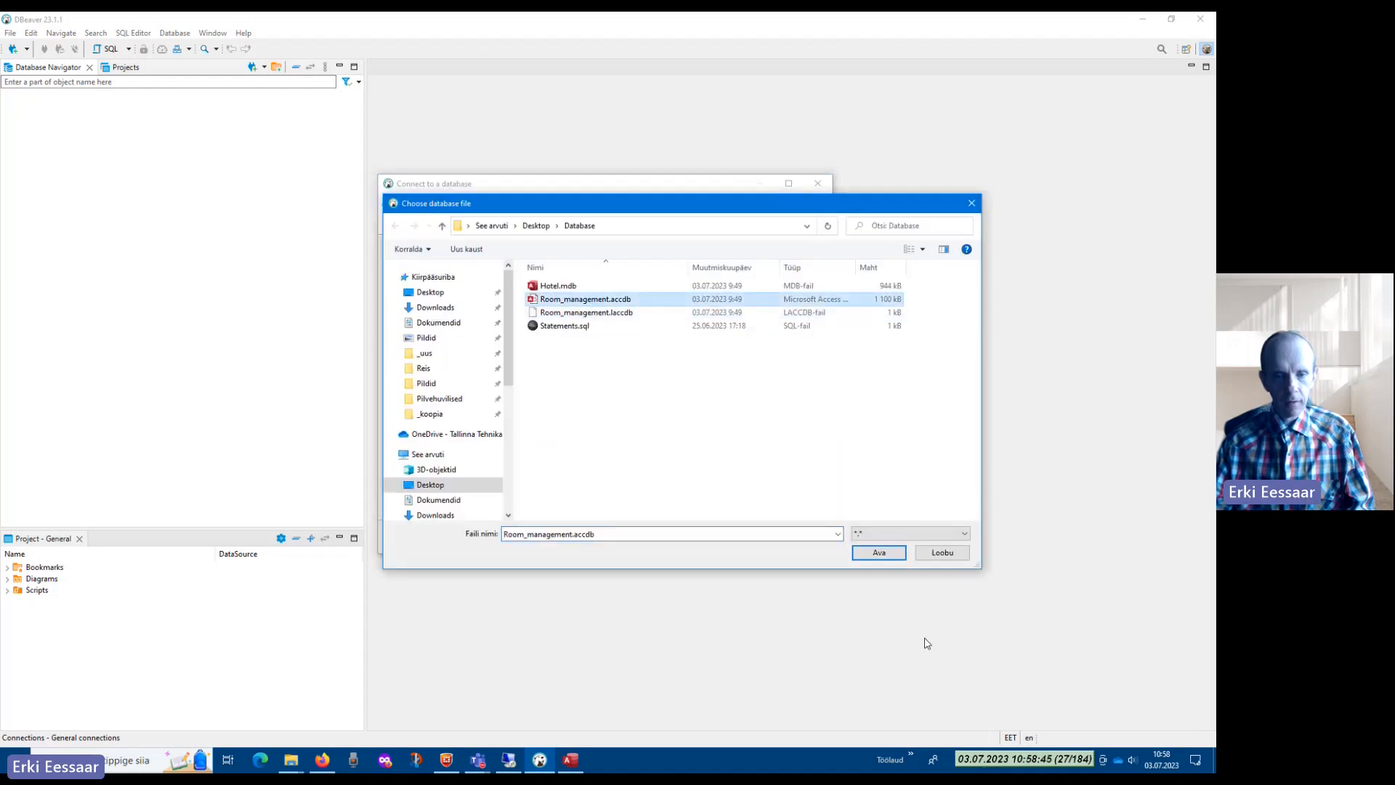
click(878, 555)
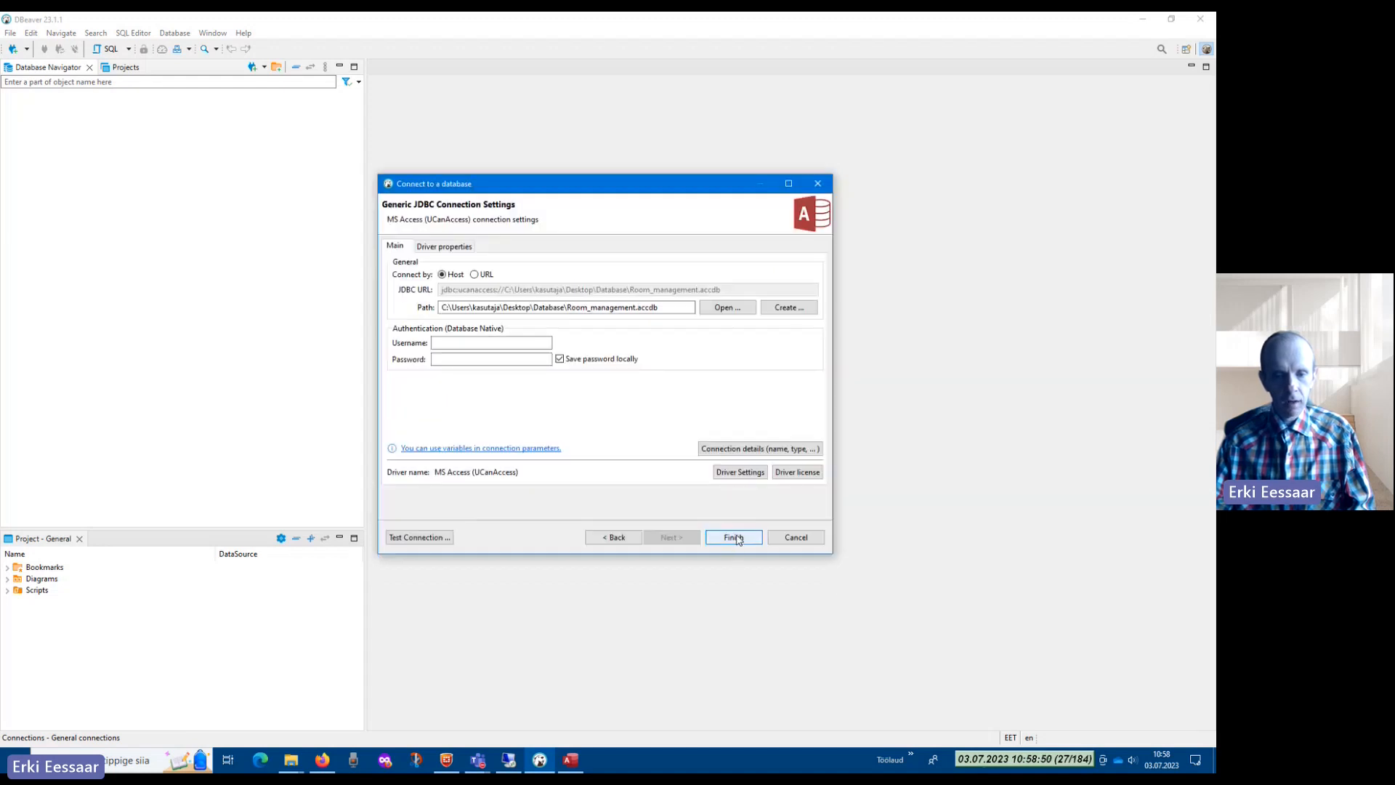
click(737, 537)
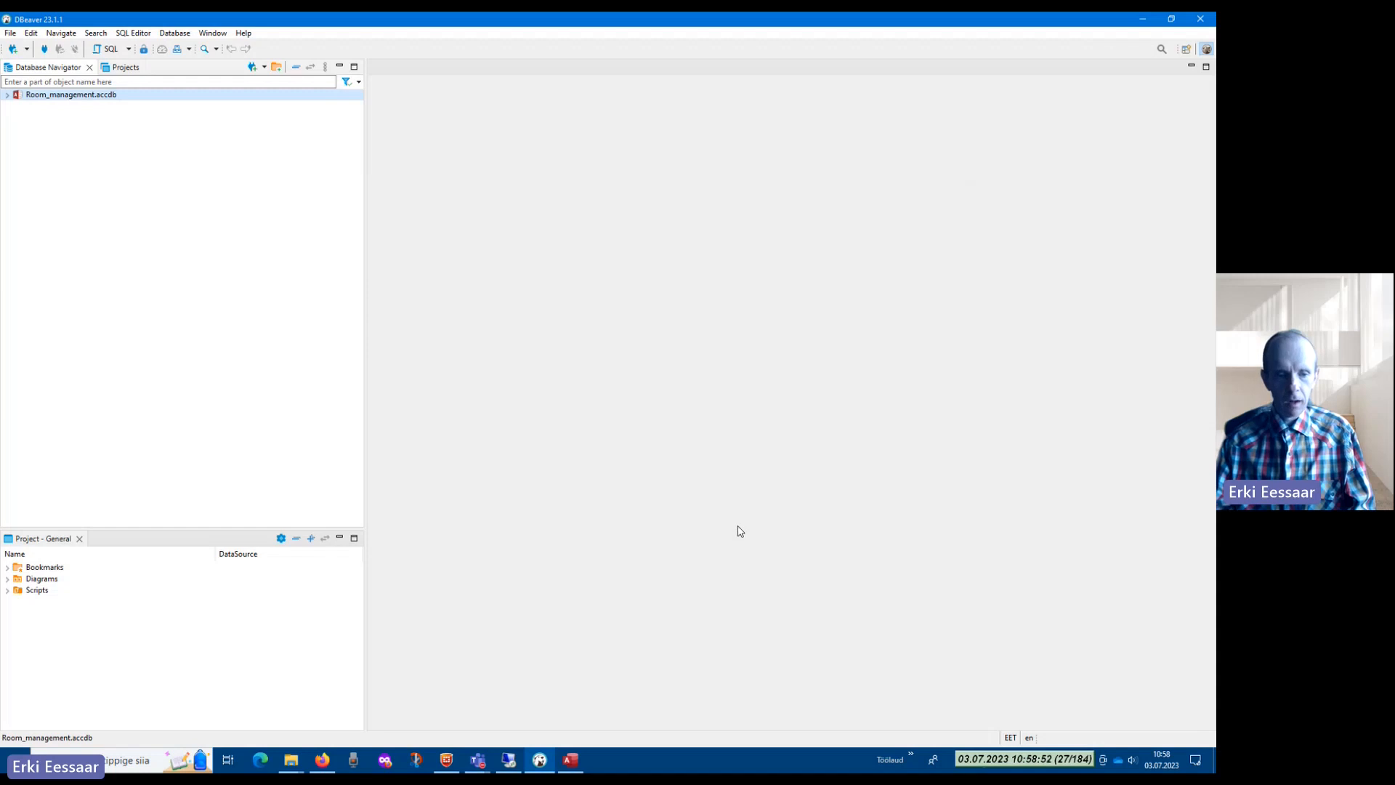
Expand the Room_management.accdb connection down to its tables and open the ER diagram of all tables
click(8, 95)
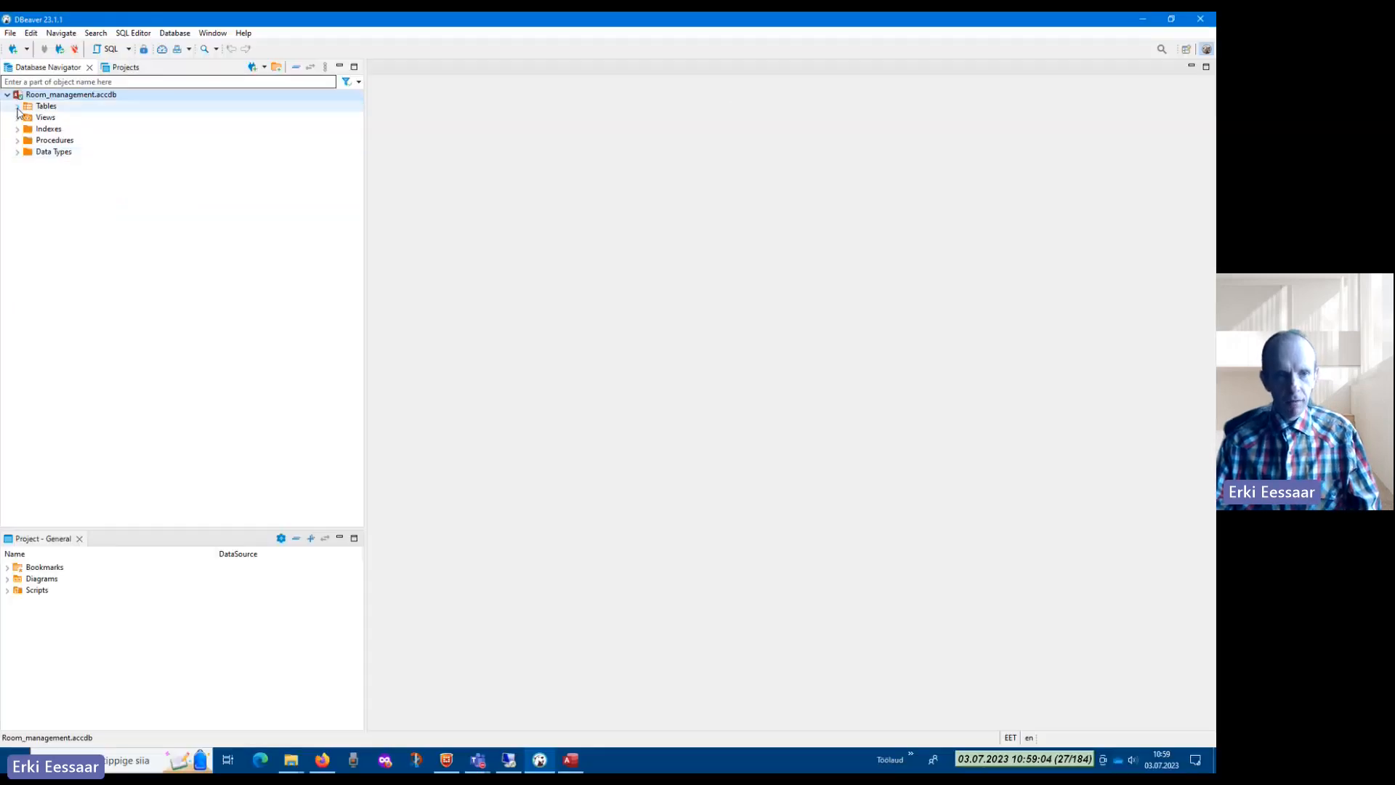
click(35, 202)
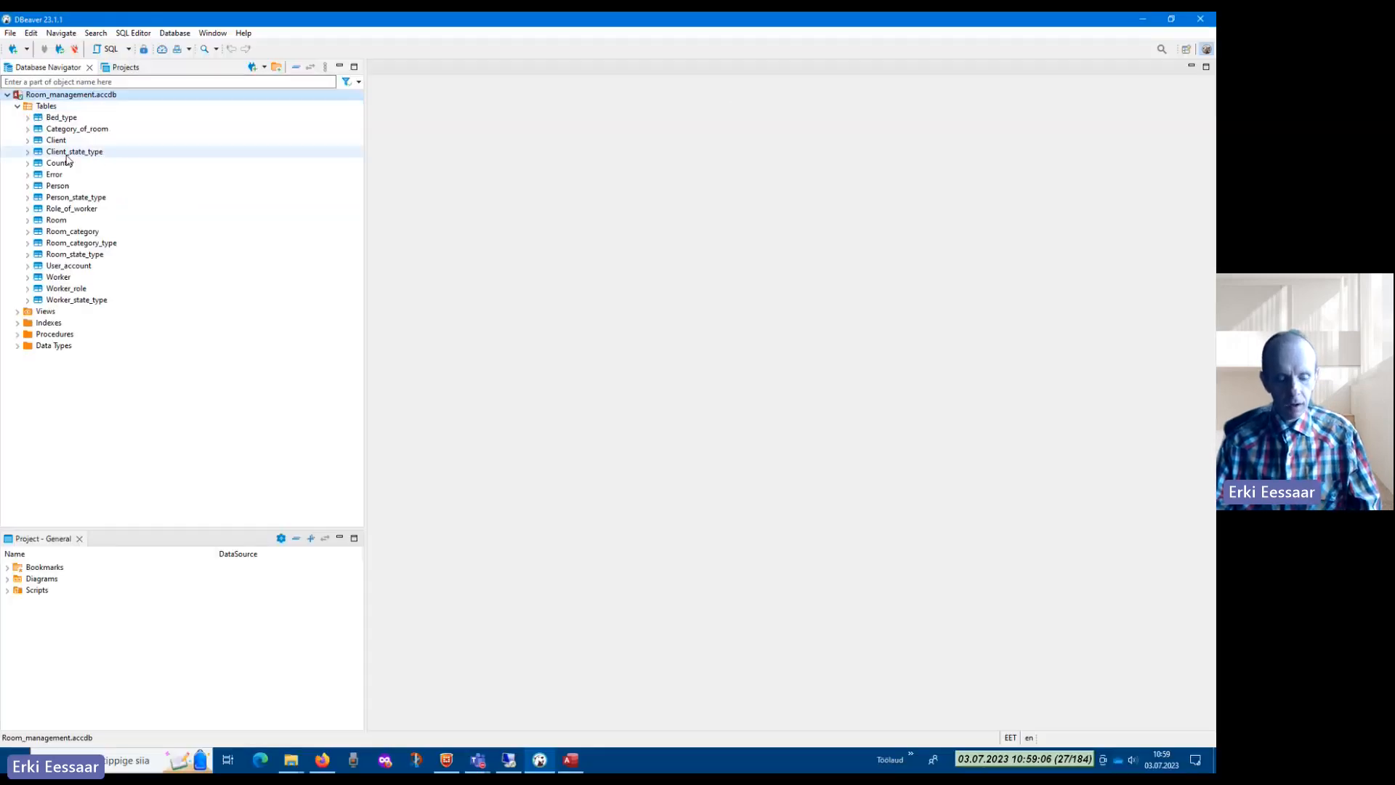
key(ctrl+1)
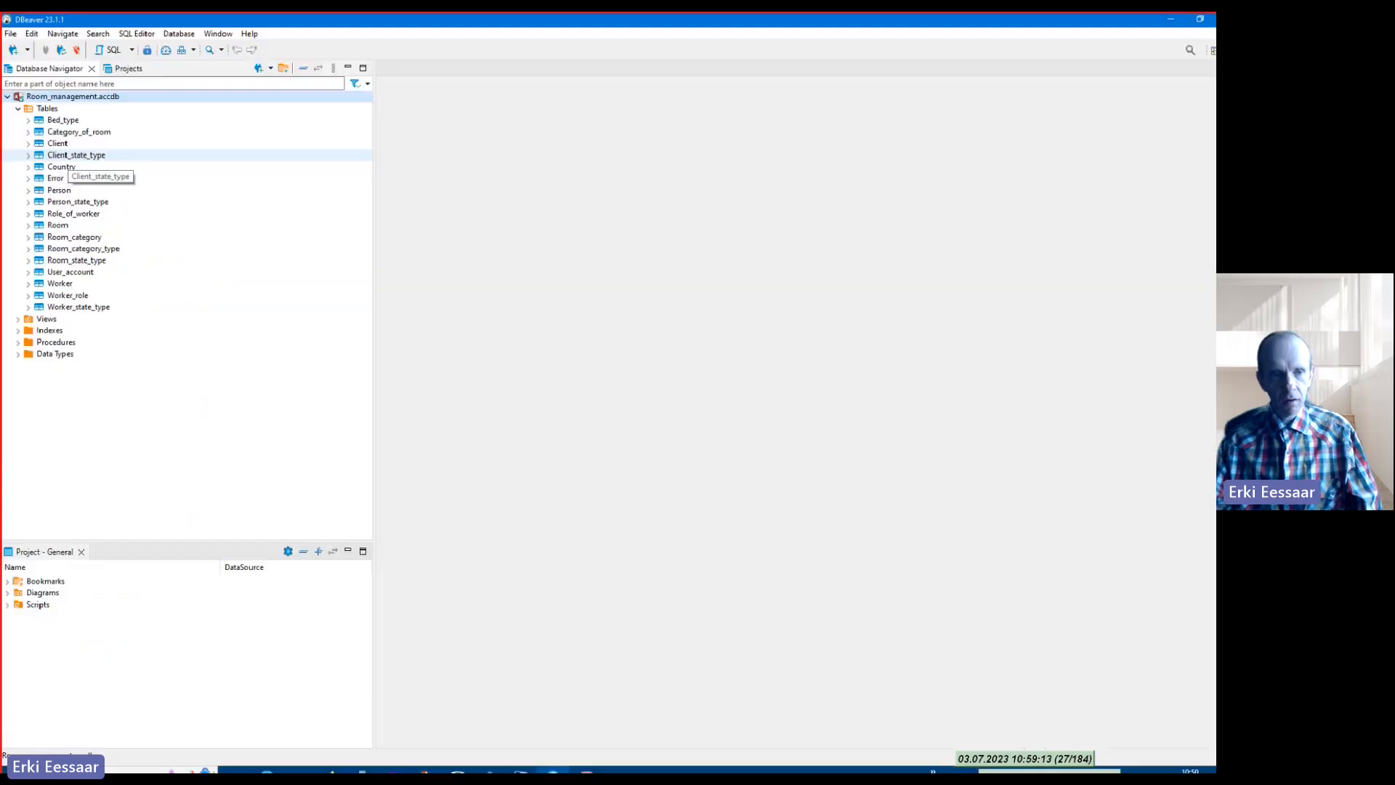
right_click(96, 210)
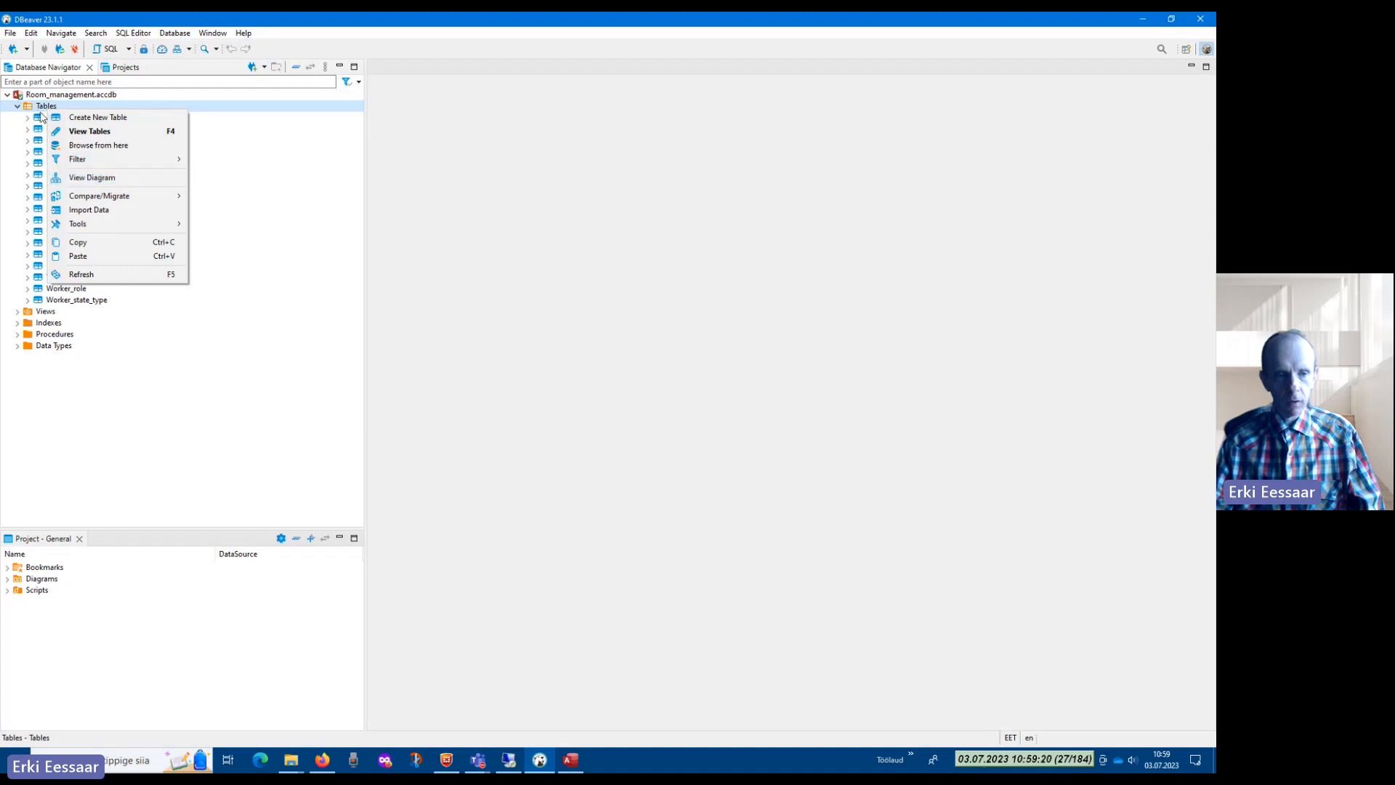
click(130, 181)
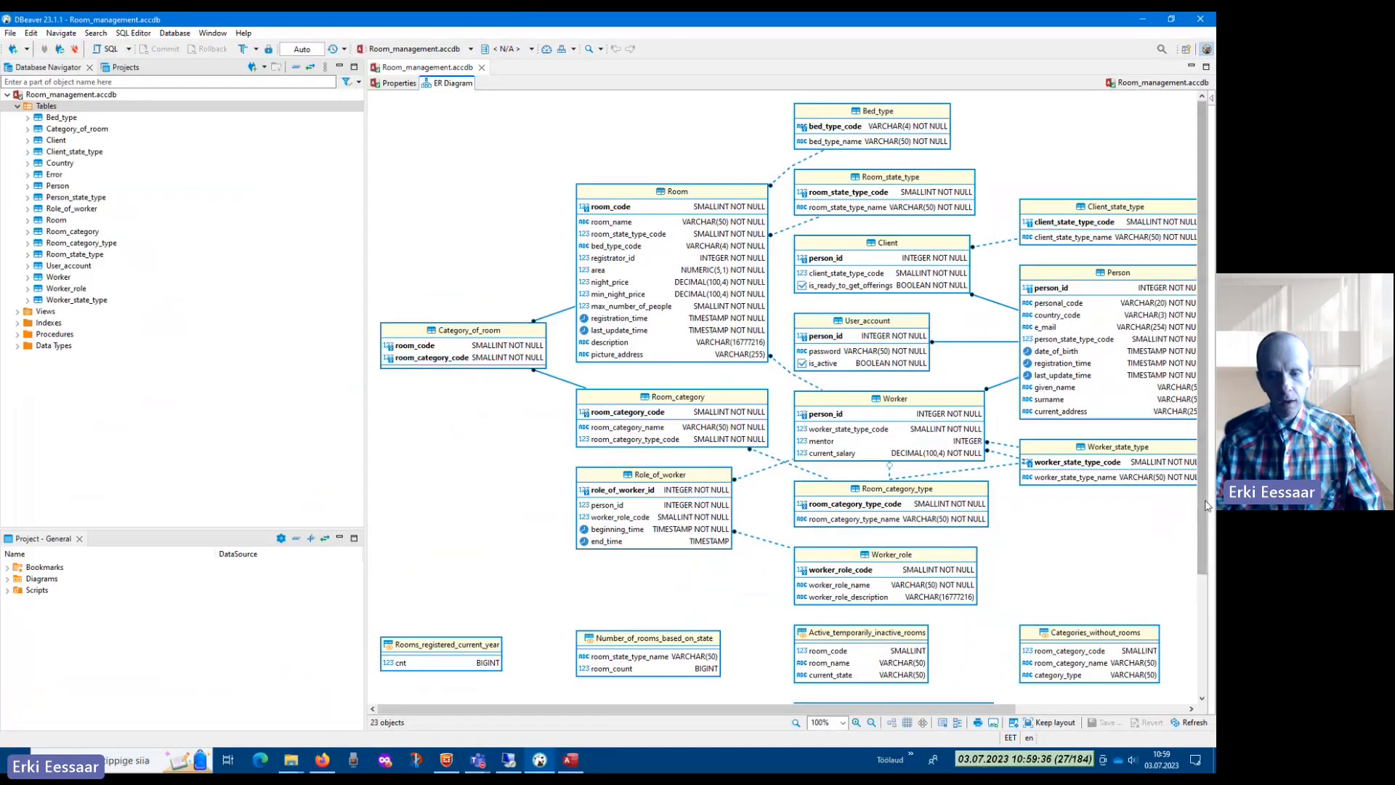
Look through the ER diagram of all tables and narrow the database navigator to widen the diagram area
scroll(1110, 618, down, 3)
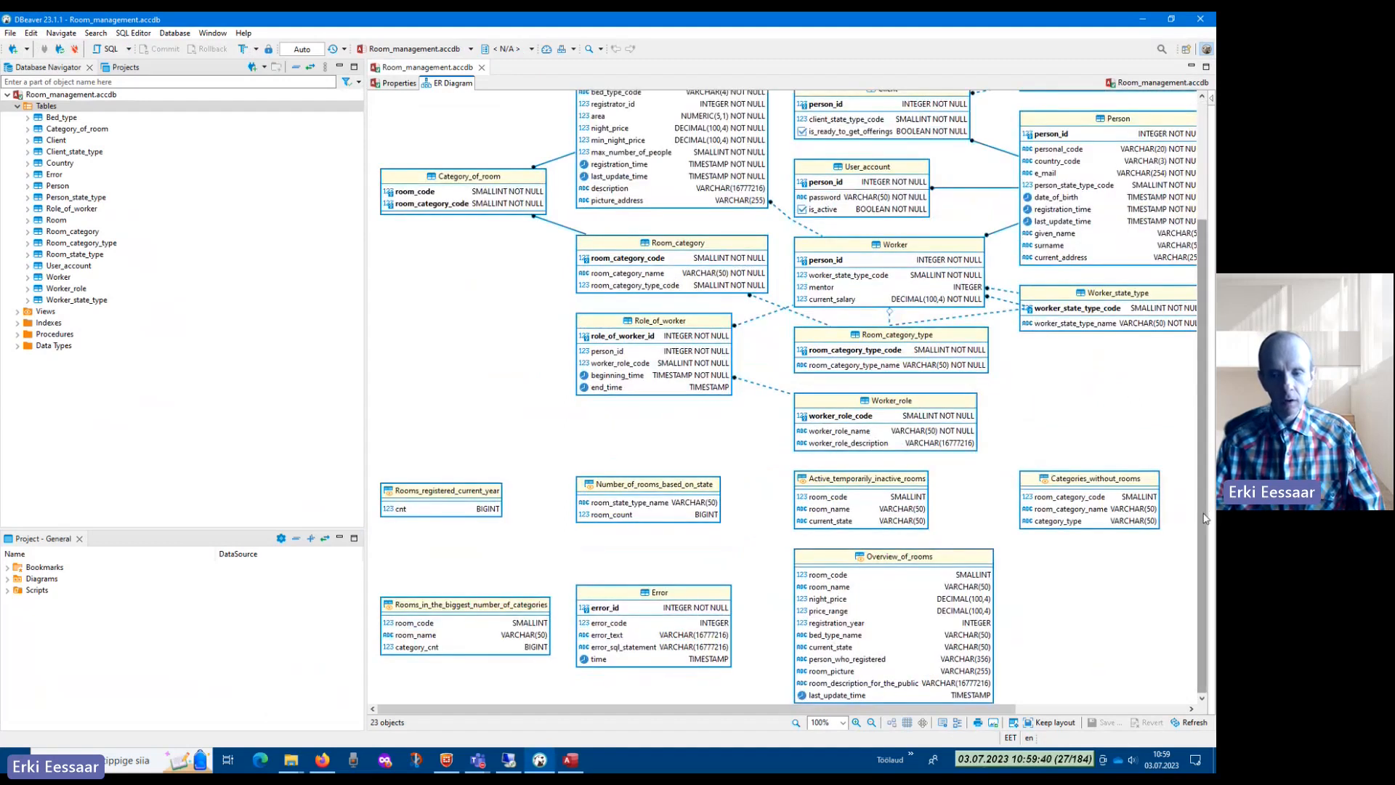
scroll(1200, 433, up, 3)
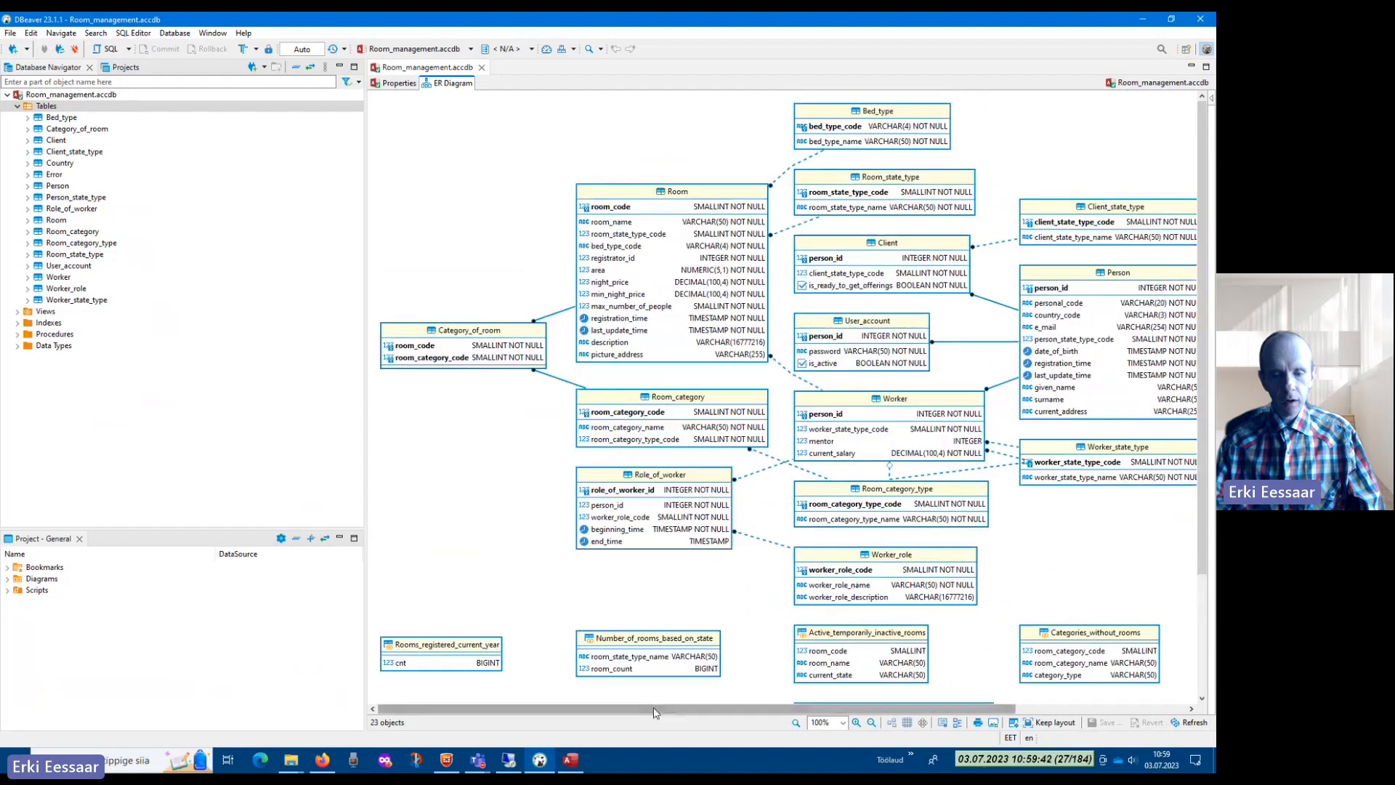
drag(655, 712, 655, 666)
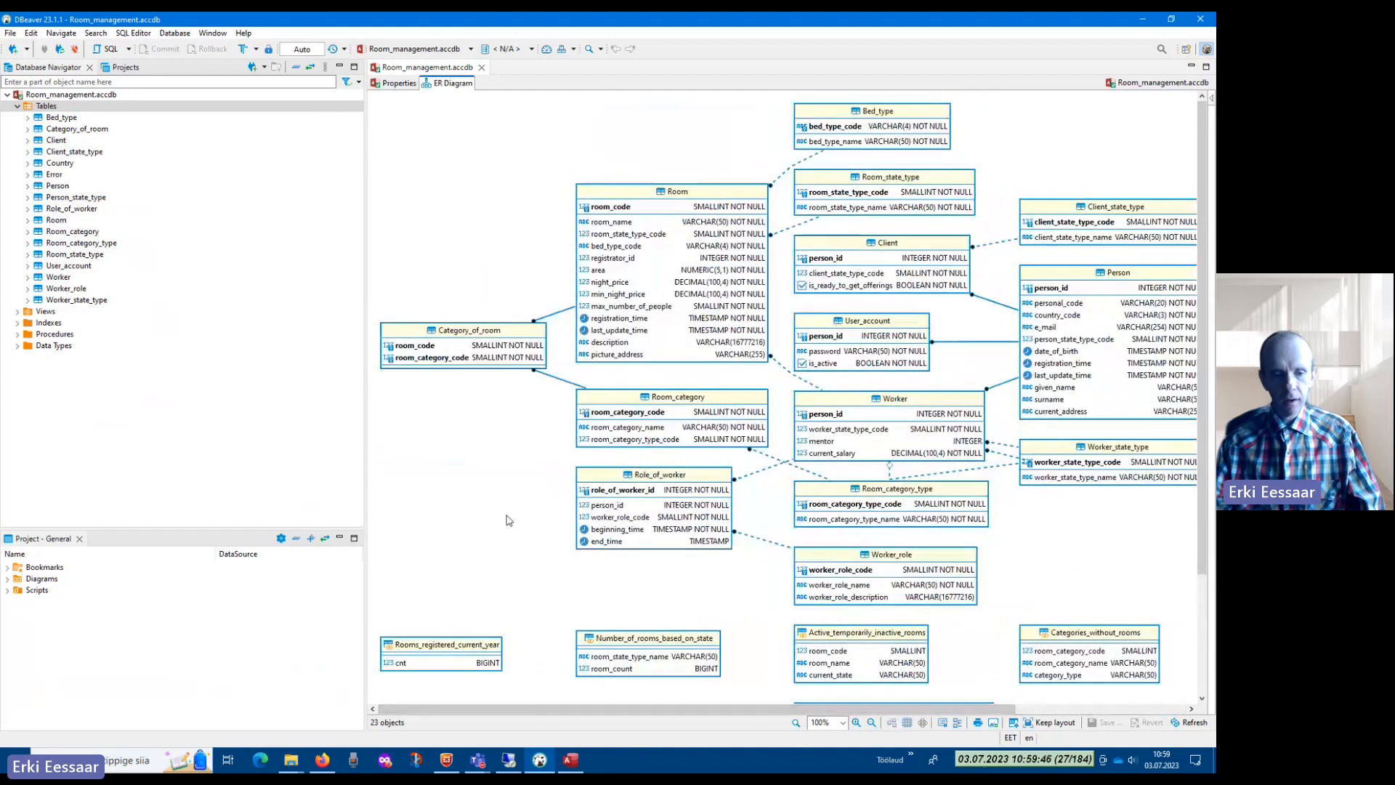
drag(364, 481, 247, 493)
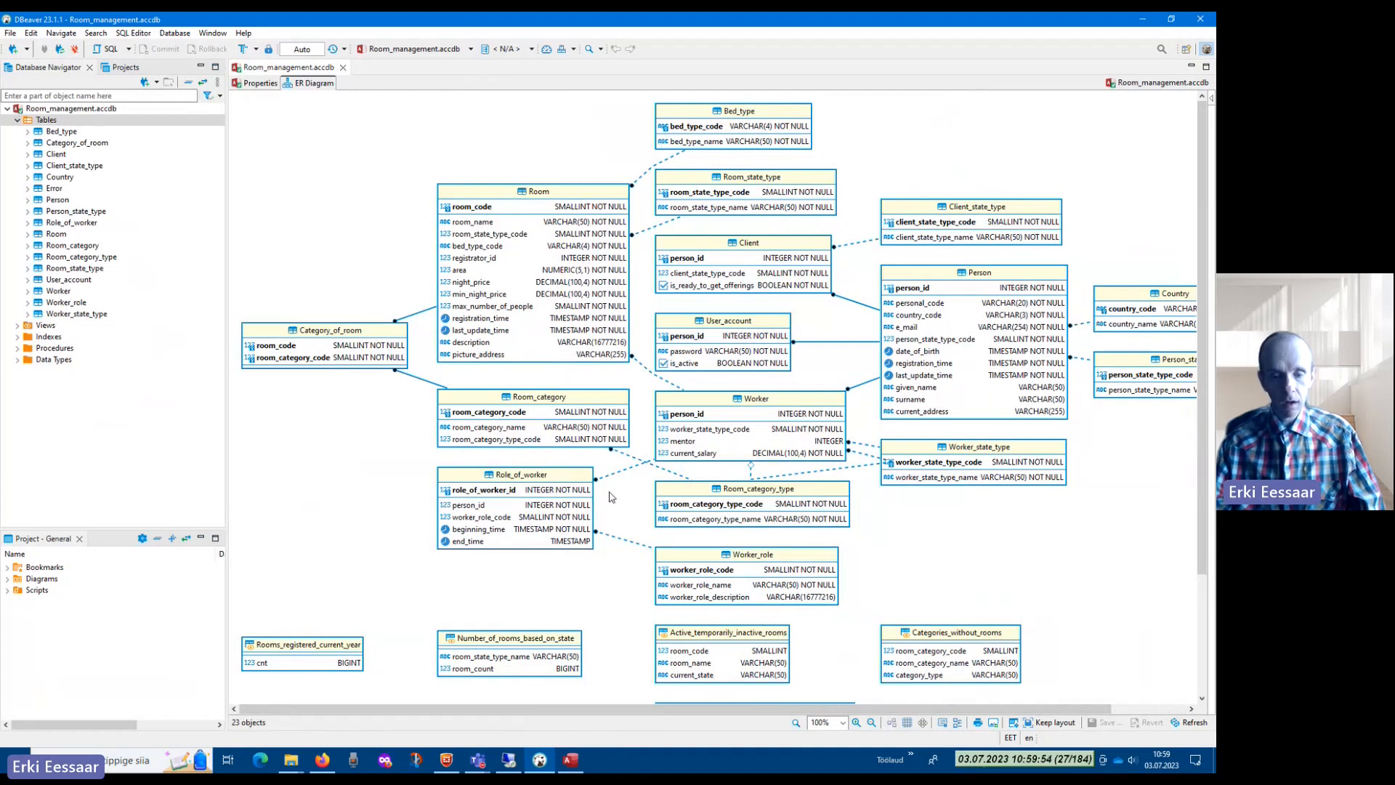
Compare the ER diagram with the relationships diagram in Access and return to DBeaver
click(576, 761)
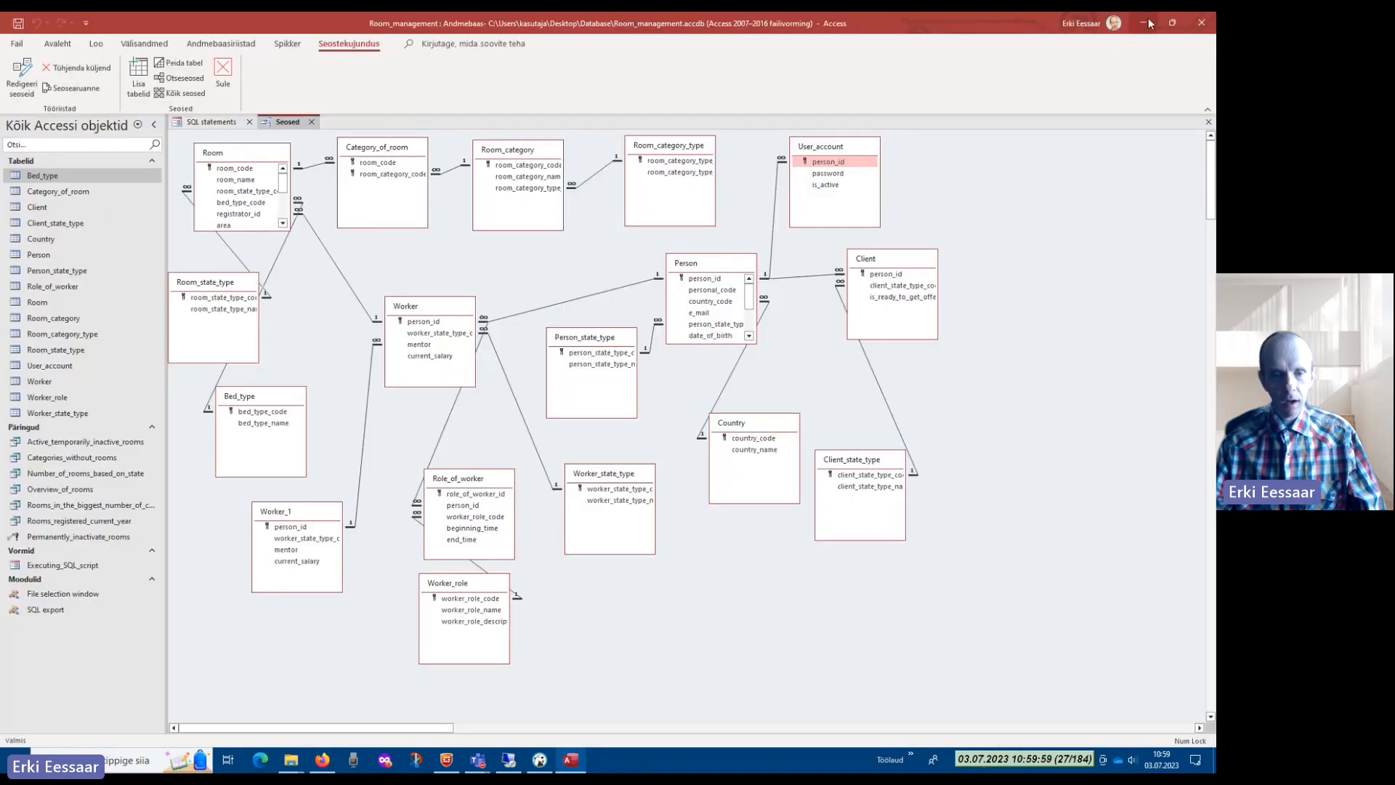
click(1147, 23)
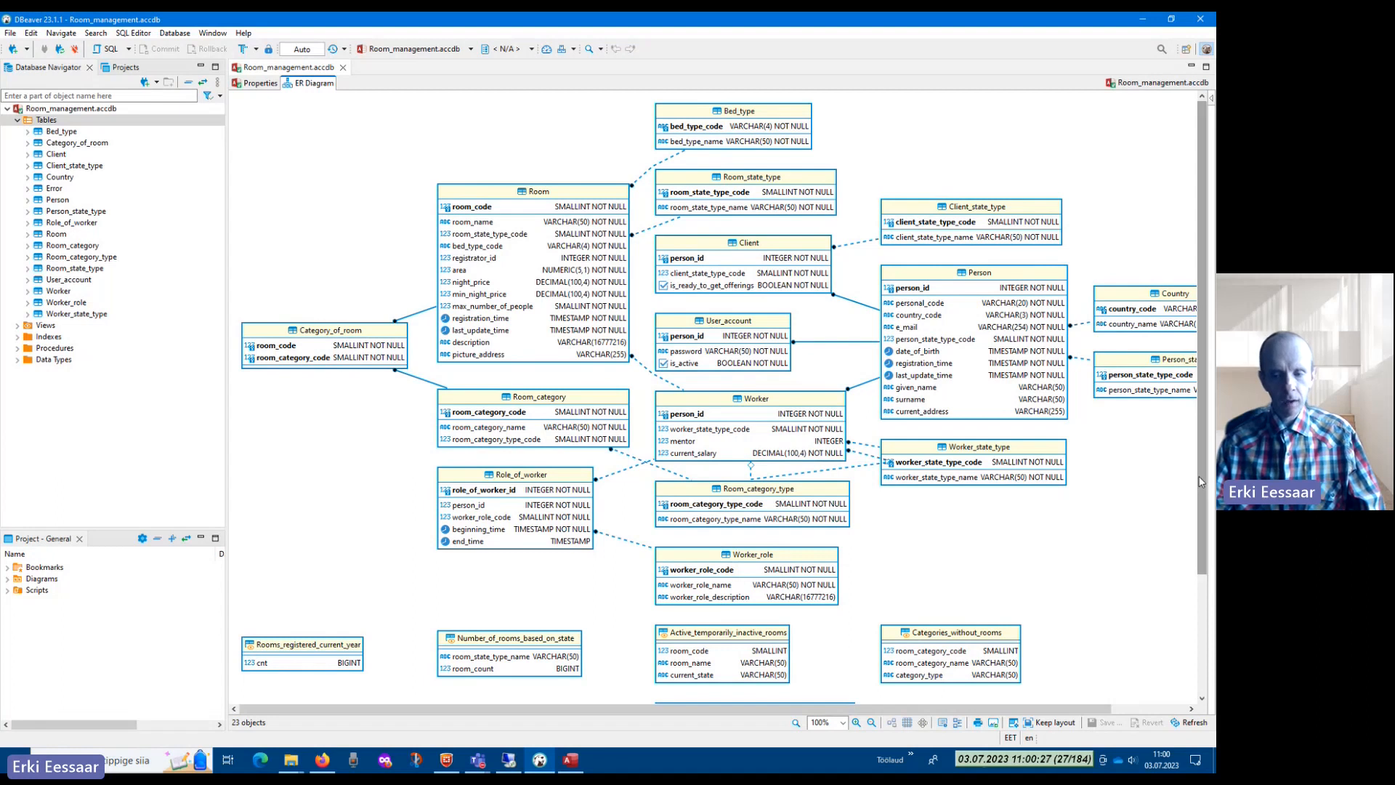
mouse_move(1198, 478)
mouse_down()
mouse_move(1200, 496)
mouse_move(1198, 473)
mouse_up()
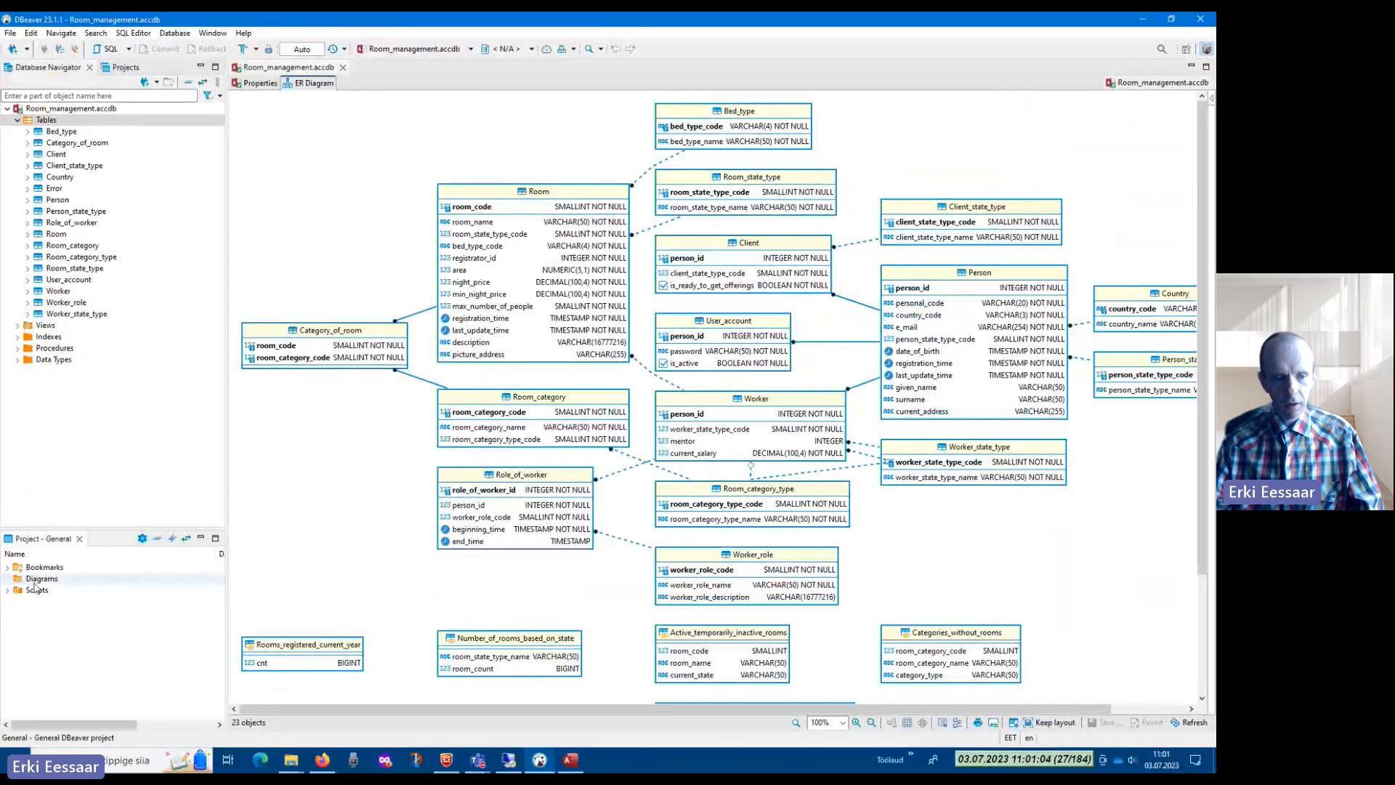
Create a new empty ER diagram named "Register persons" in the project's diagrams
right_click(34, 579)
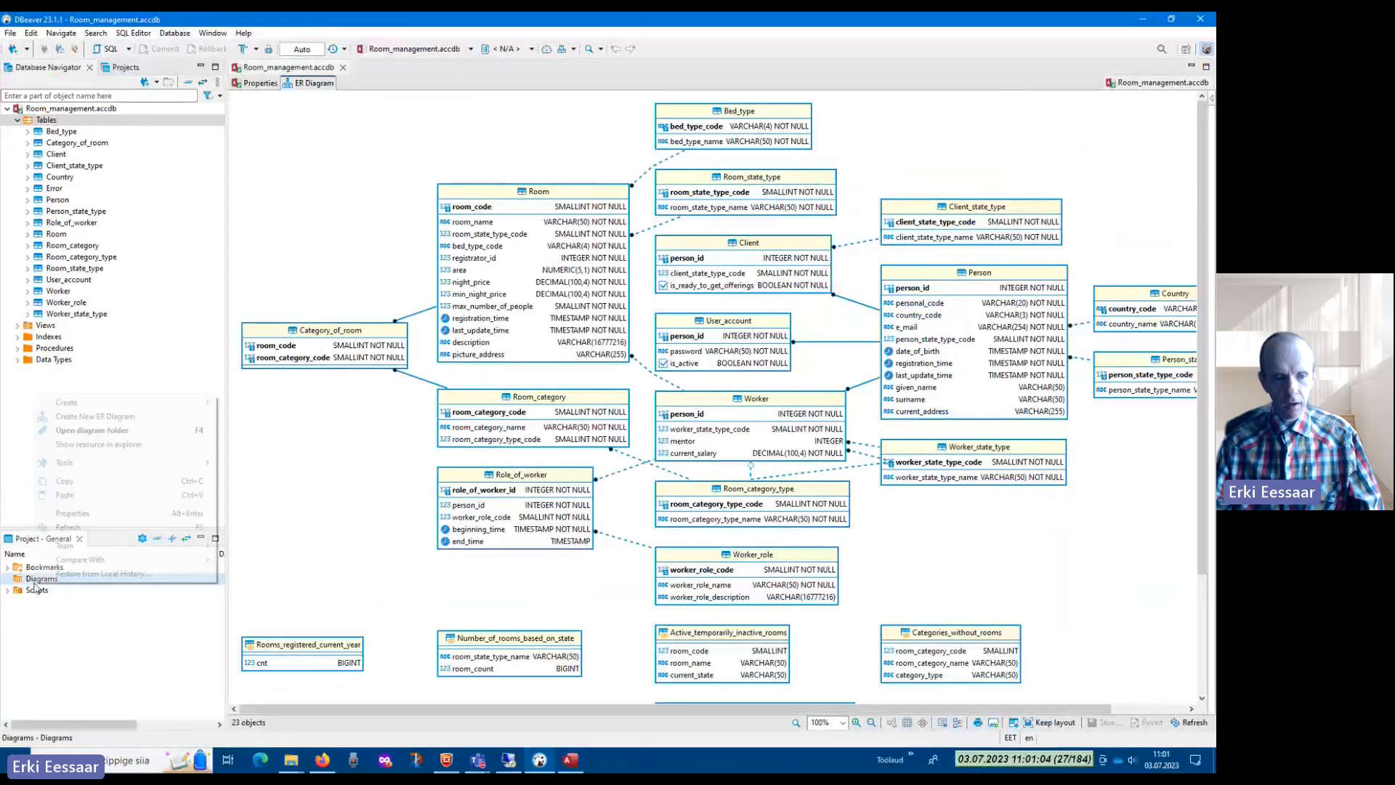
click(138, 421)
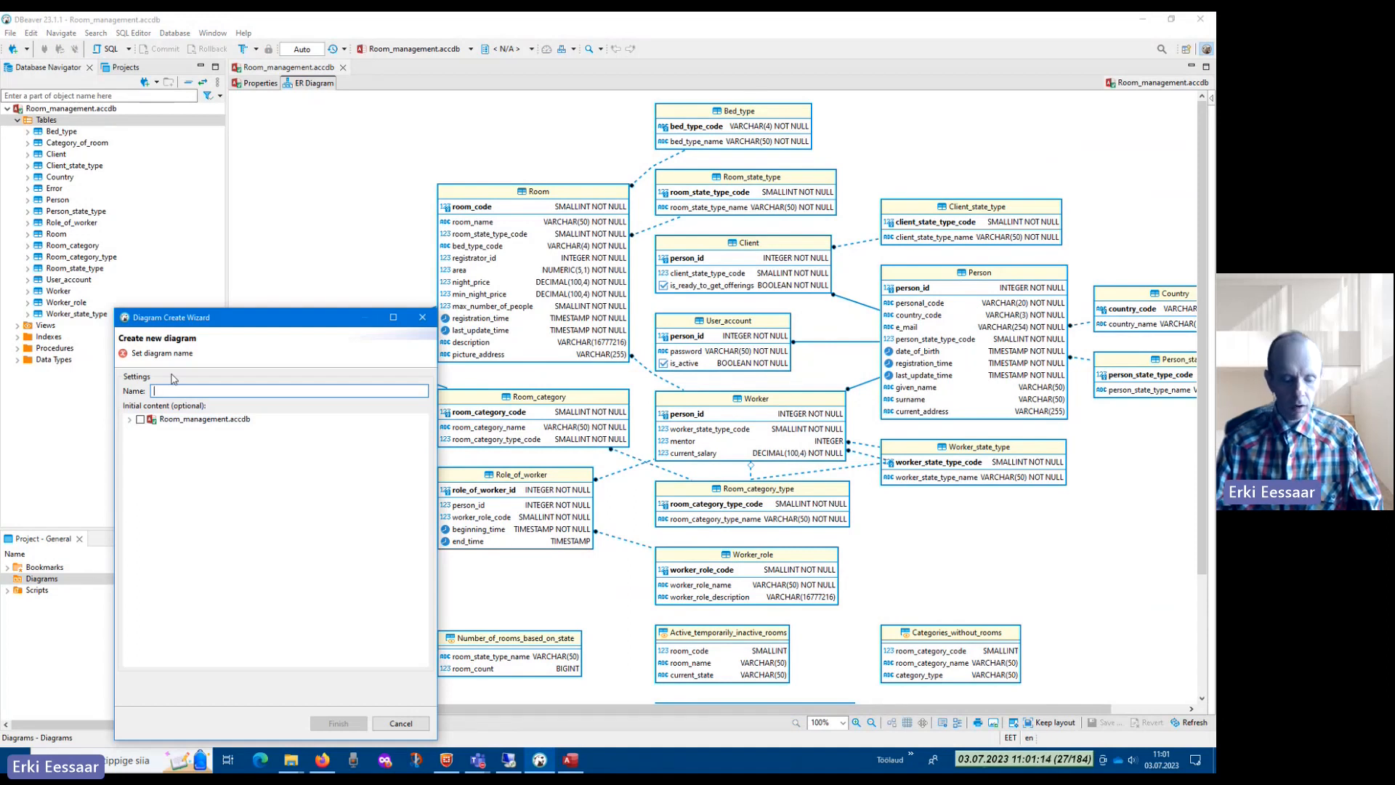
text(Register per)
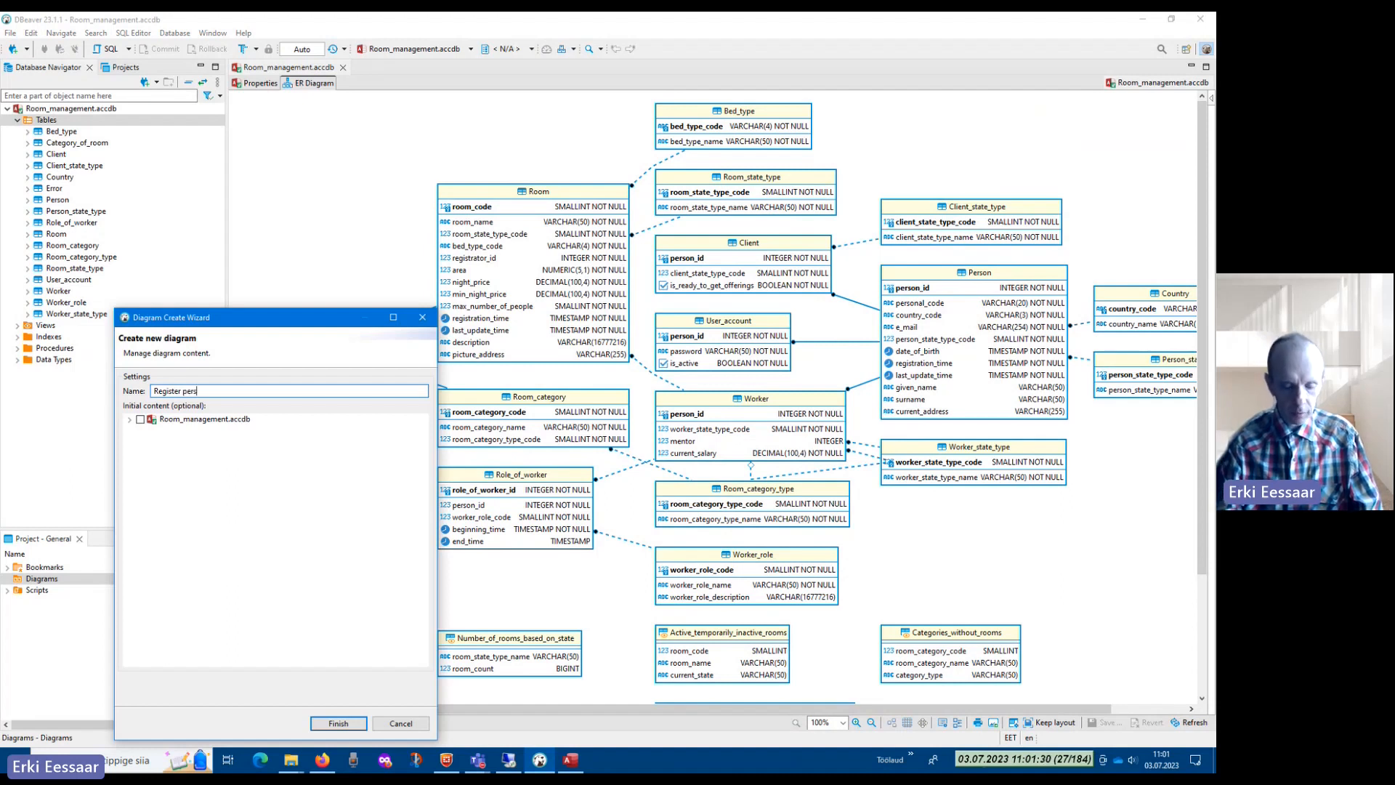
text(s)
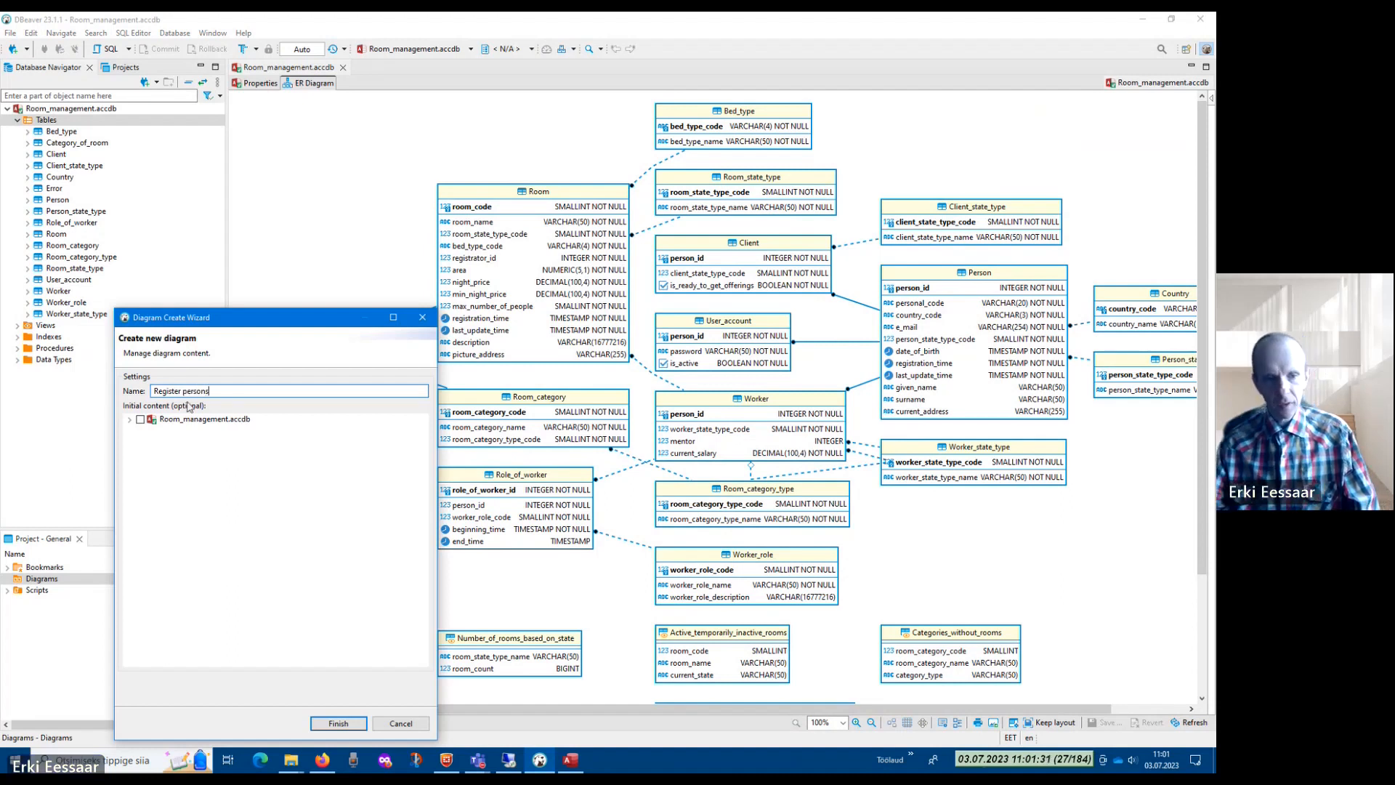
click(354, 725)
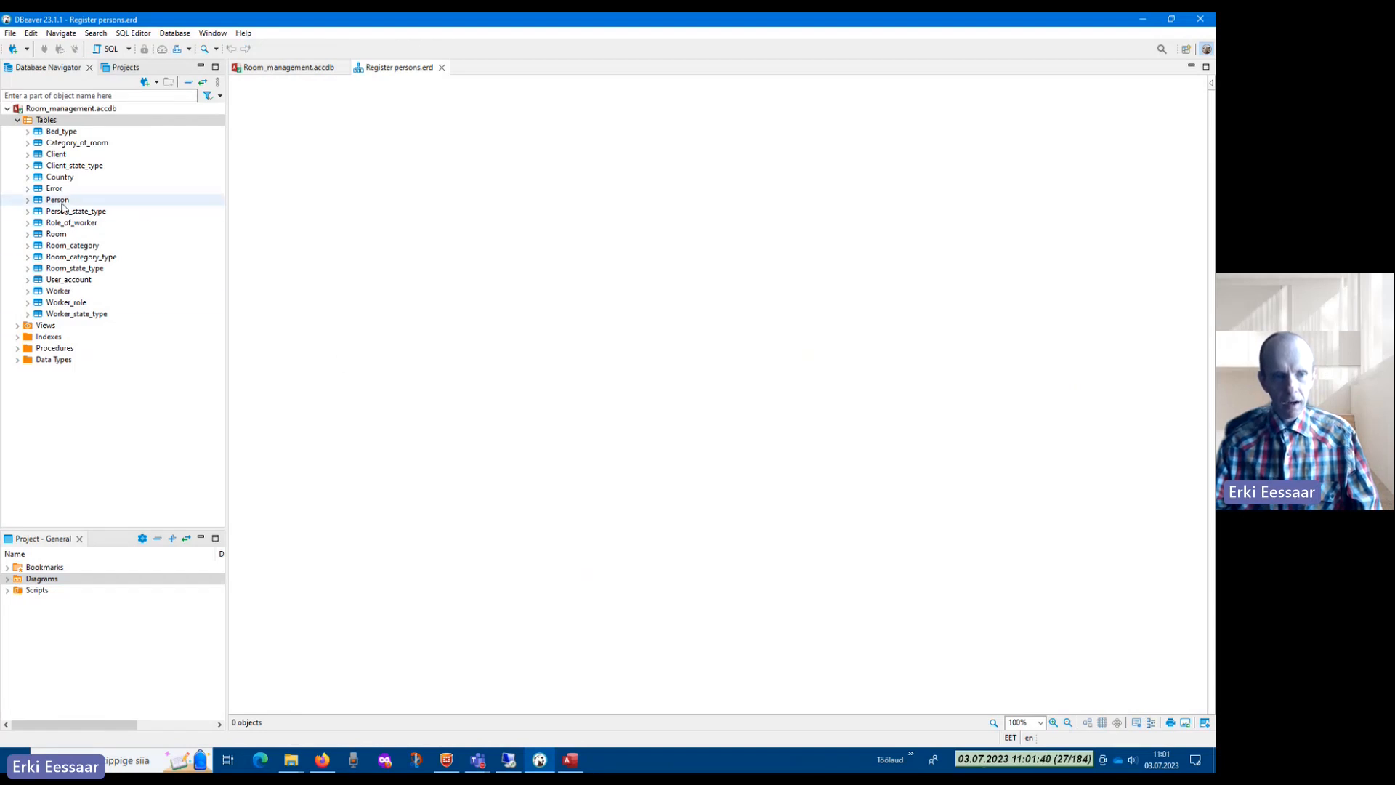
Add the Person, Person_state_type and Country tables to the Register persons diagram, placing Person above and between the other two
drag(58, 200, 458, 165)
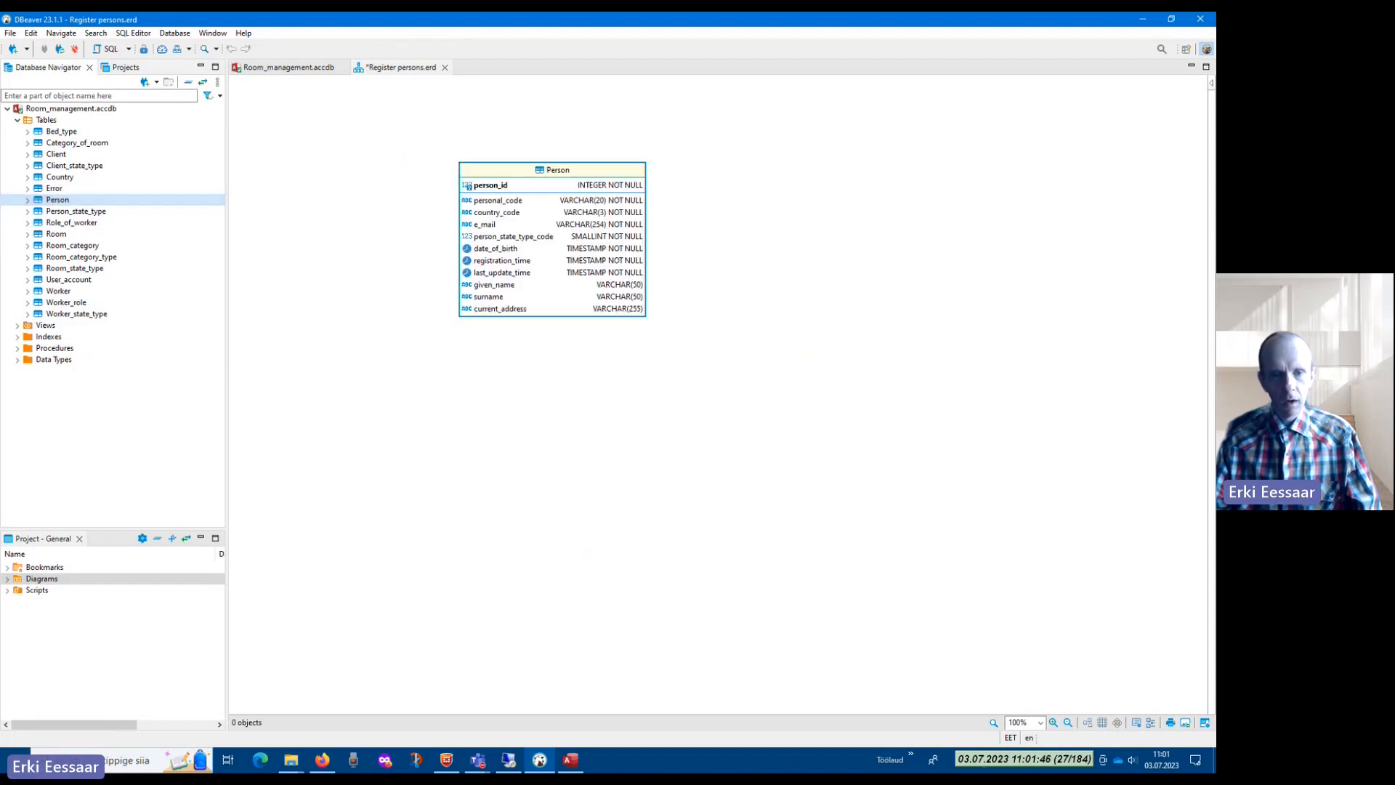
drag(569, 205, 504, 165)
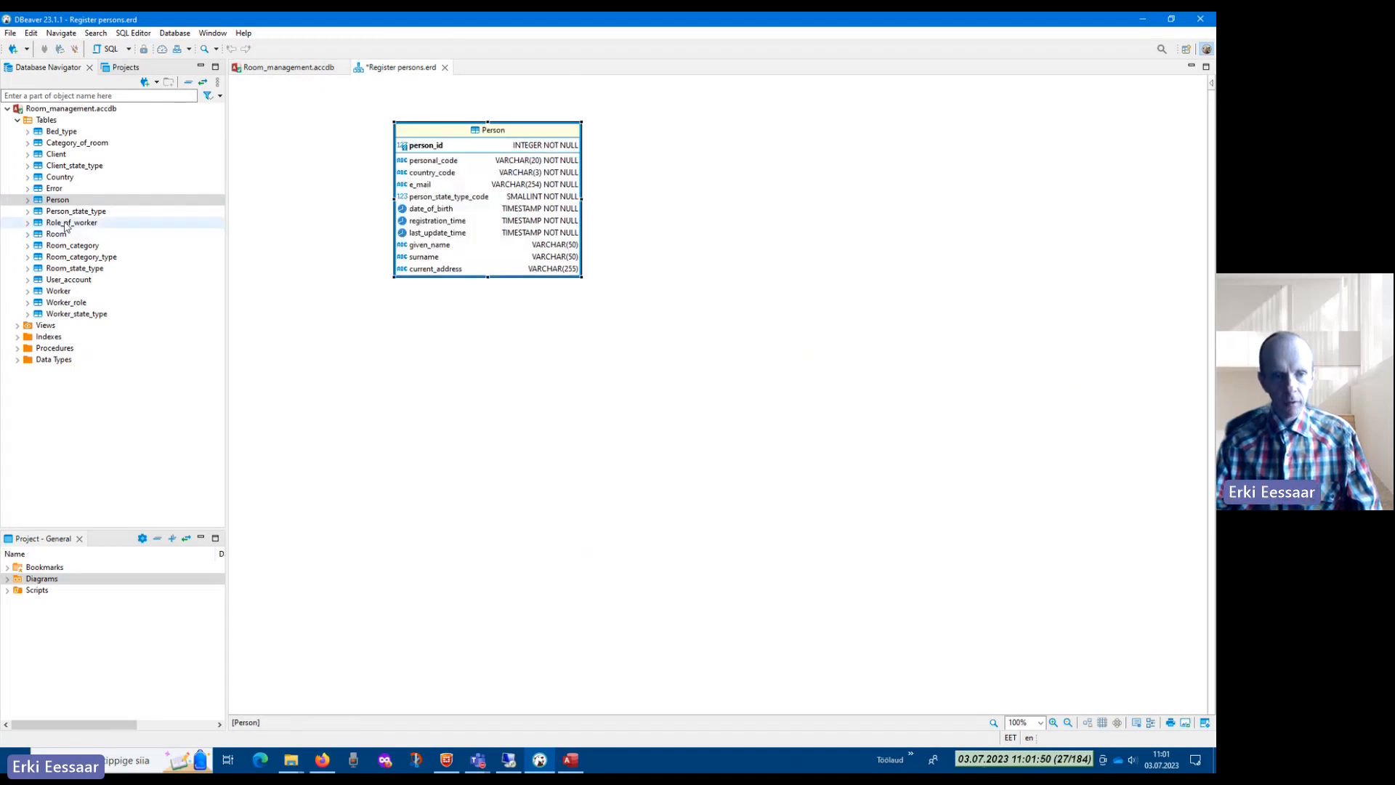
click(42, 212)
drag(42, 212, 306, 369)
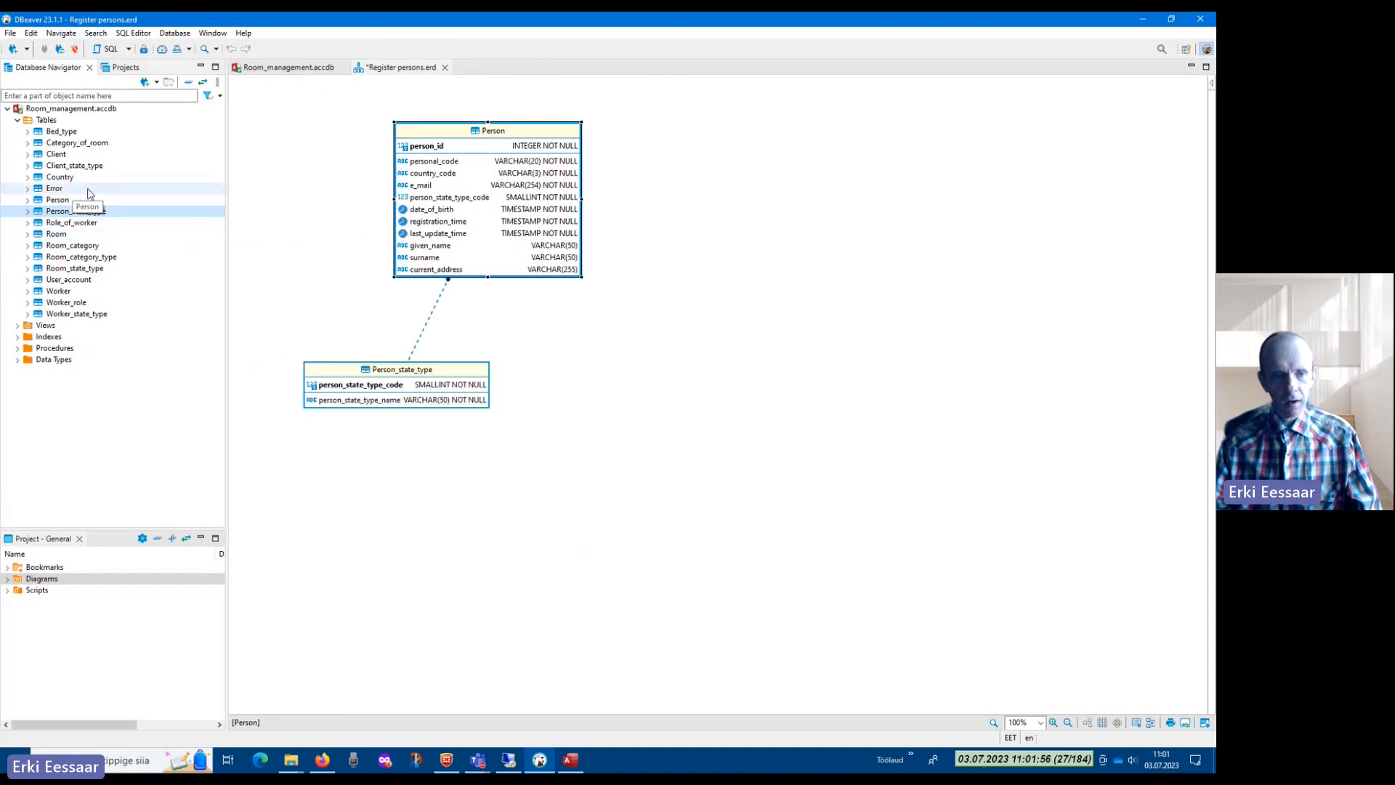
drag(540, 155, 598, 168)
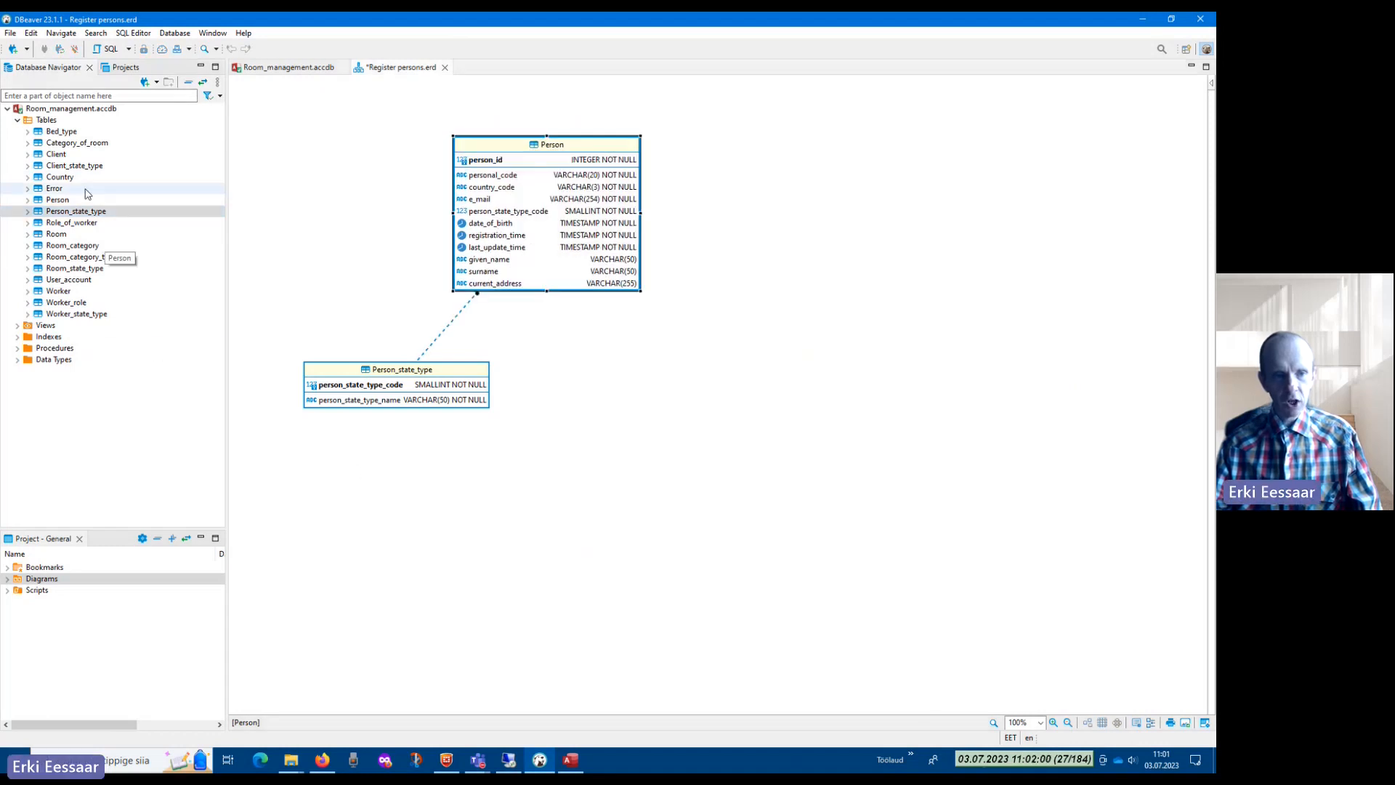
drag(60, 178, 798, 270)
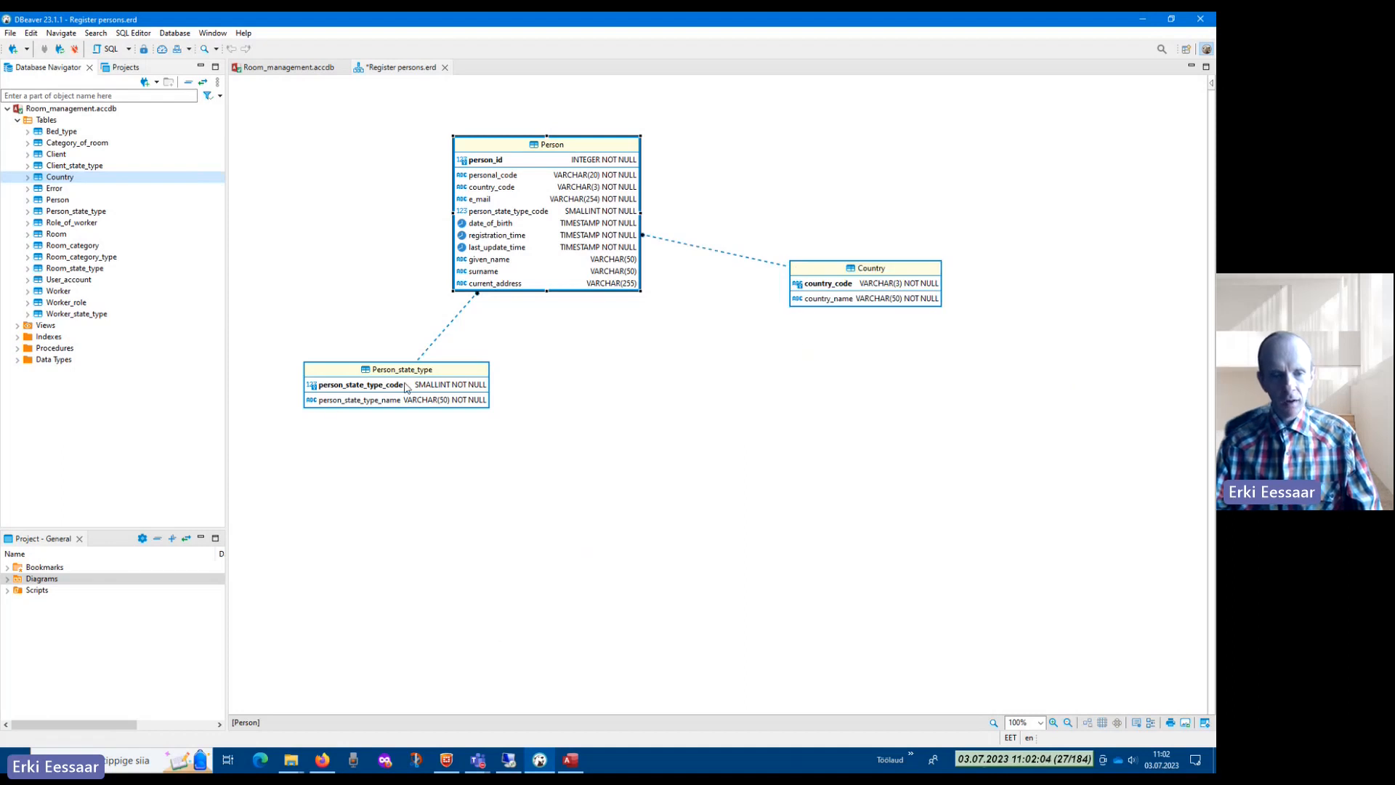
Tighten the Register persons layout by moving Person_state_type and Country closer beneath the Person table, one on each side
drag(426, 377, 418, 352)
drag(882, 276, 703, 352)
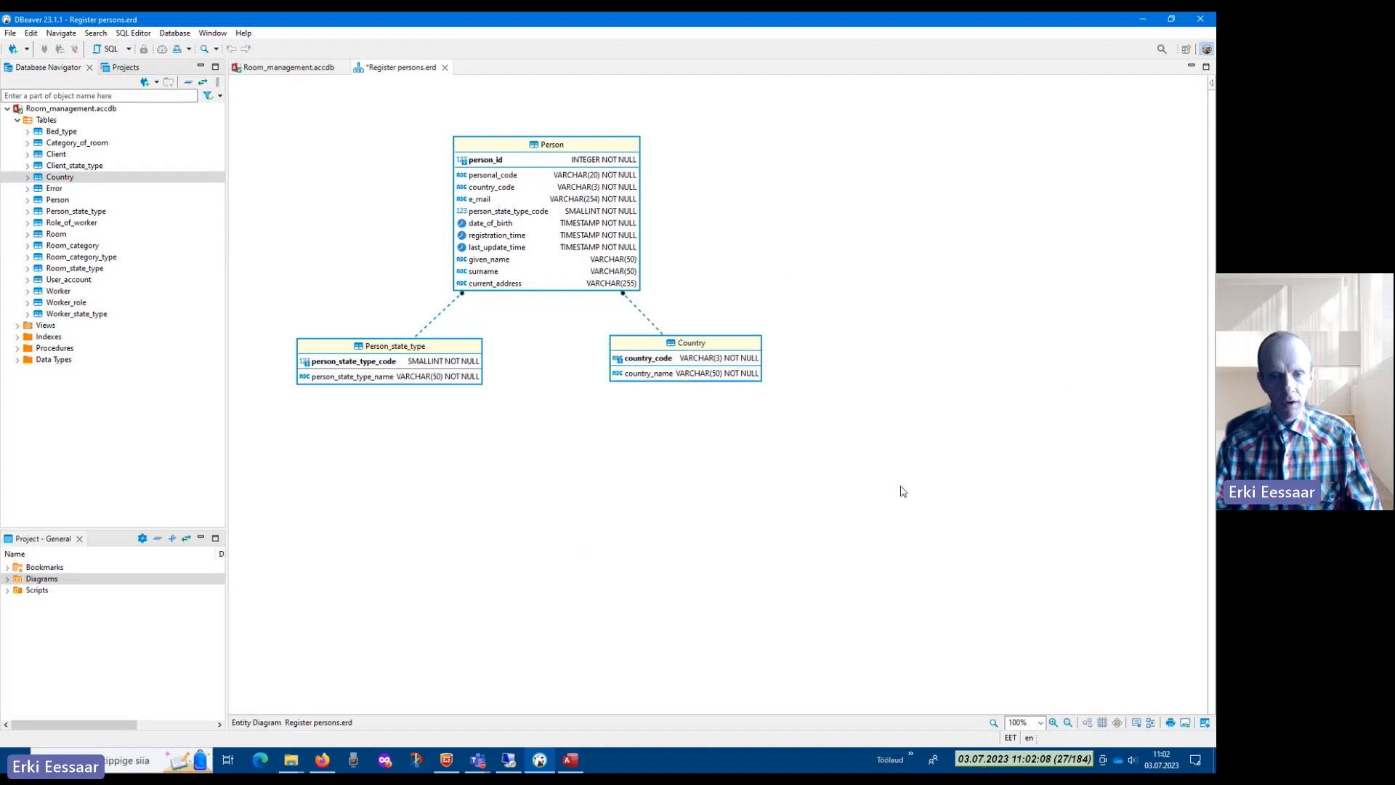
drag(588, 215, 561, 193)
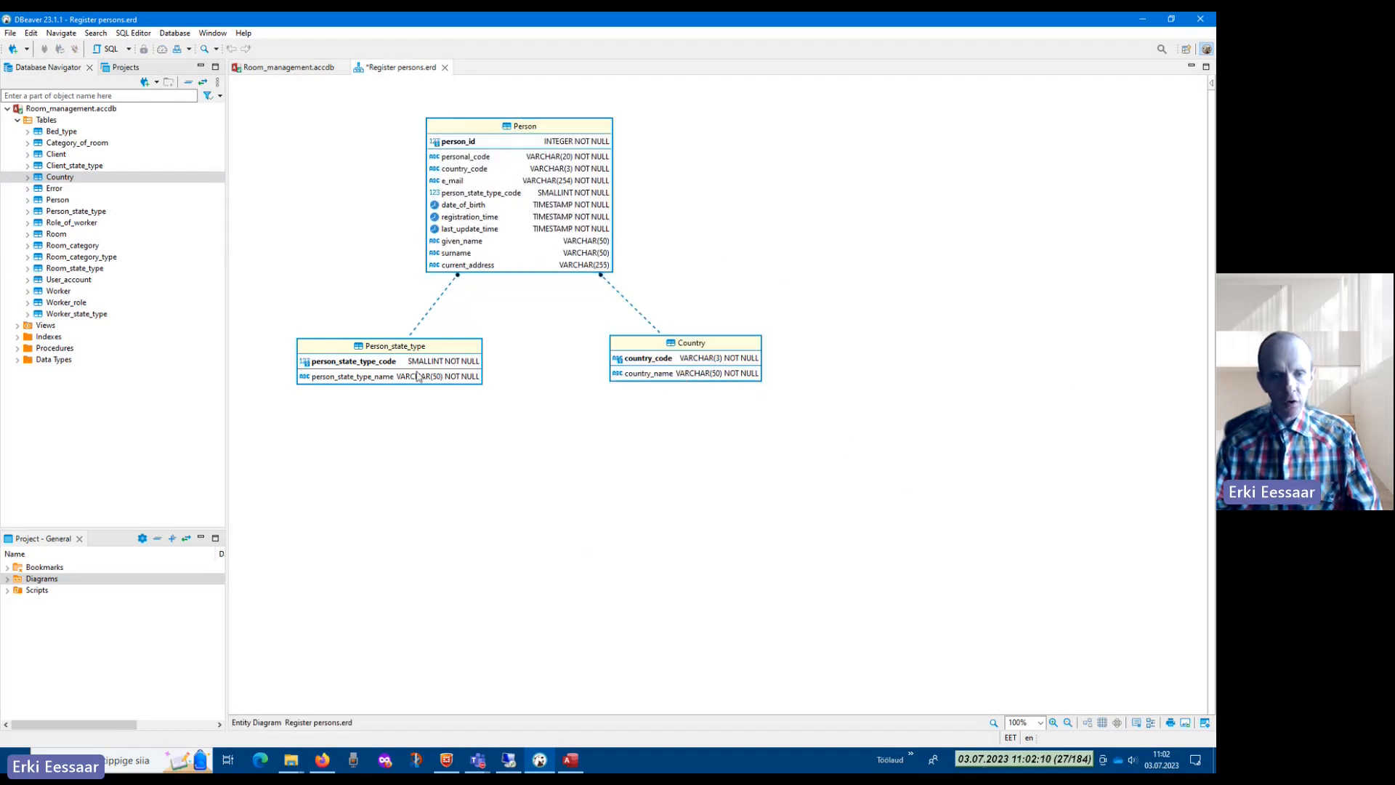
drag(429, 346, 429, 339)
drag(682, 351, 643, 350)
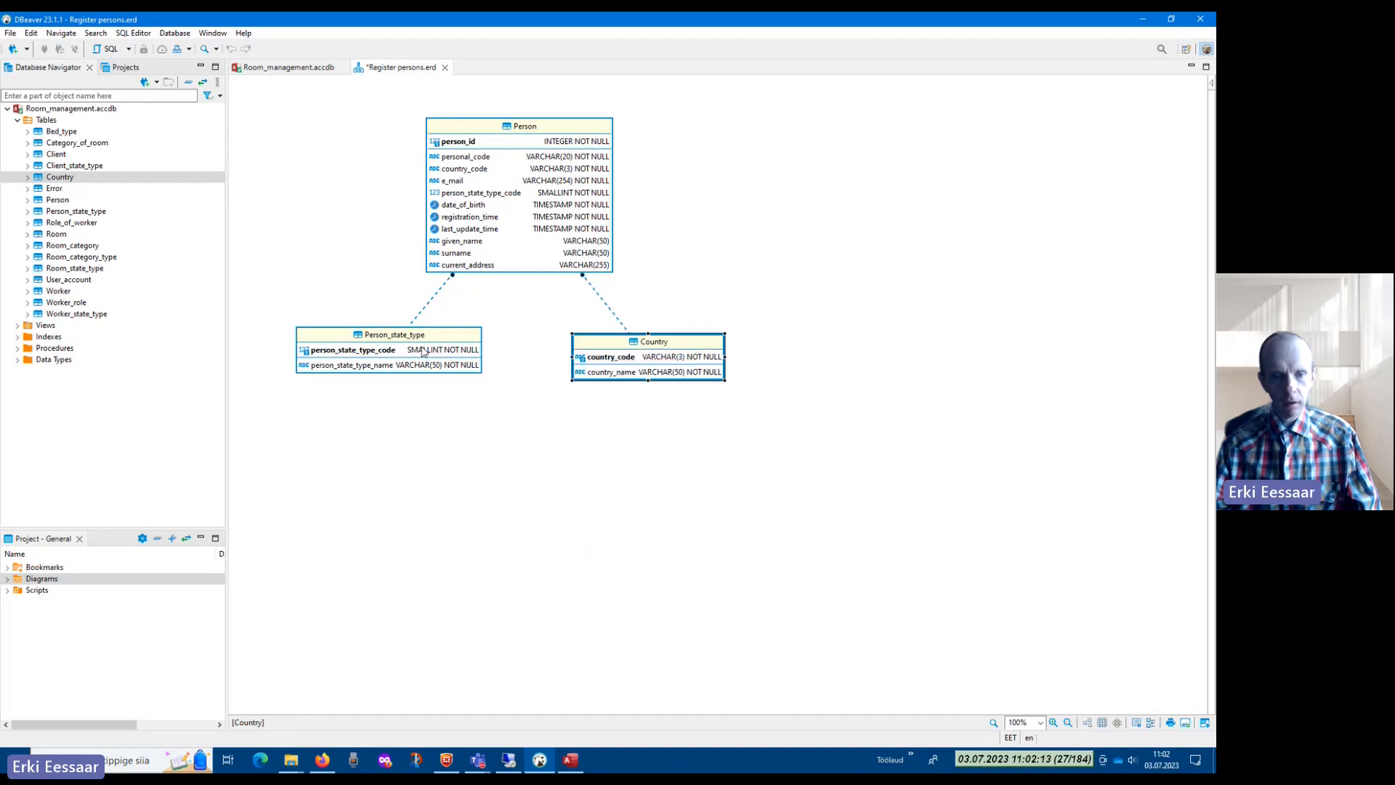
click(432, 310)
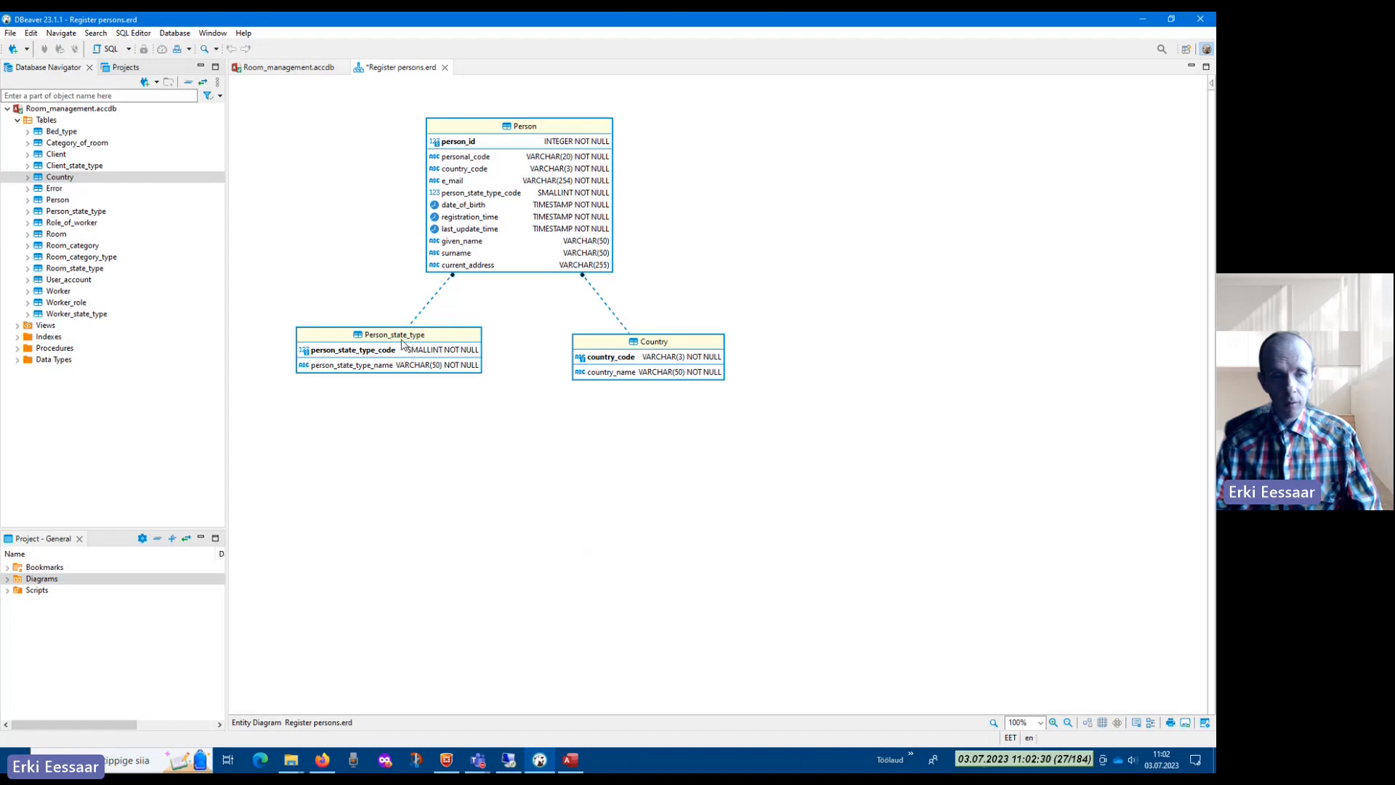
Set the shown attributes to None for the Person_state_type and Country entities individually, leaving the Person table's attributes displayed
click(663, 349)
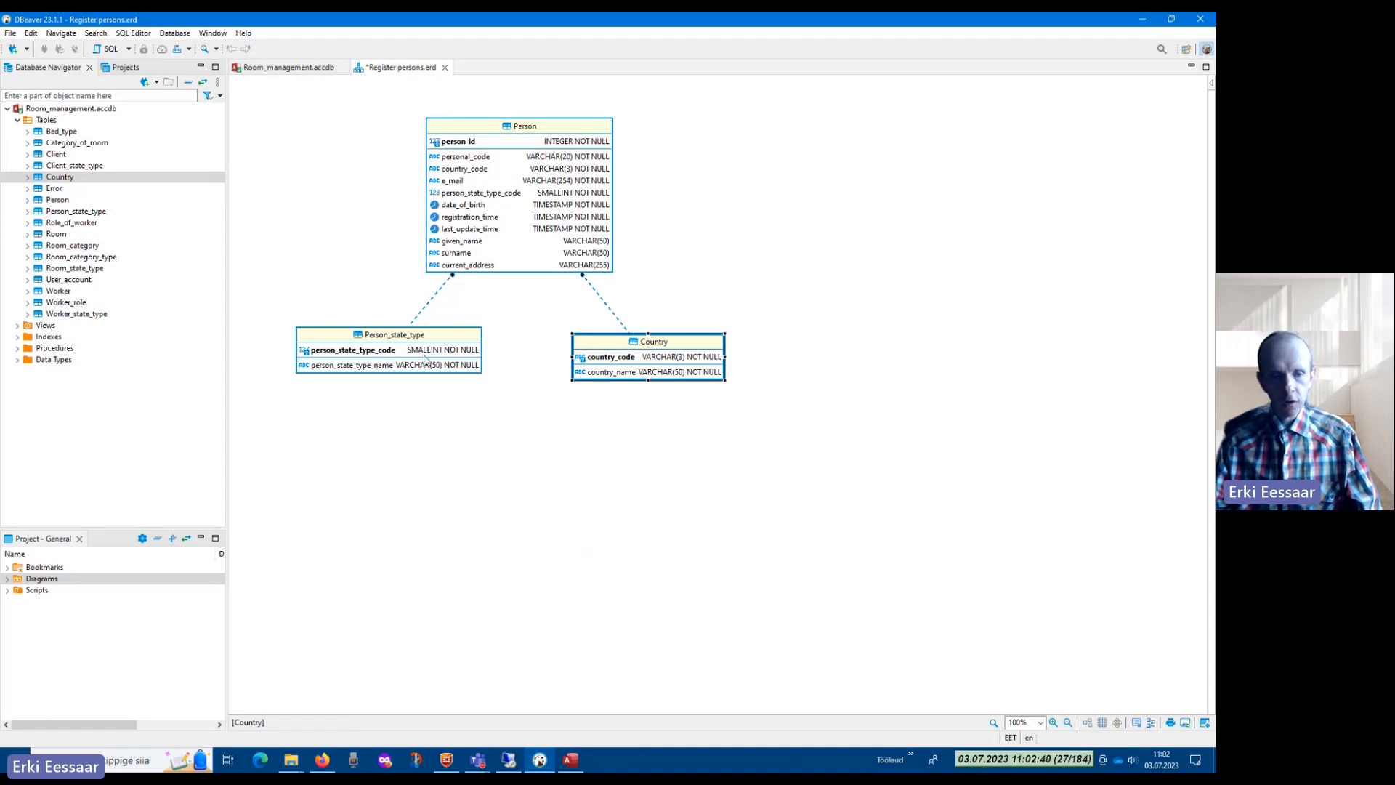
click(402, 339)
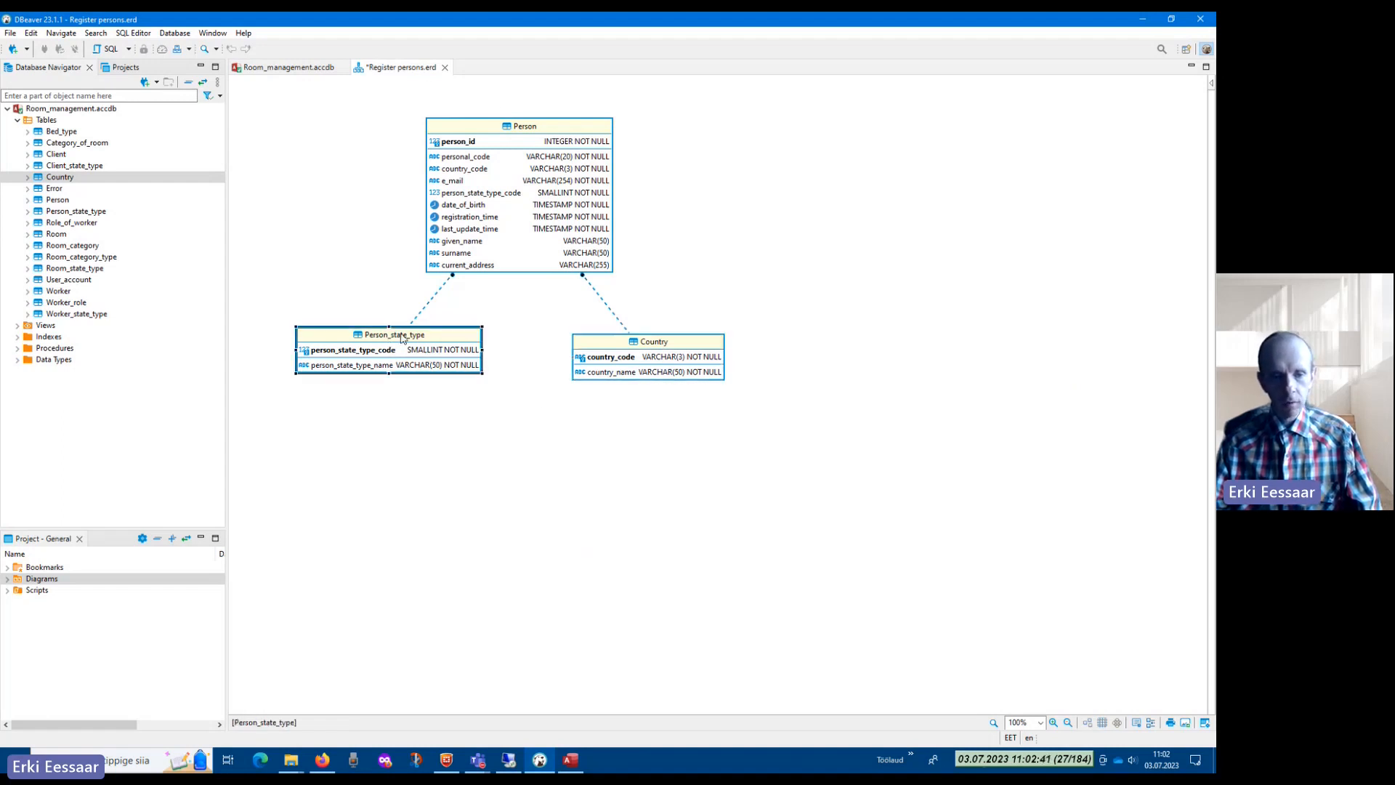
right_click(357, 336)
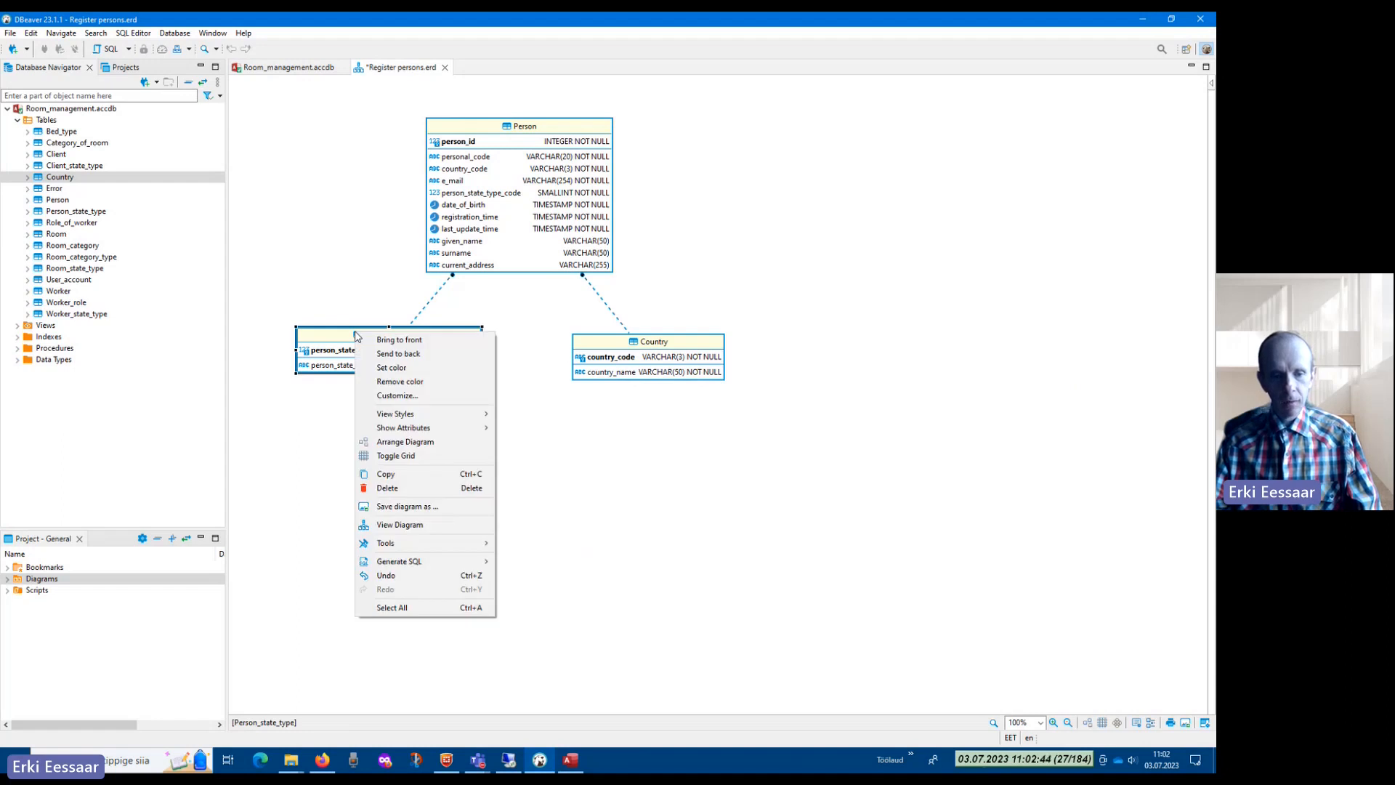
mouse_move(456, 433)
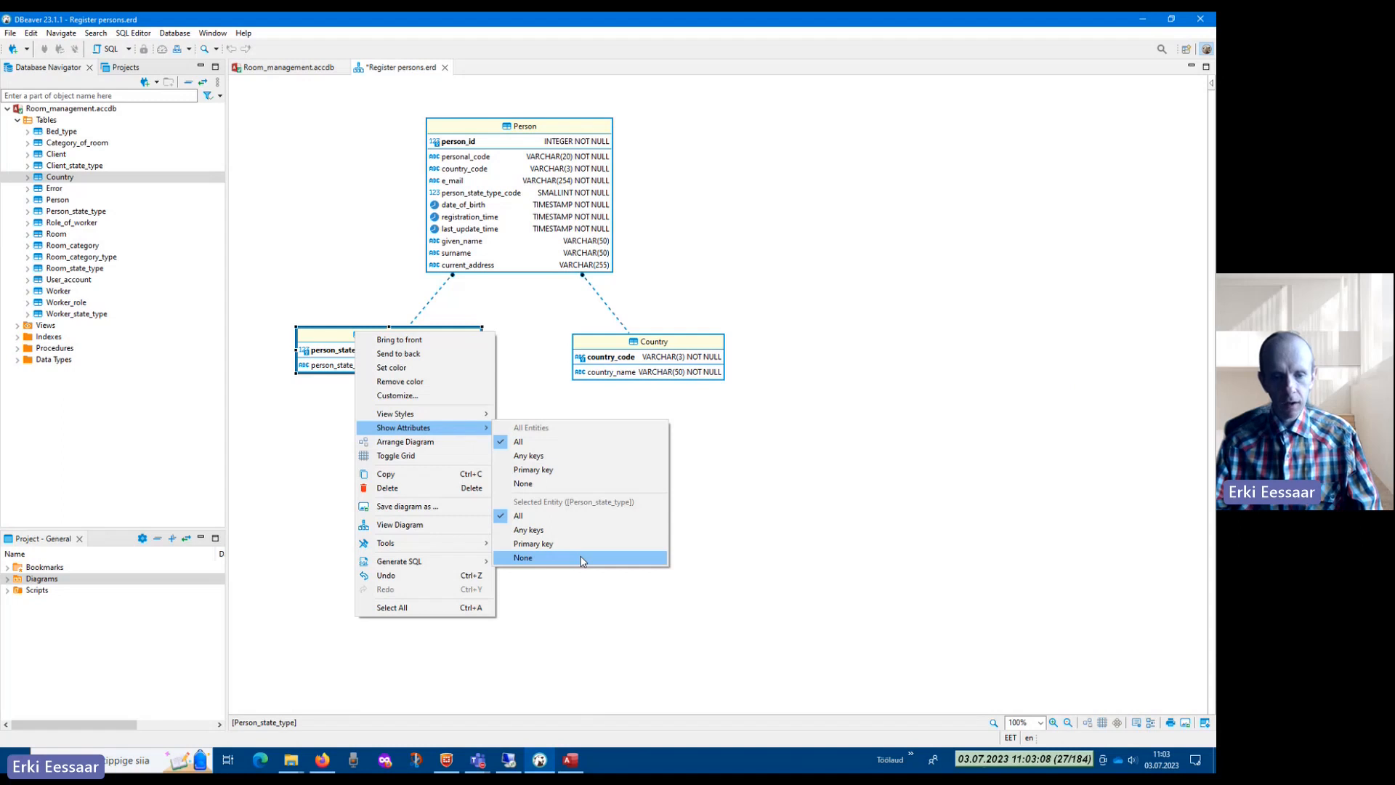
click(580, 560)
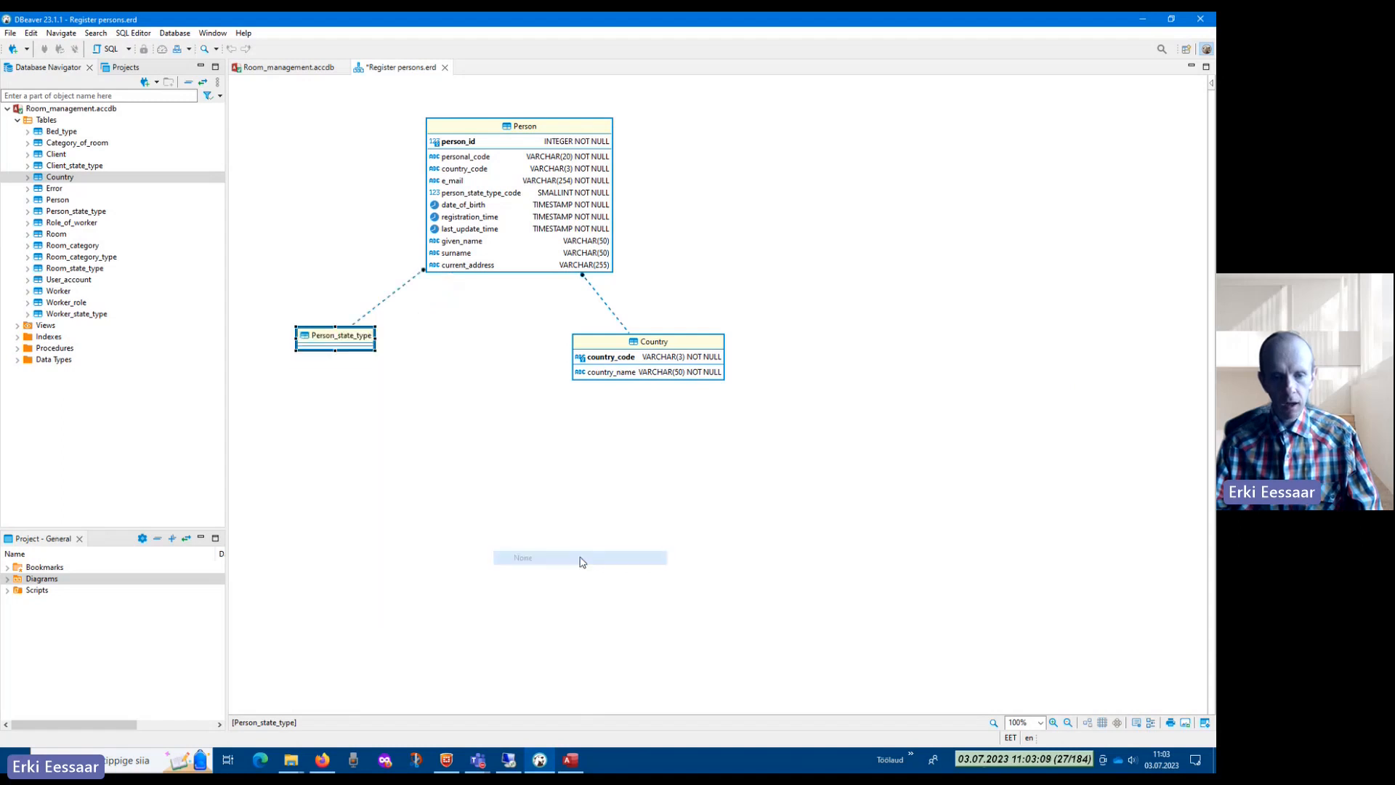
right_click(610, 351)
mouse_move(690, 442)
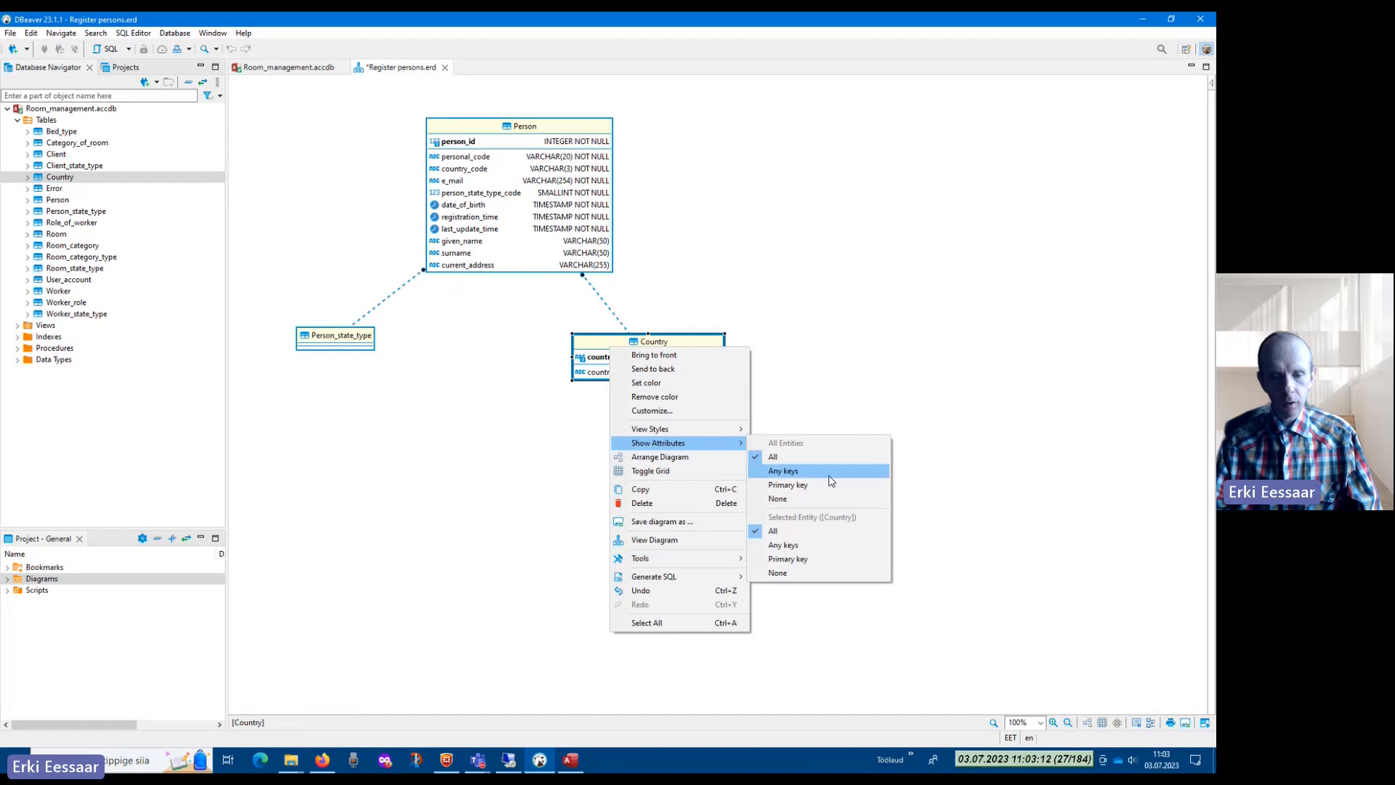
click(848, 571)
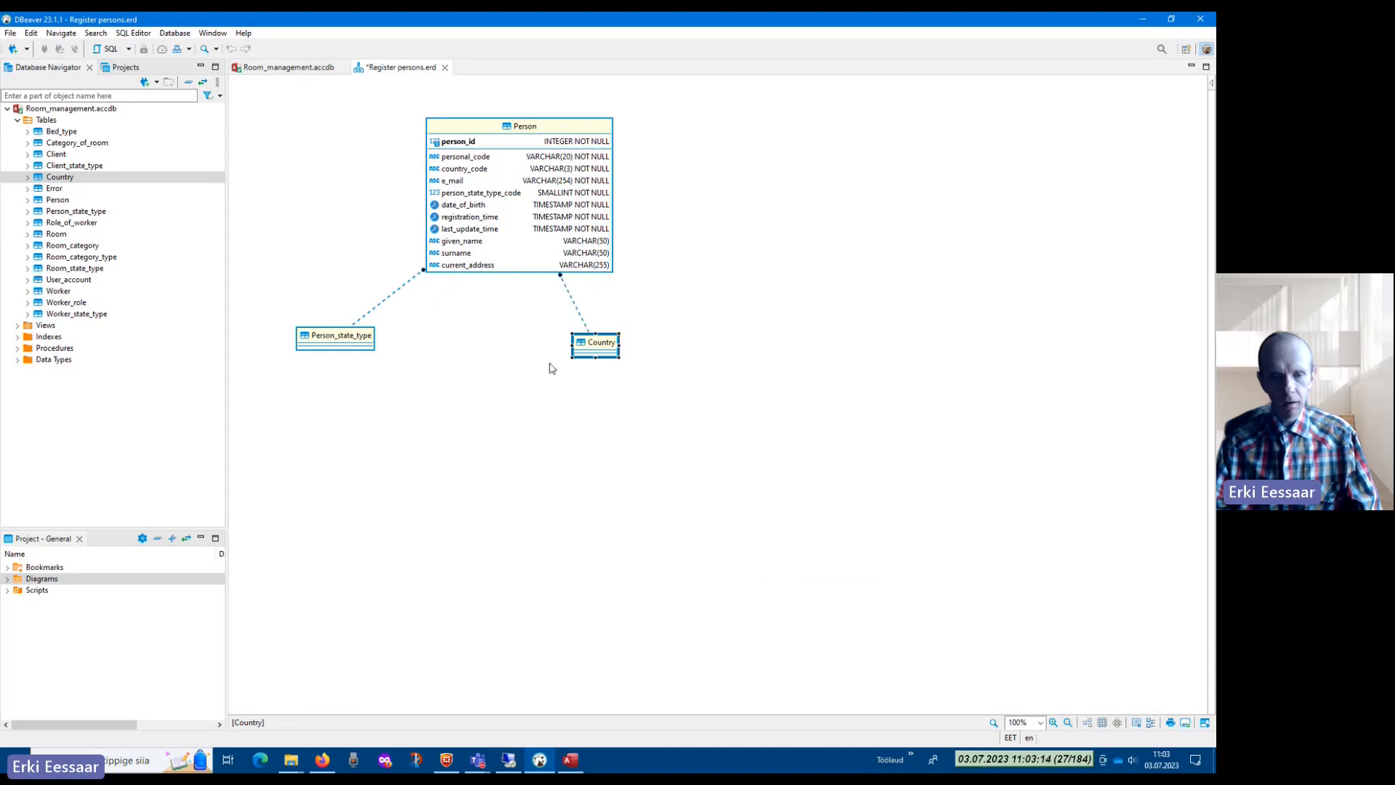
Place the collapsed Person_state_type and Country tables side by side just below the Person table
drag(610, 351, 661, 331)
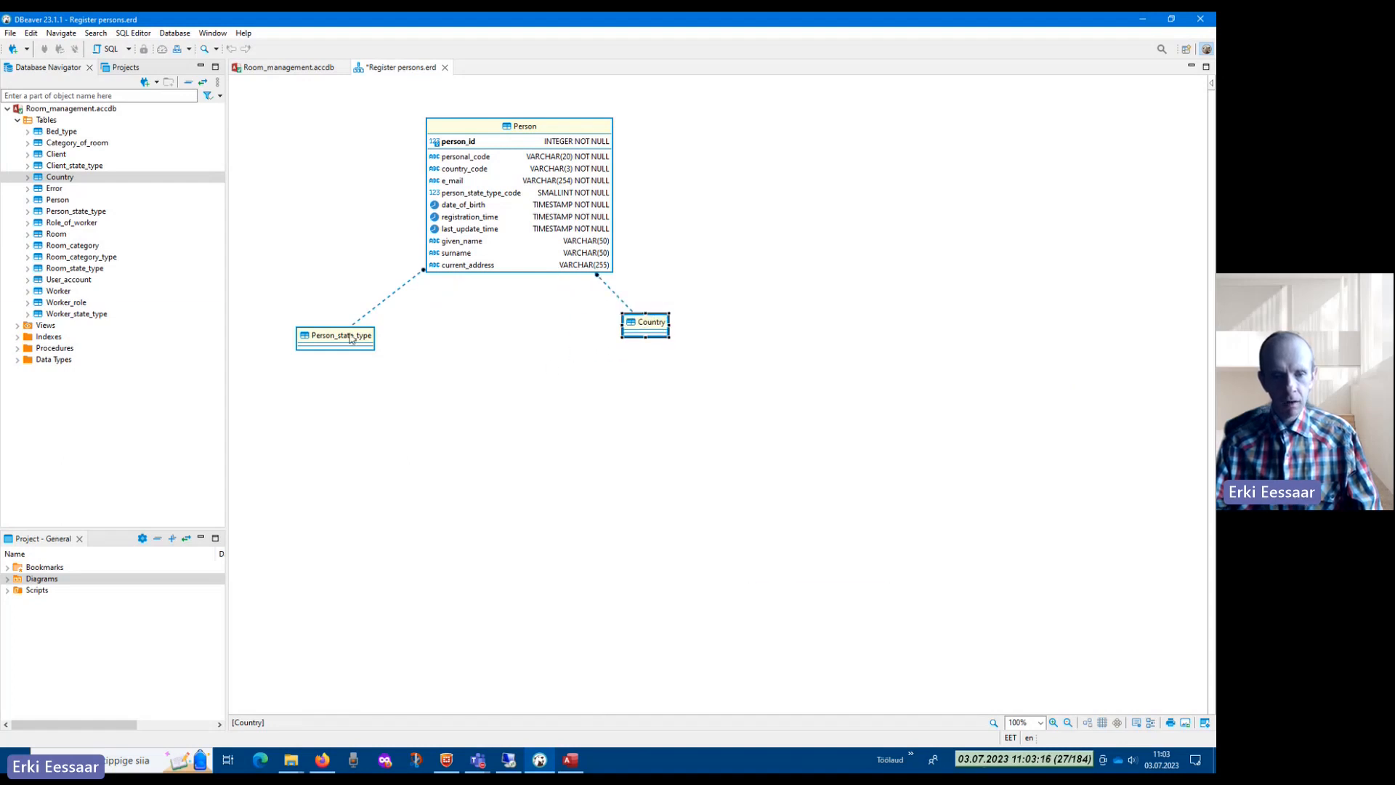
drag(341, 334, 412, 339)
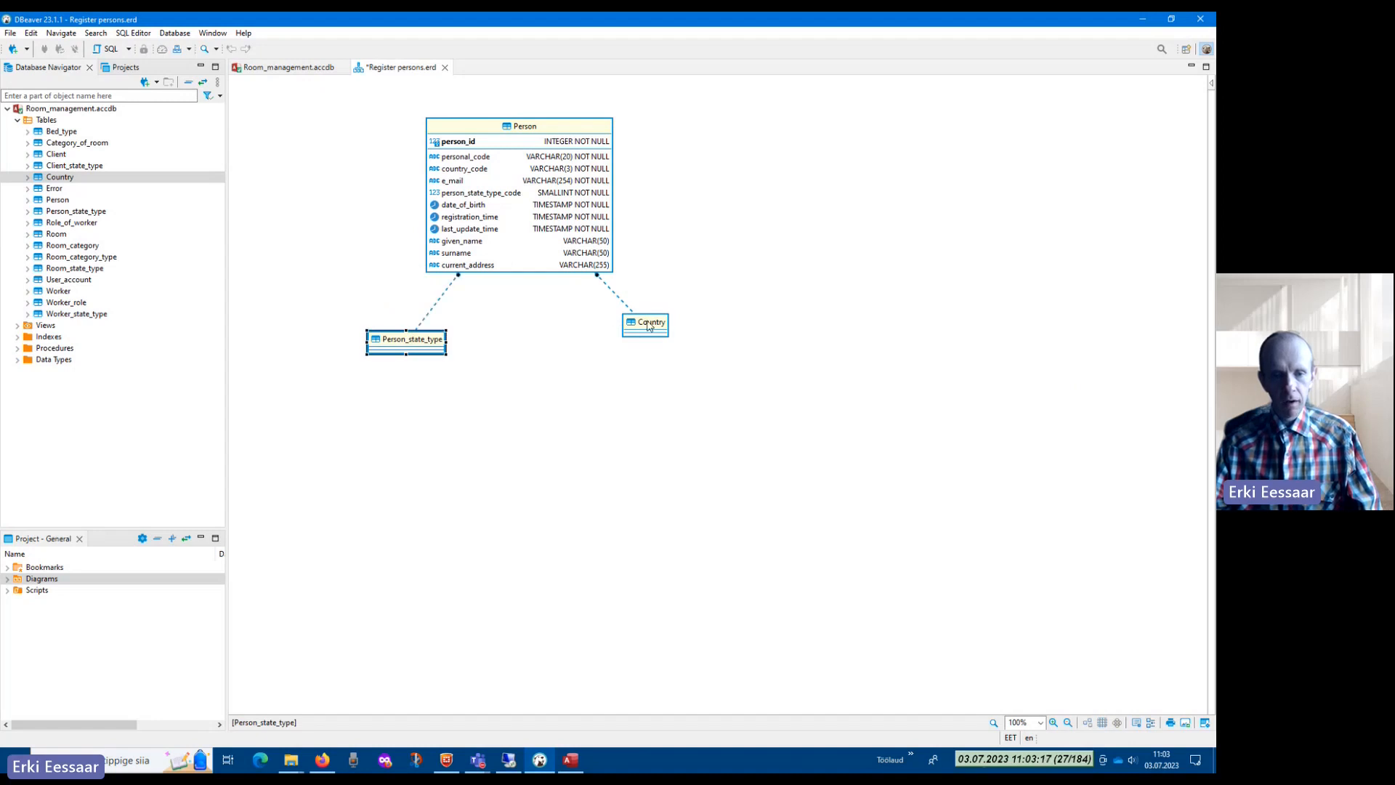
drag(648, 326, 539, 345)
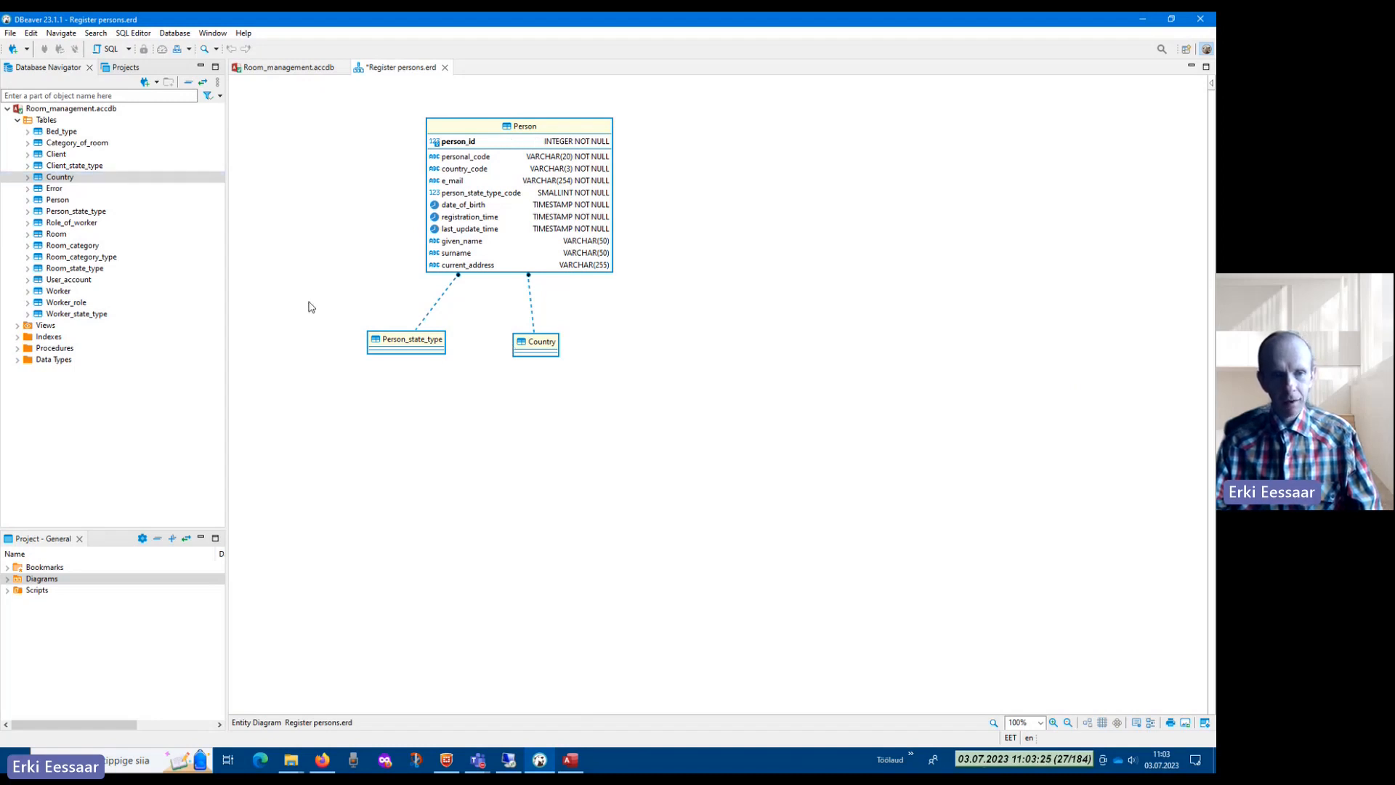
click(456, 122)
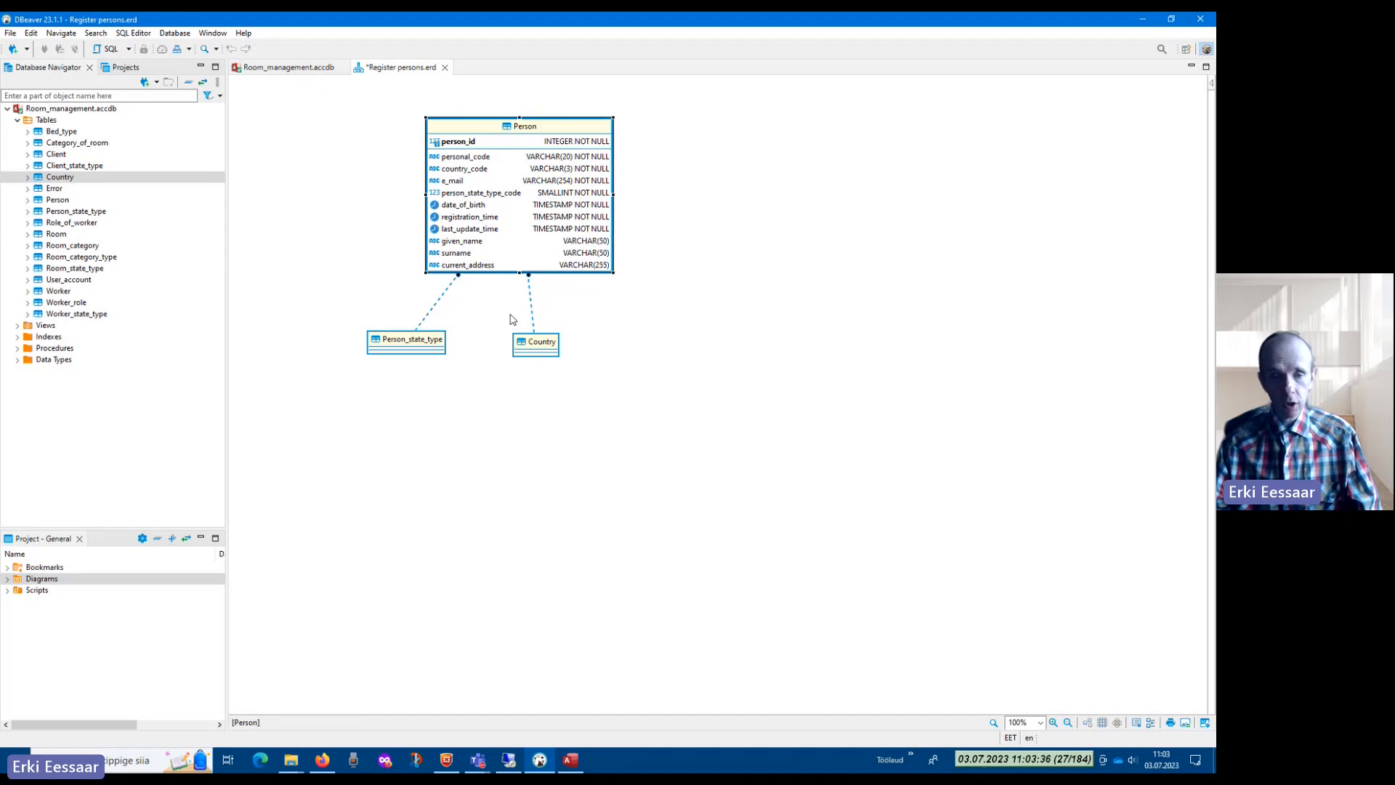
click(494, 287)
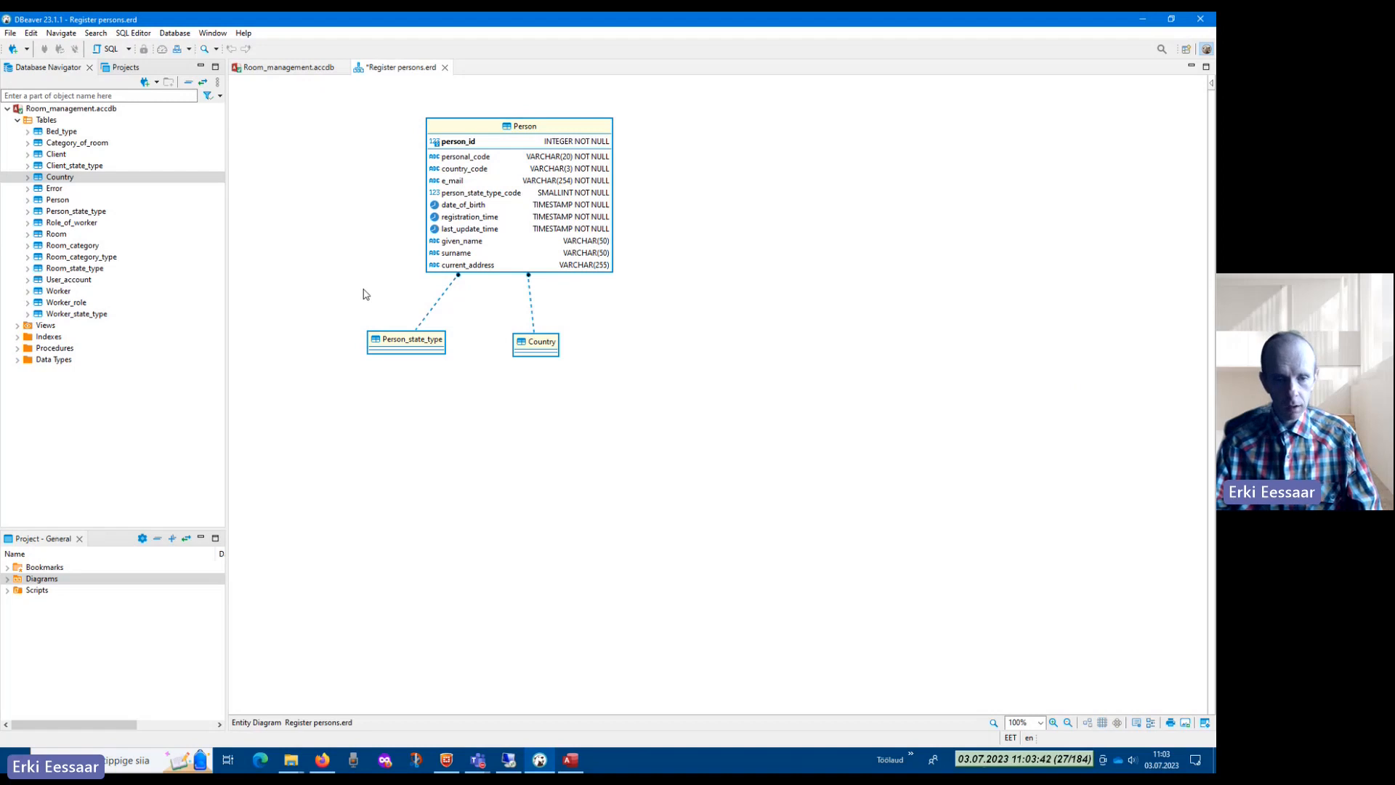
click(450, 130)
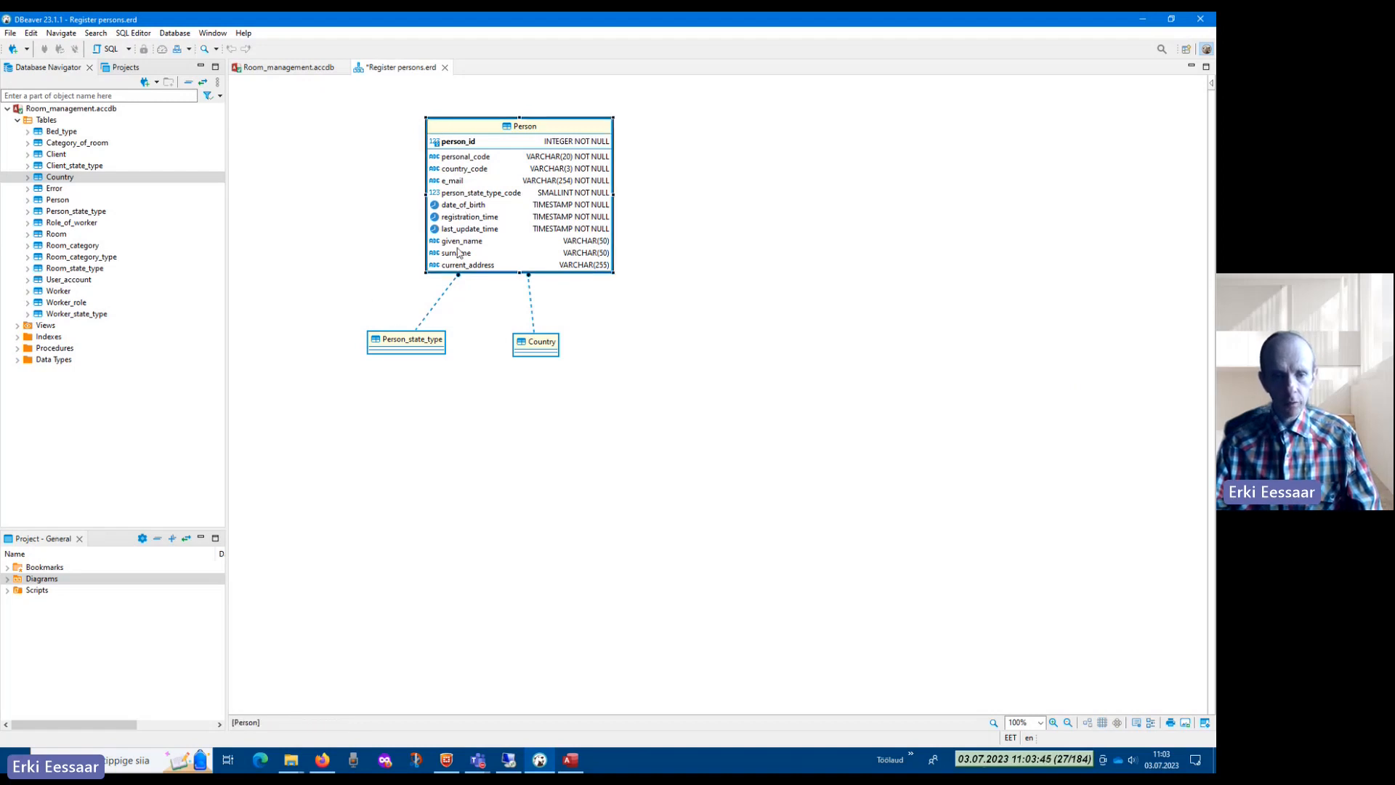
click(494, 302)
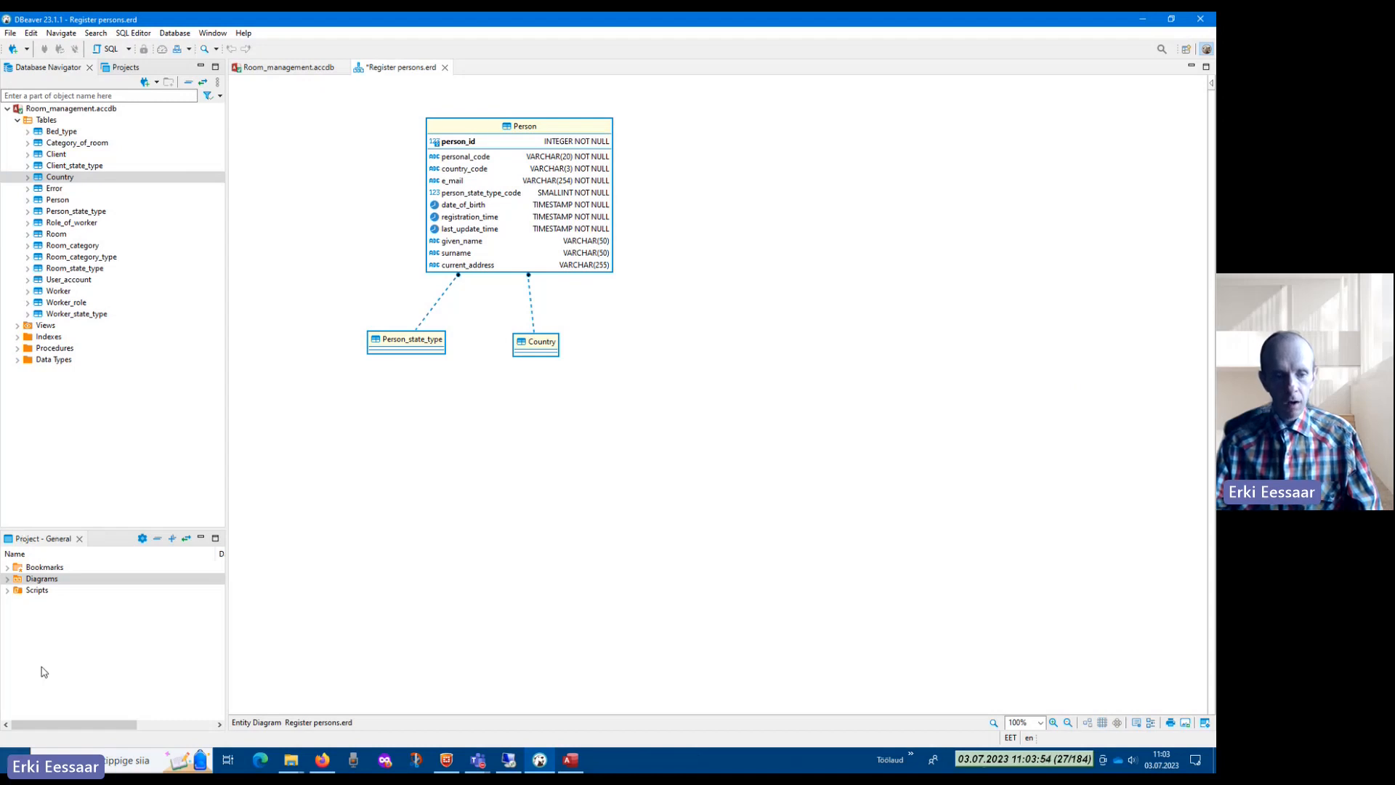
Create a new empty ER diagram named "Register of classifiers" in the project's diagrams
right_click(44, 579)
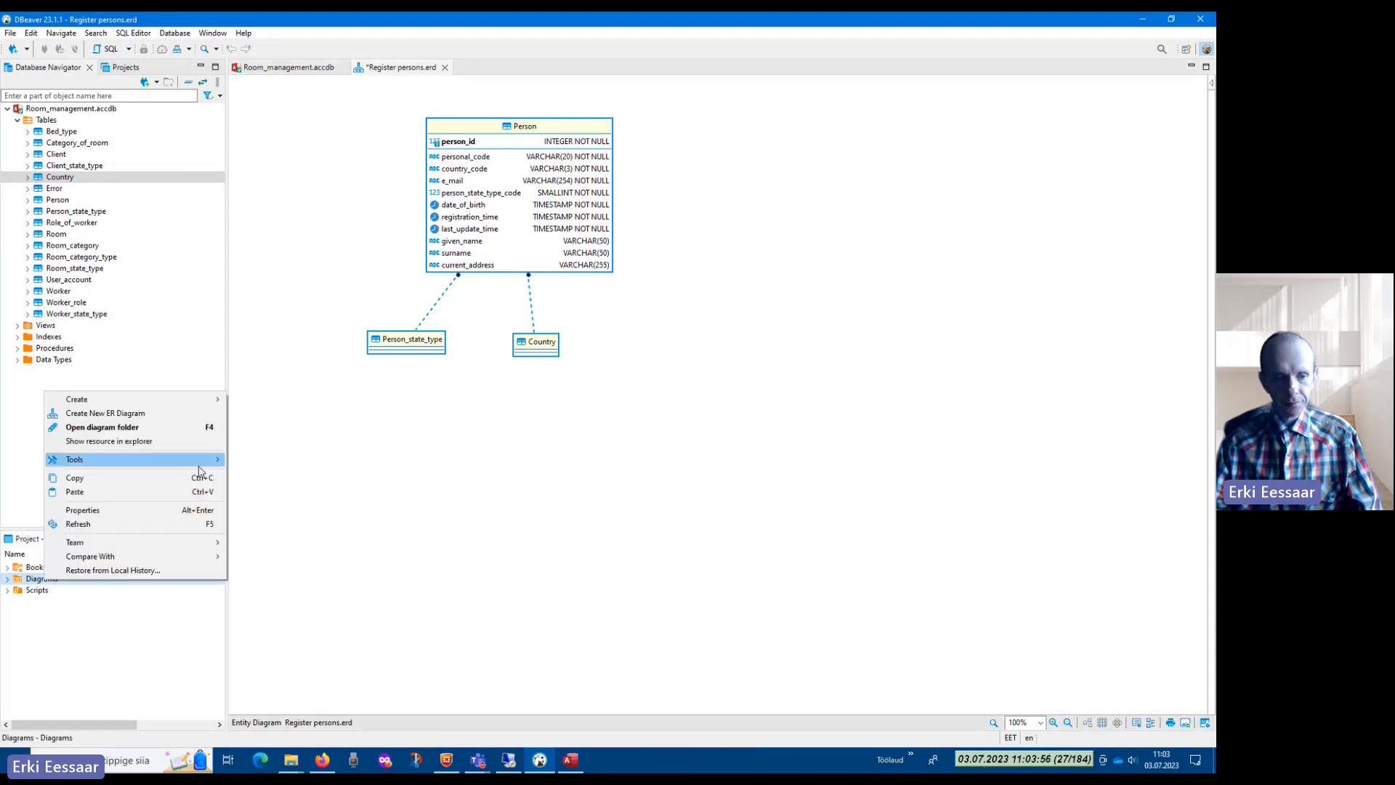
click(145, 413)
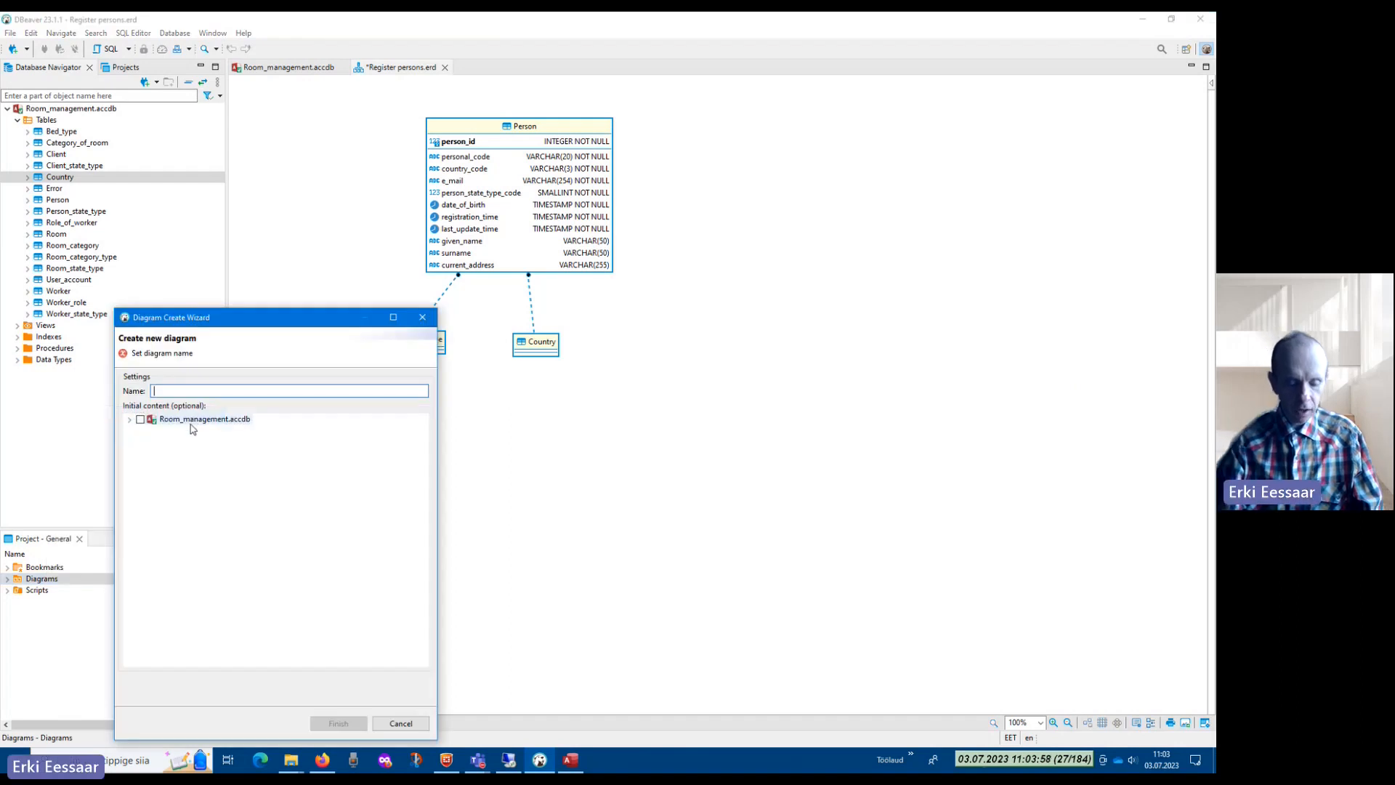
text(Registe)
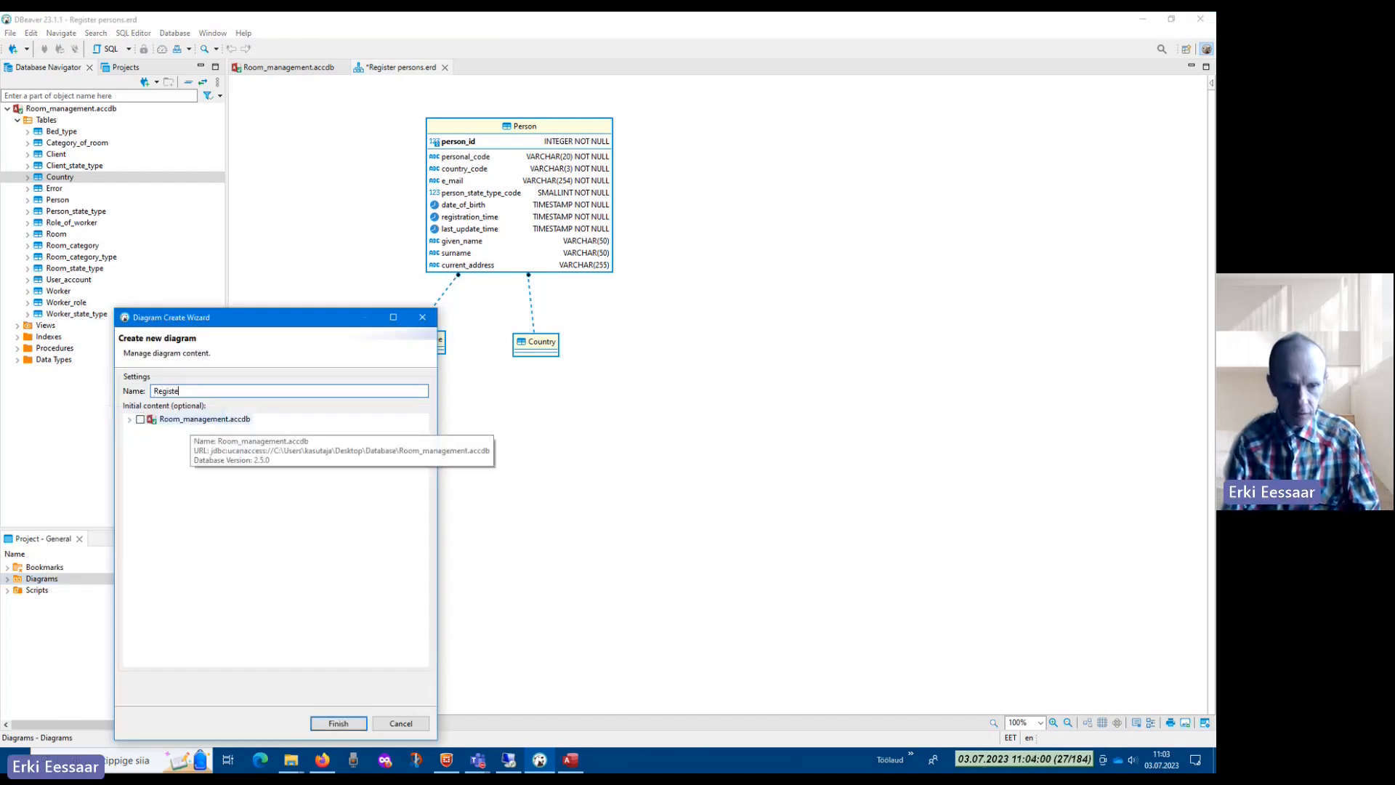
text(r of cla)
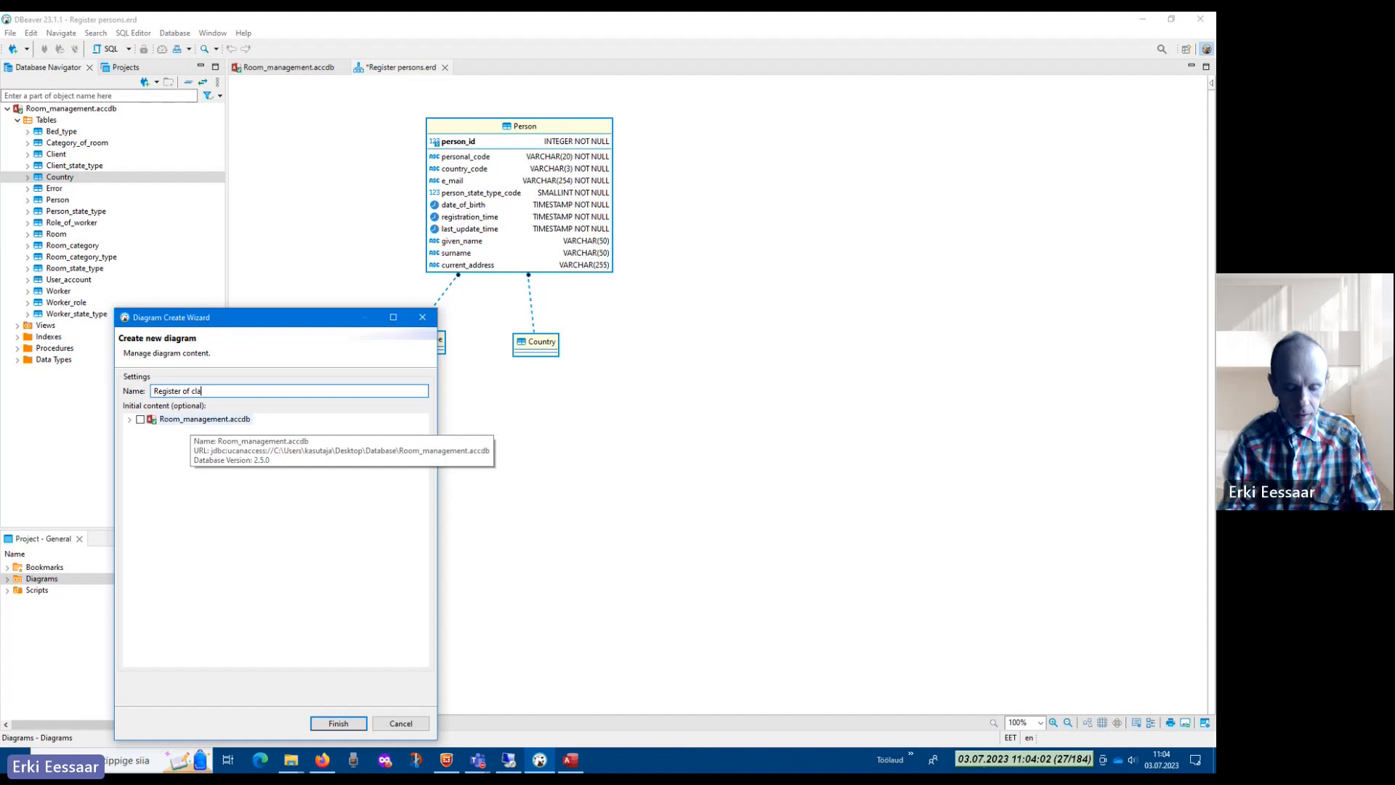
text(ssifiers)
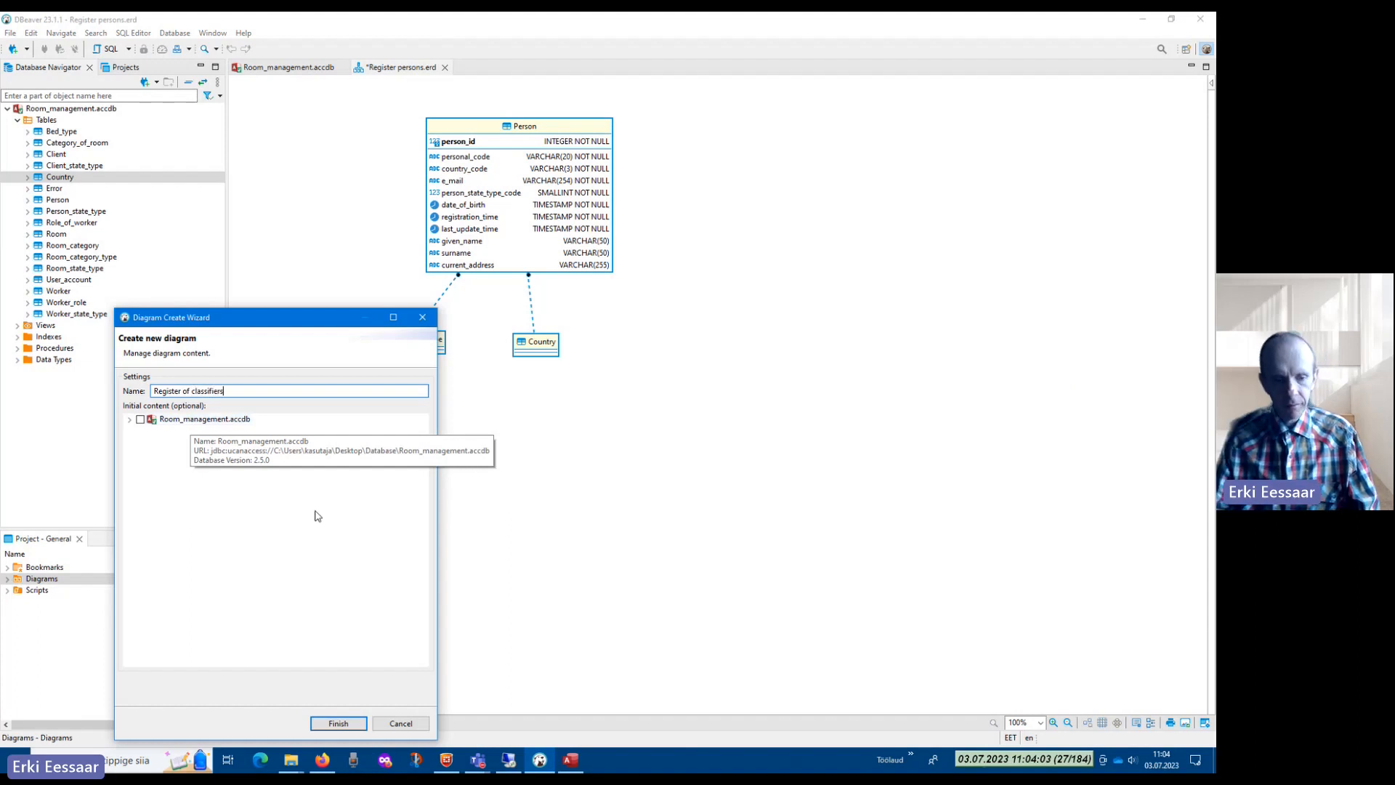
click(339, 723)
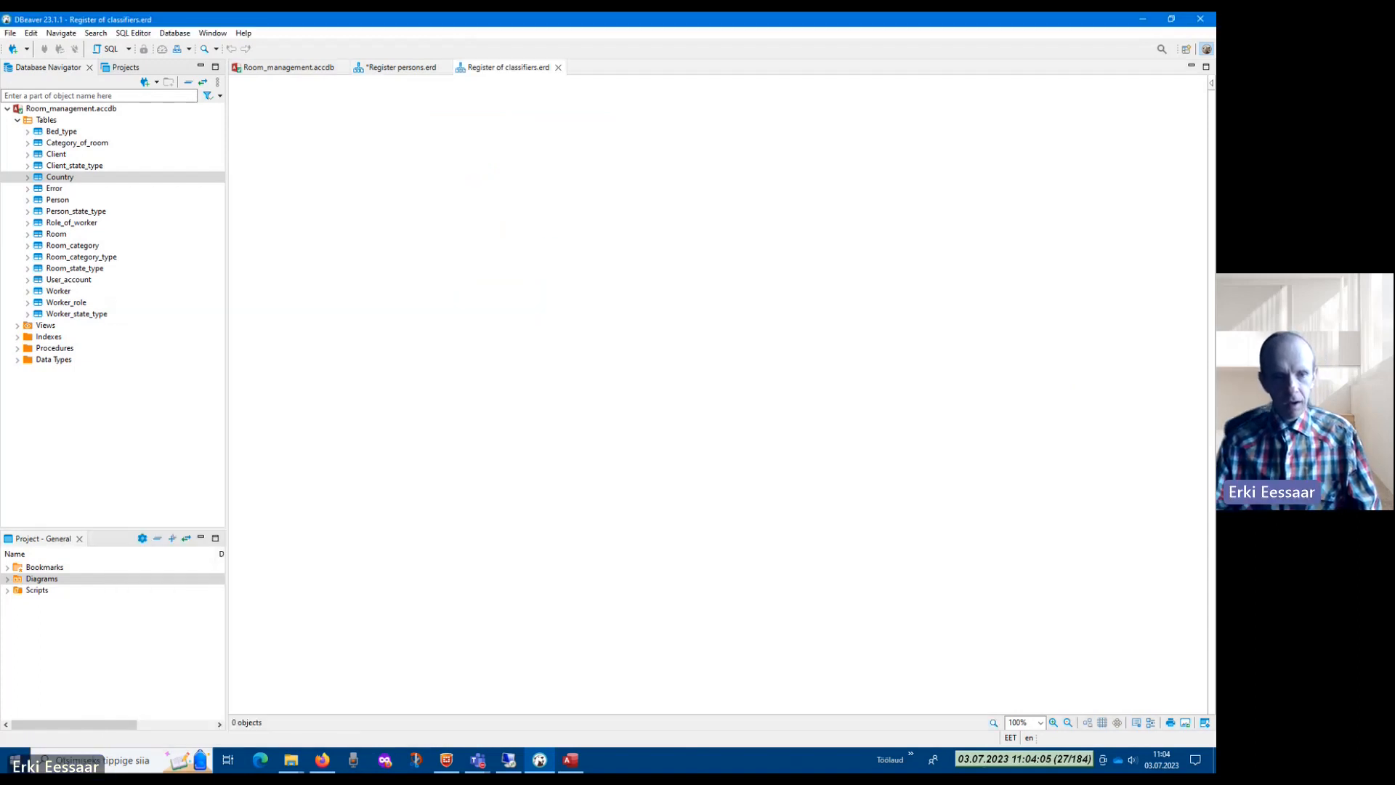
Add Bed_type, Client_state_type, Country and Person_state_type to the Register of classifiers diagram, arranged in two rows of two
click(60, 135)
drag(60, 137, 325, 116)
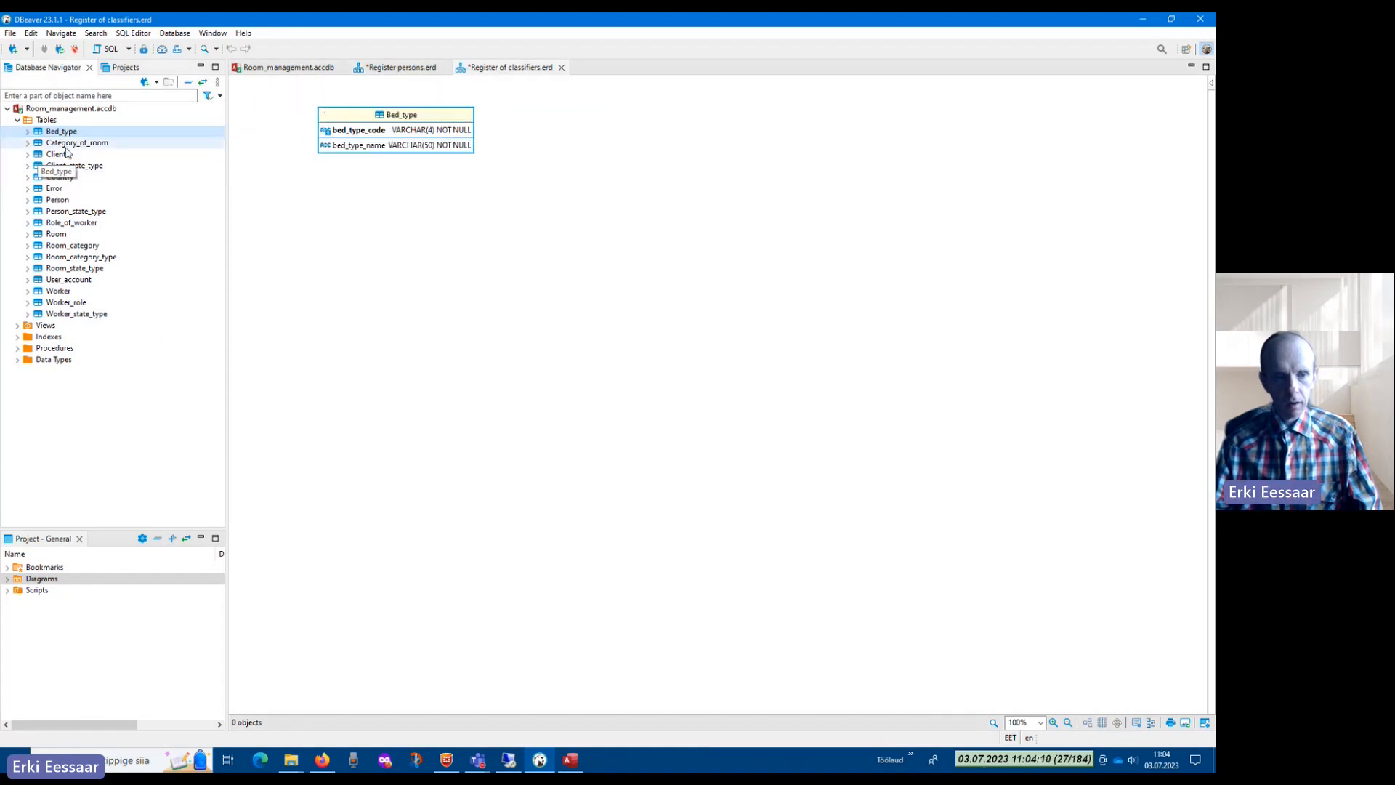
click(28, 143)
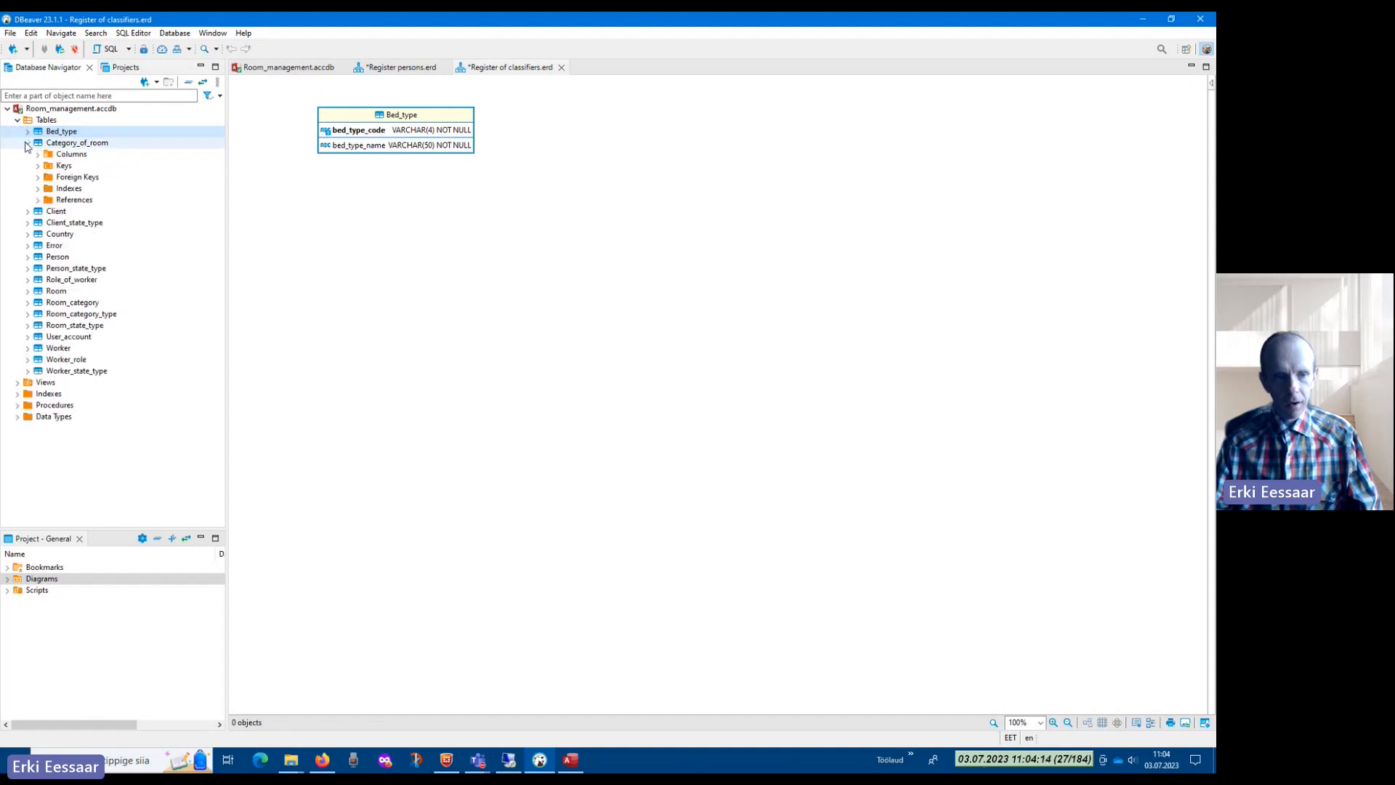
click(27, 145)
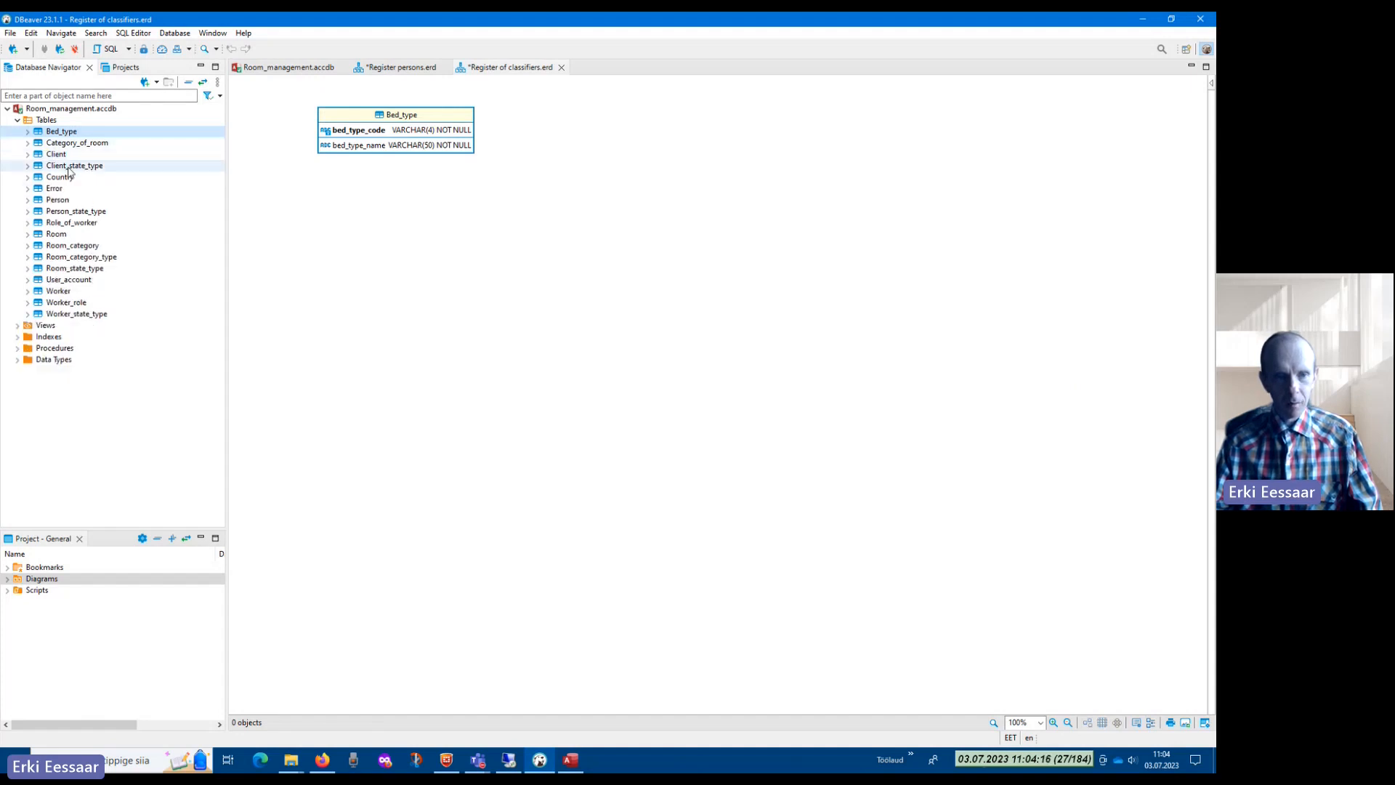
drag(70, 171, 359, 192)
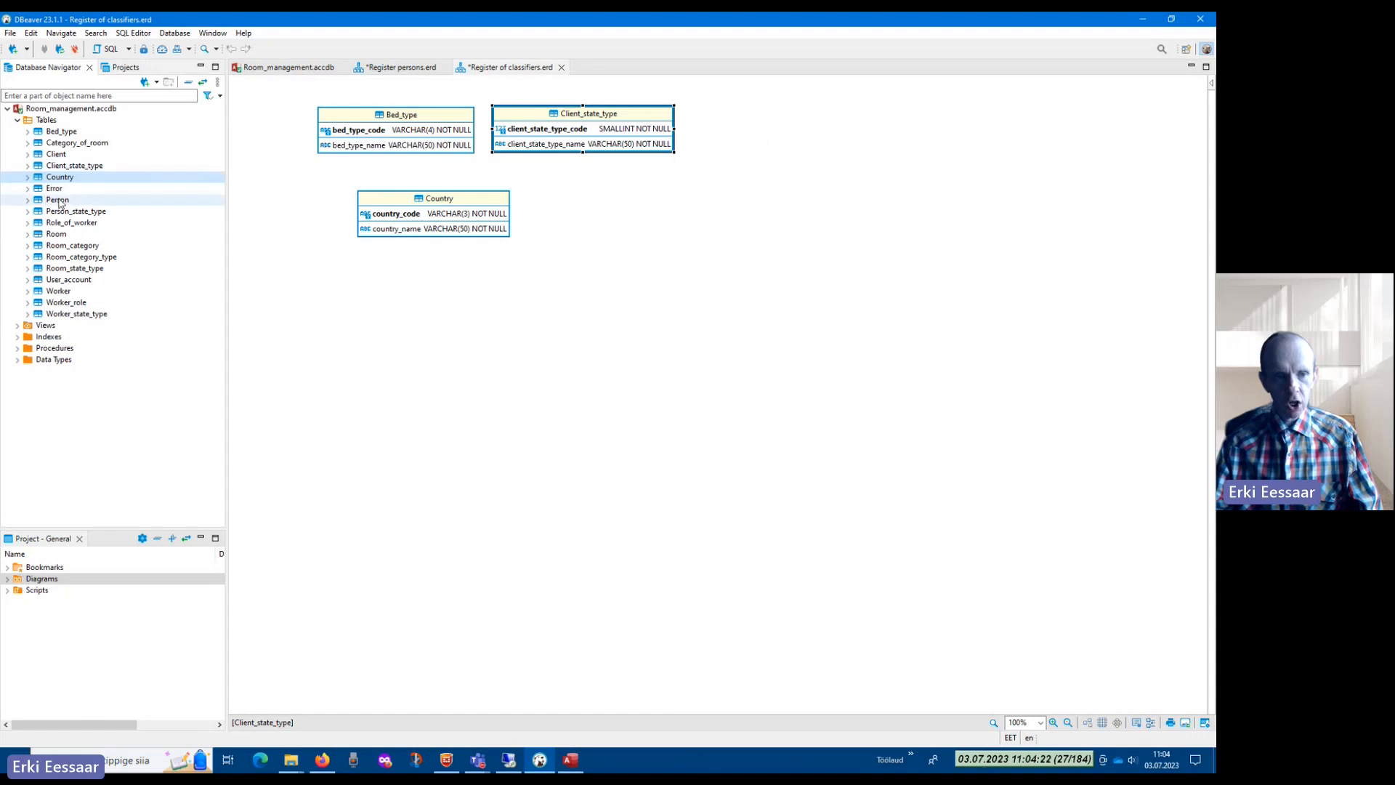
drag(75, 211, 433, 189)
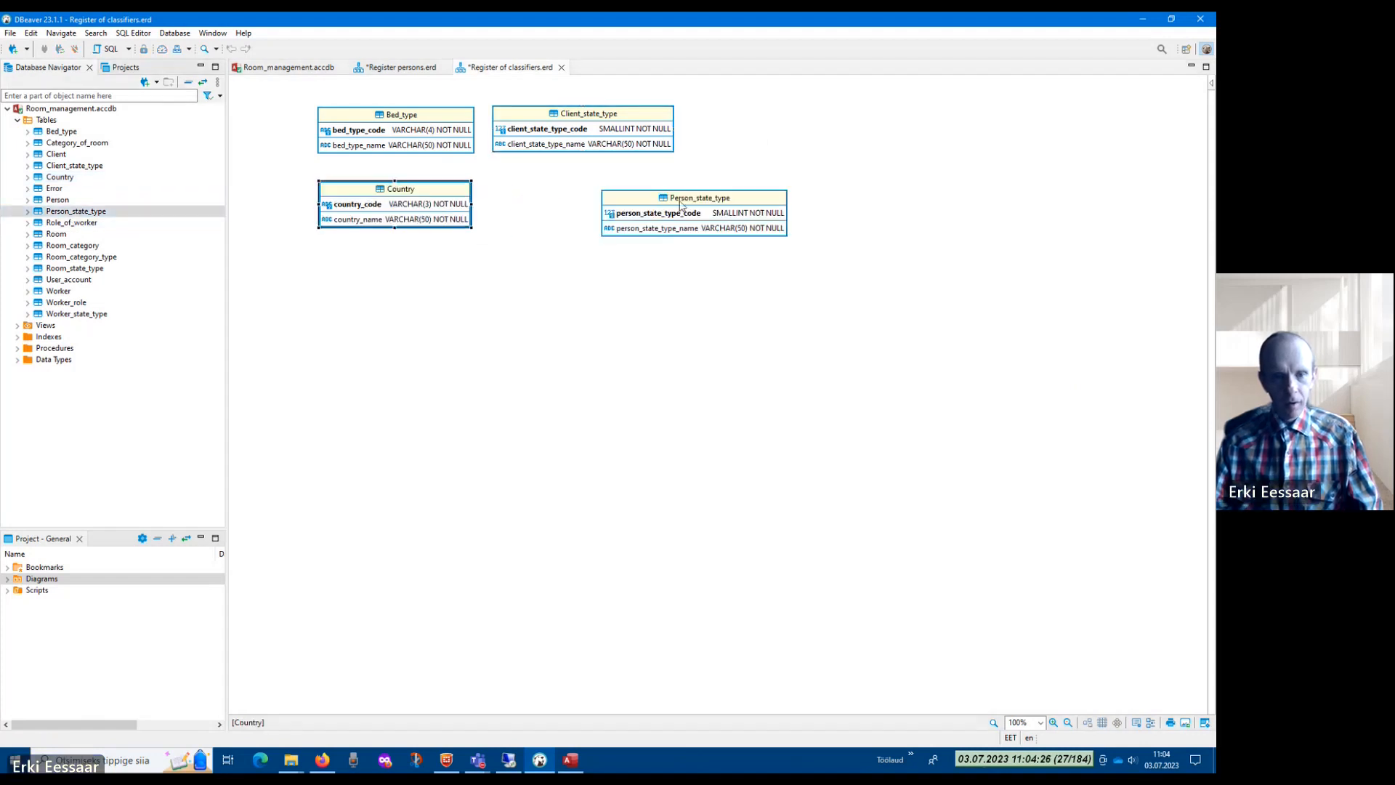
drag(679, 204, 574, 198)
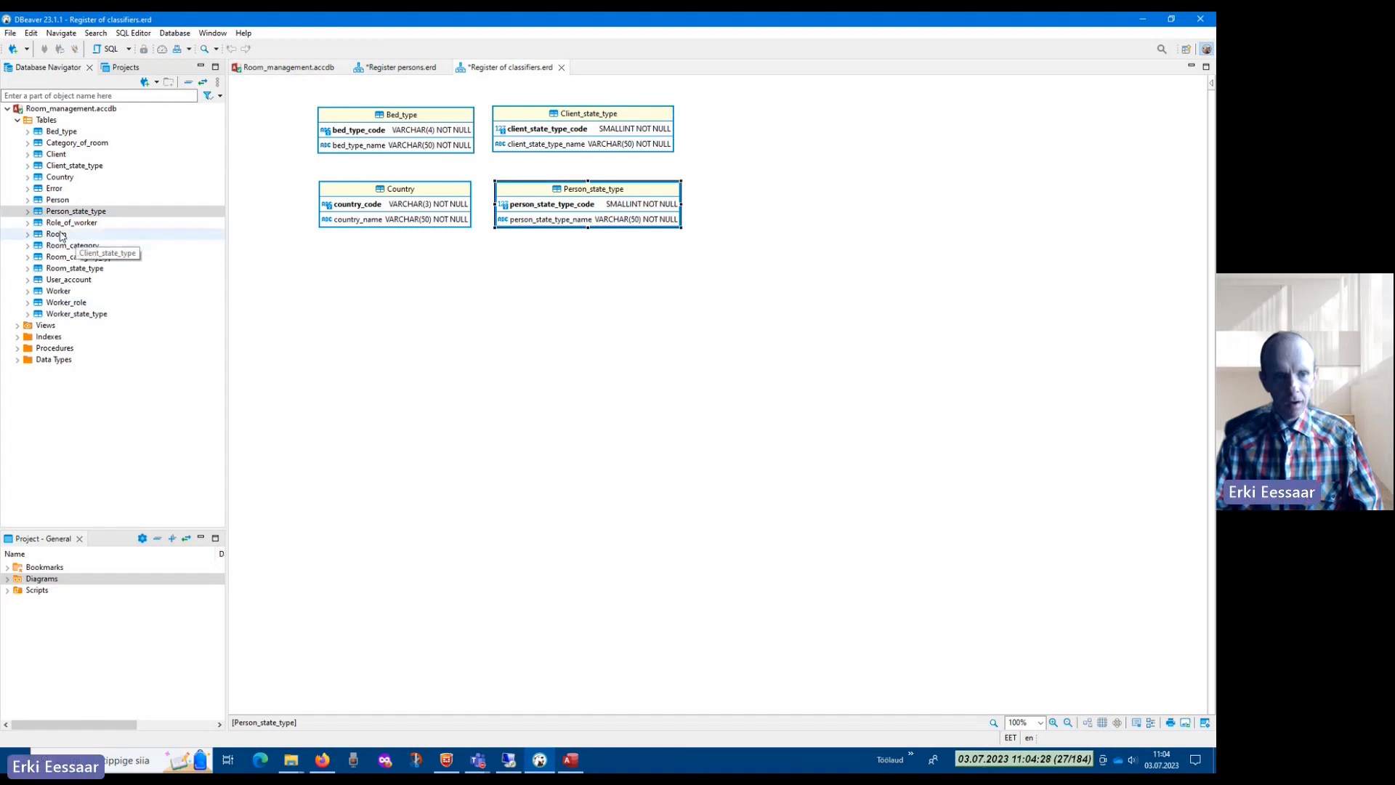
Add Room_category, Room_category_type and Room_state_type to the Register of classifiers diagram, below the Country and Person_state_type tables
drag(69, 246, 368, 275)
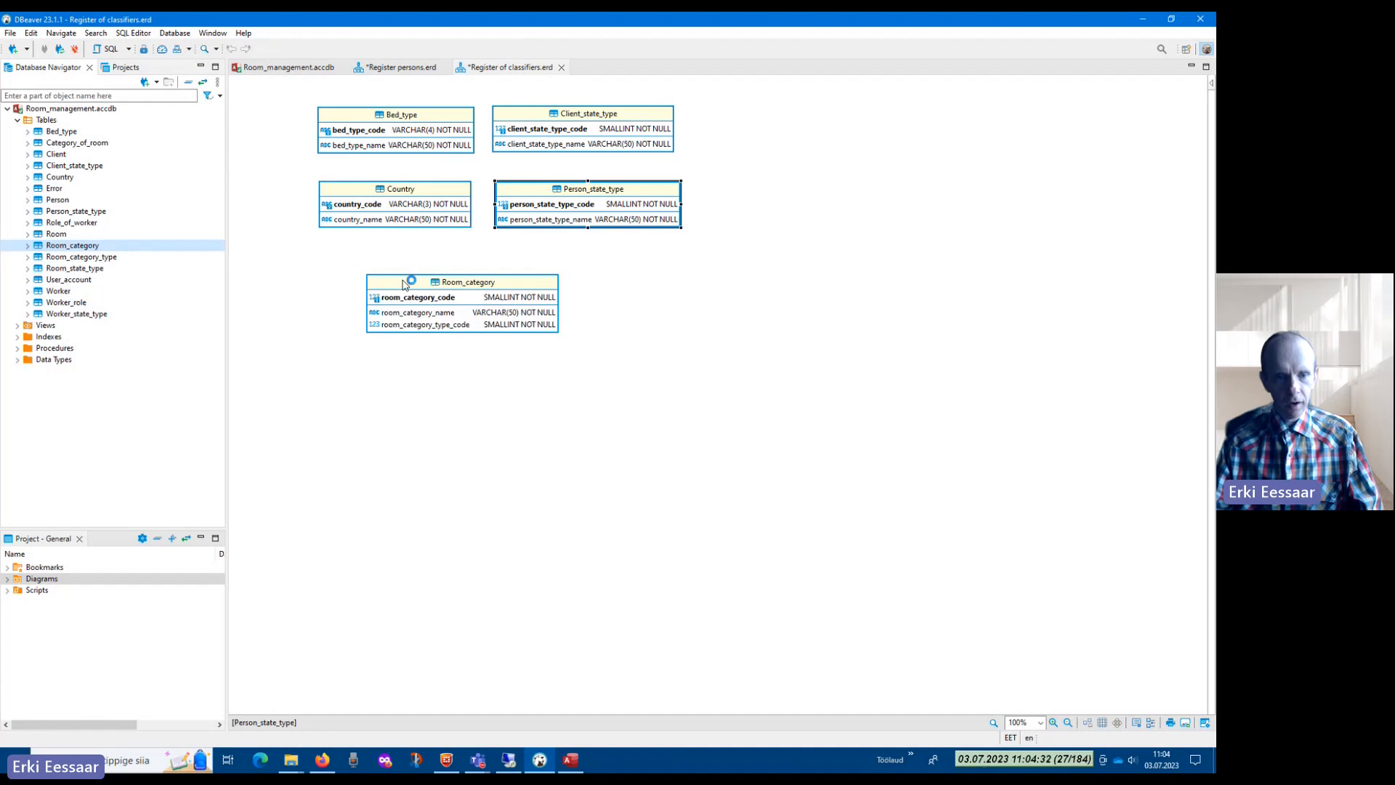
drag(81, 256, 595, 267)
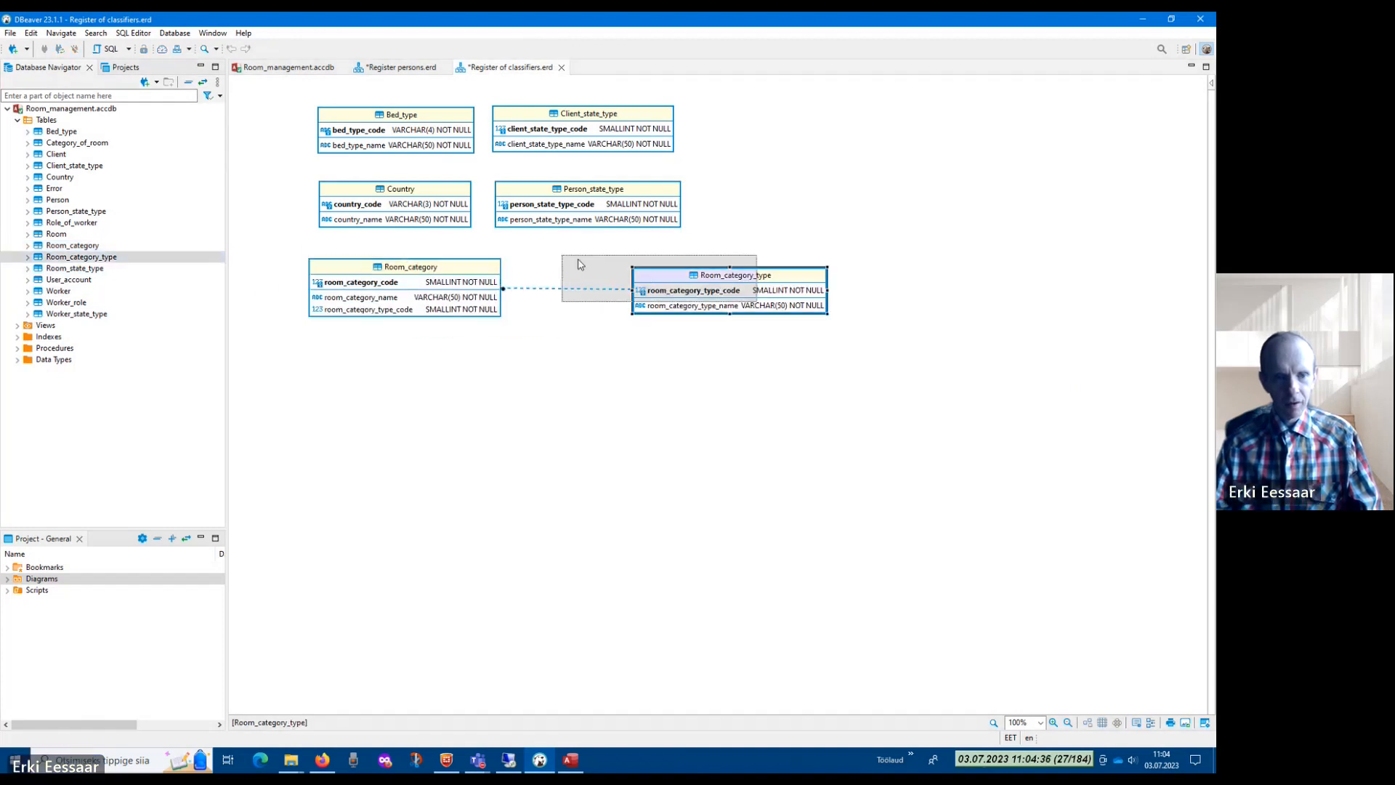
drag(72, 268, 410, 372)
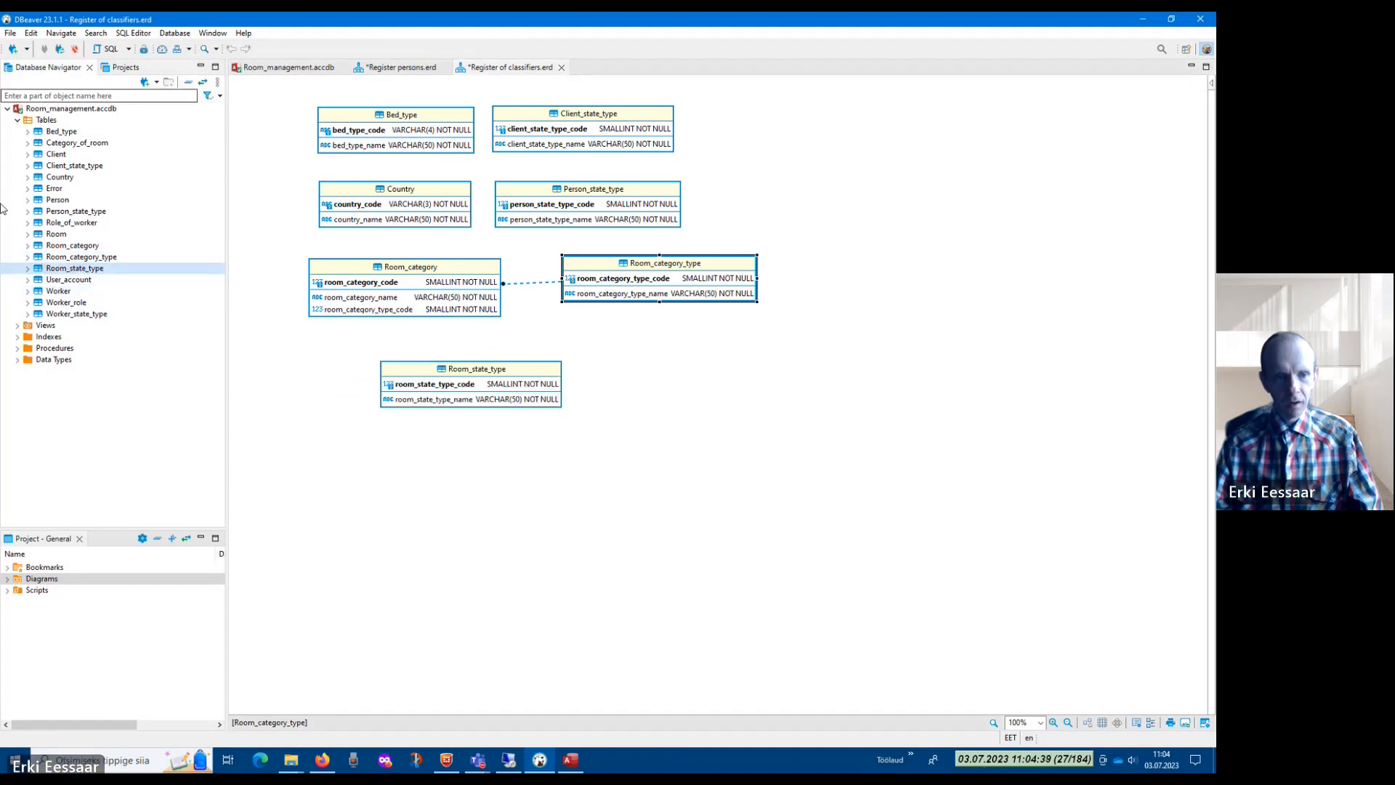
Add Worker_role and Worker_state_type to the diagram, arranging Worker_role beside Room_state_type and Worker_state_type beneath Room_state_type
drag(66, 303, 687, 386)
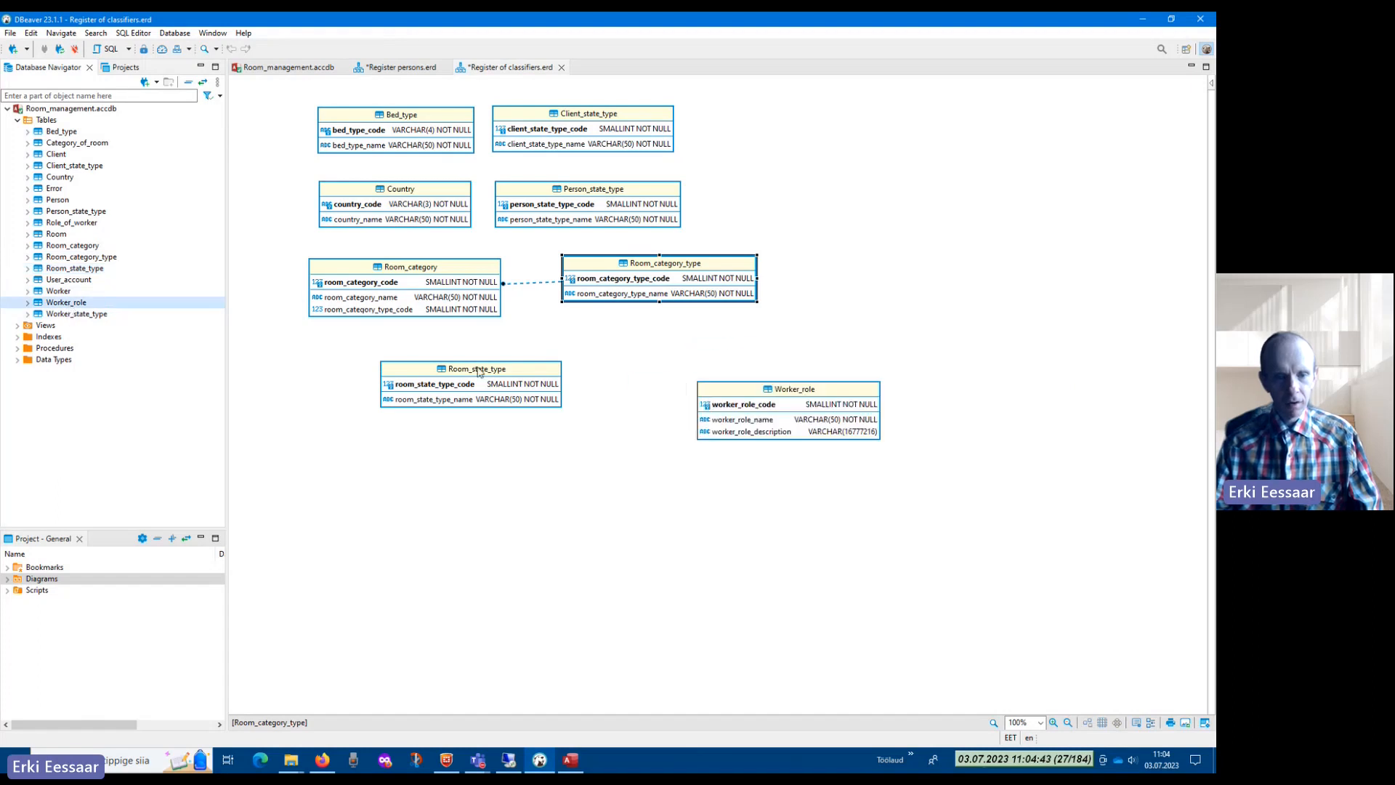
drag(479, 372, 405, 357)
click(766, 394)
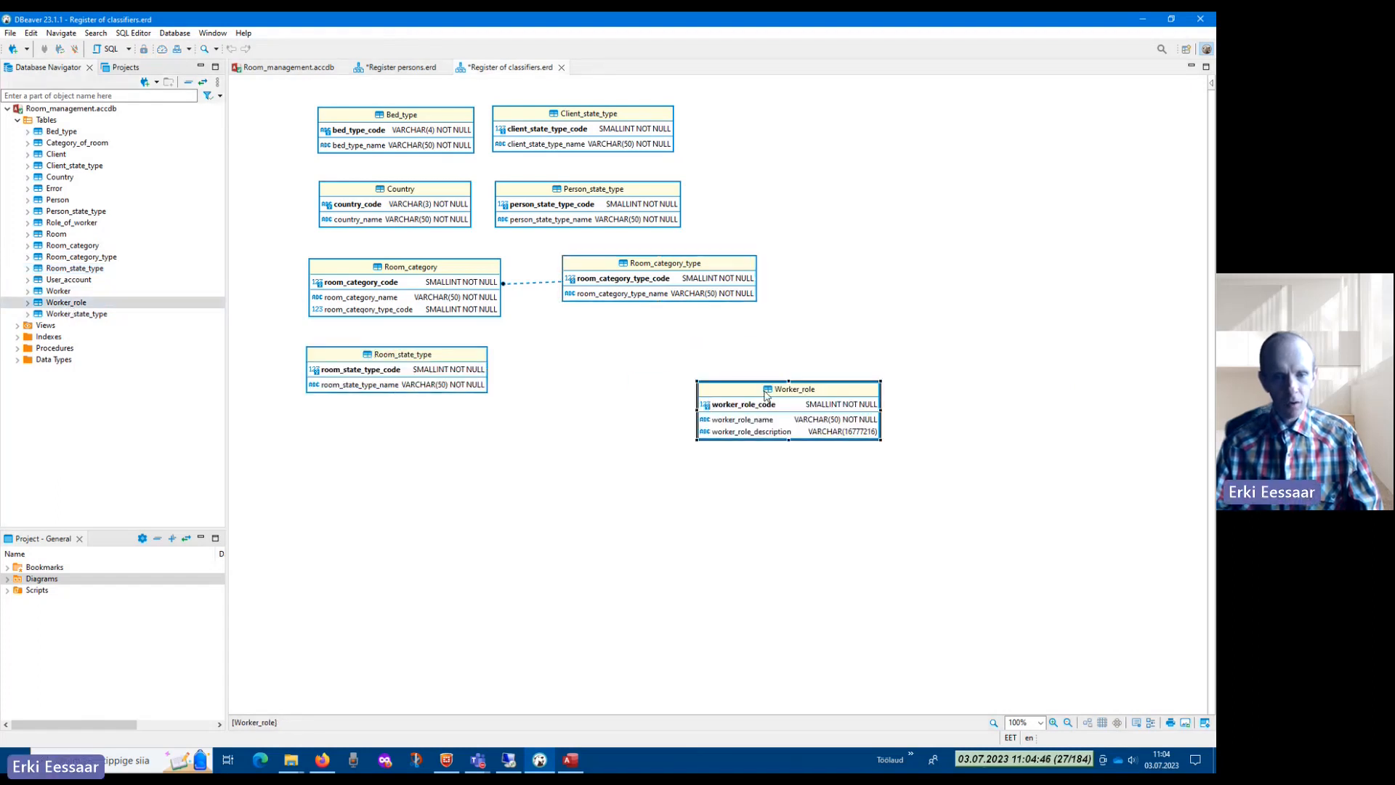
drag(766, 395, 631, 358)
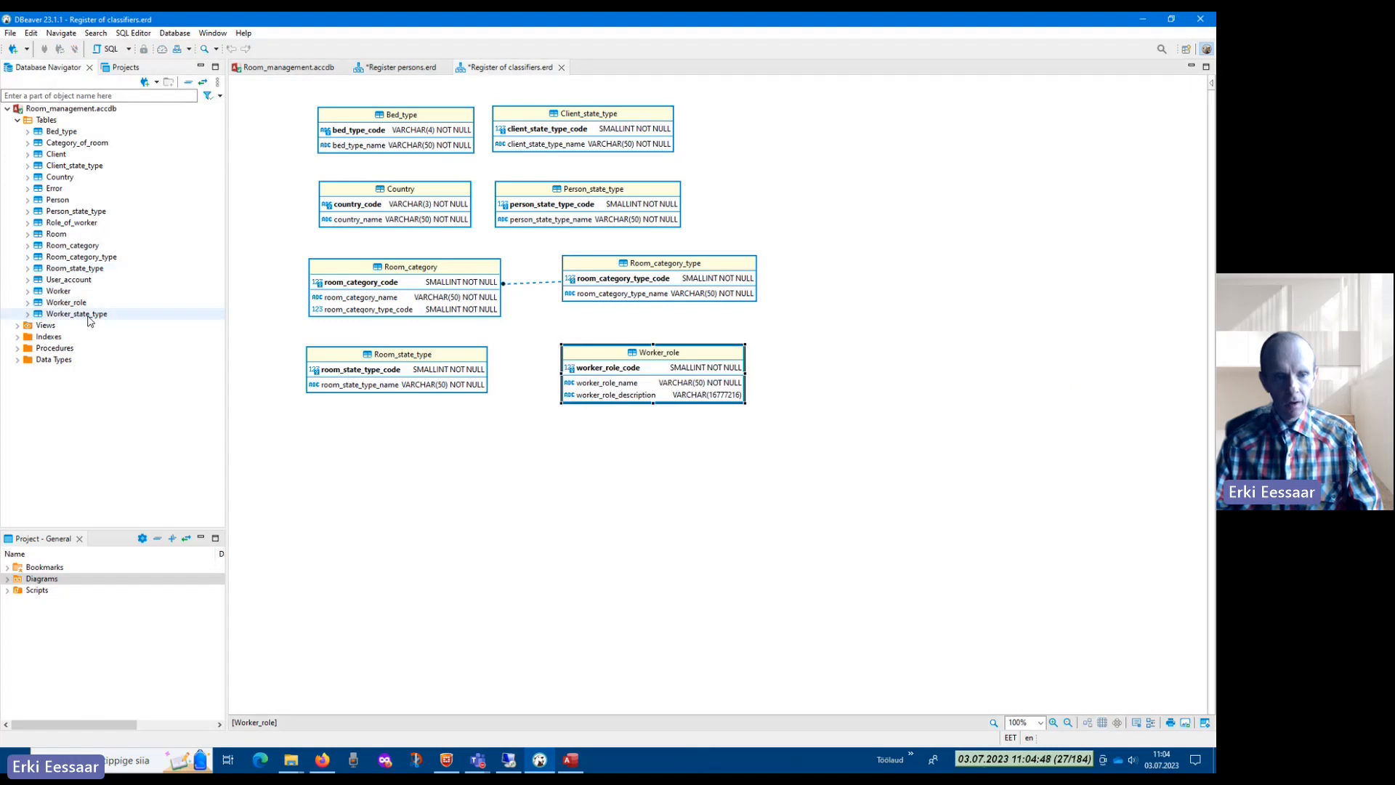
drag(88, 320, 405, 421)
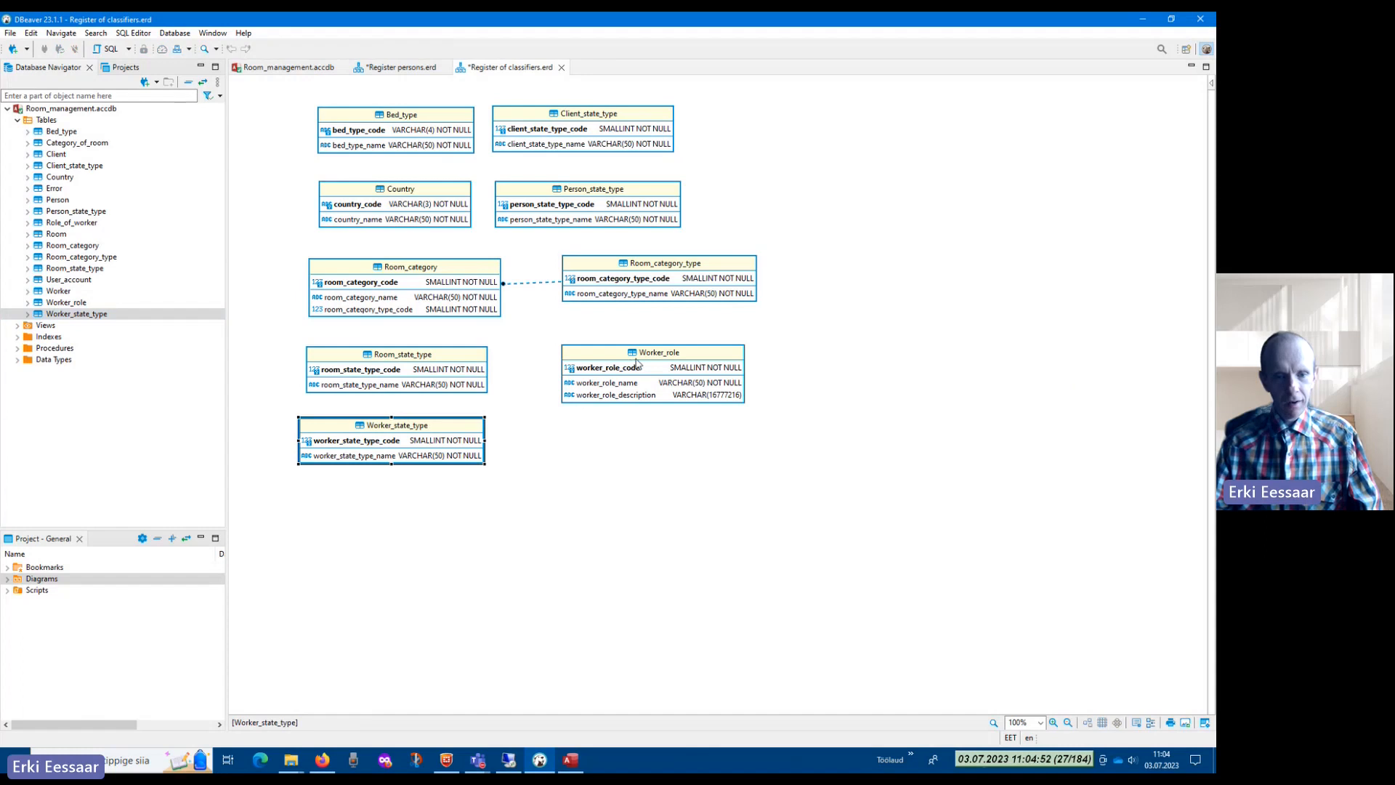
click(637, 363)
Add the User_account table to the Register persons diagram, to the right of the Person table
click(398, 67)
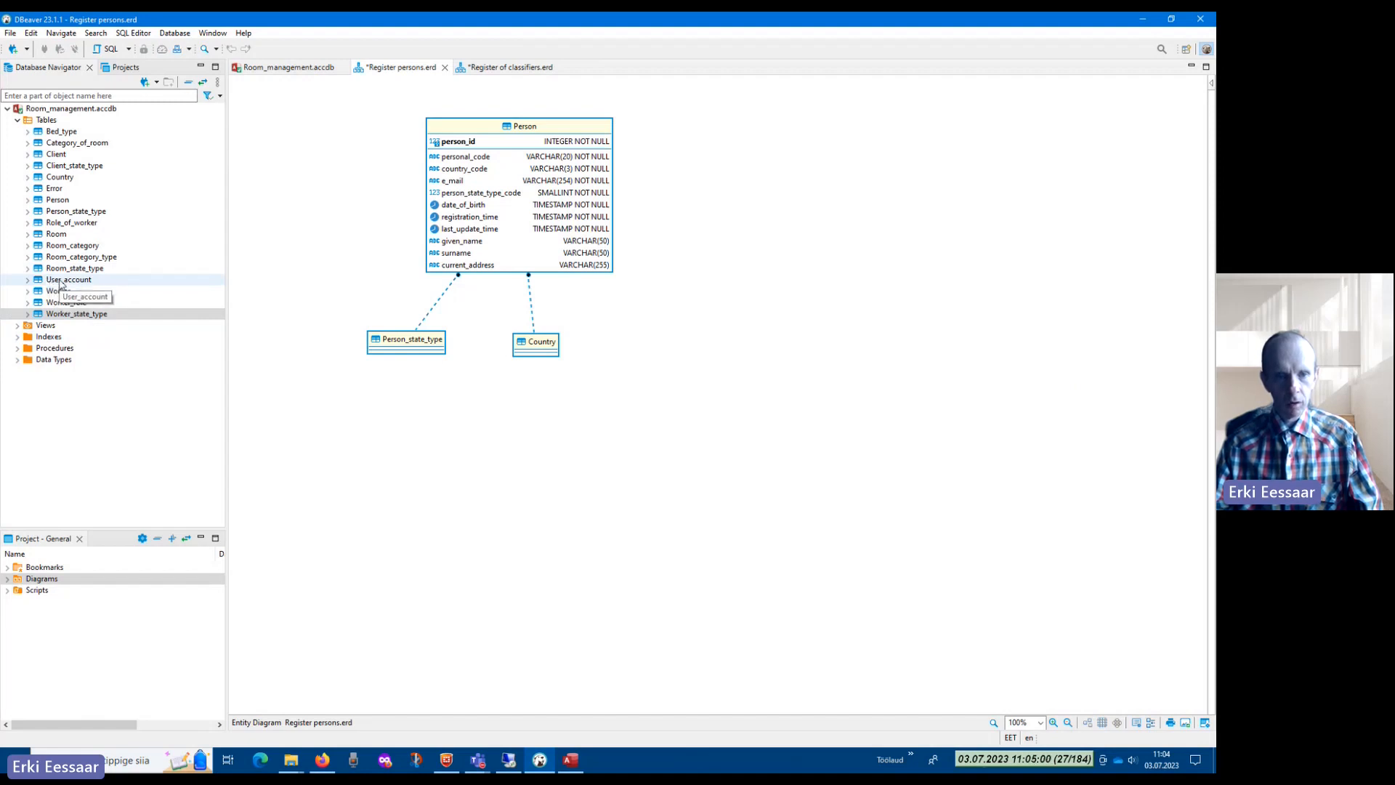
drag(65, 279, 724, 187)
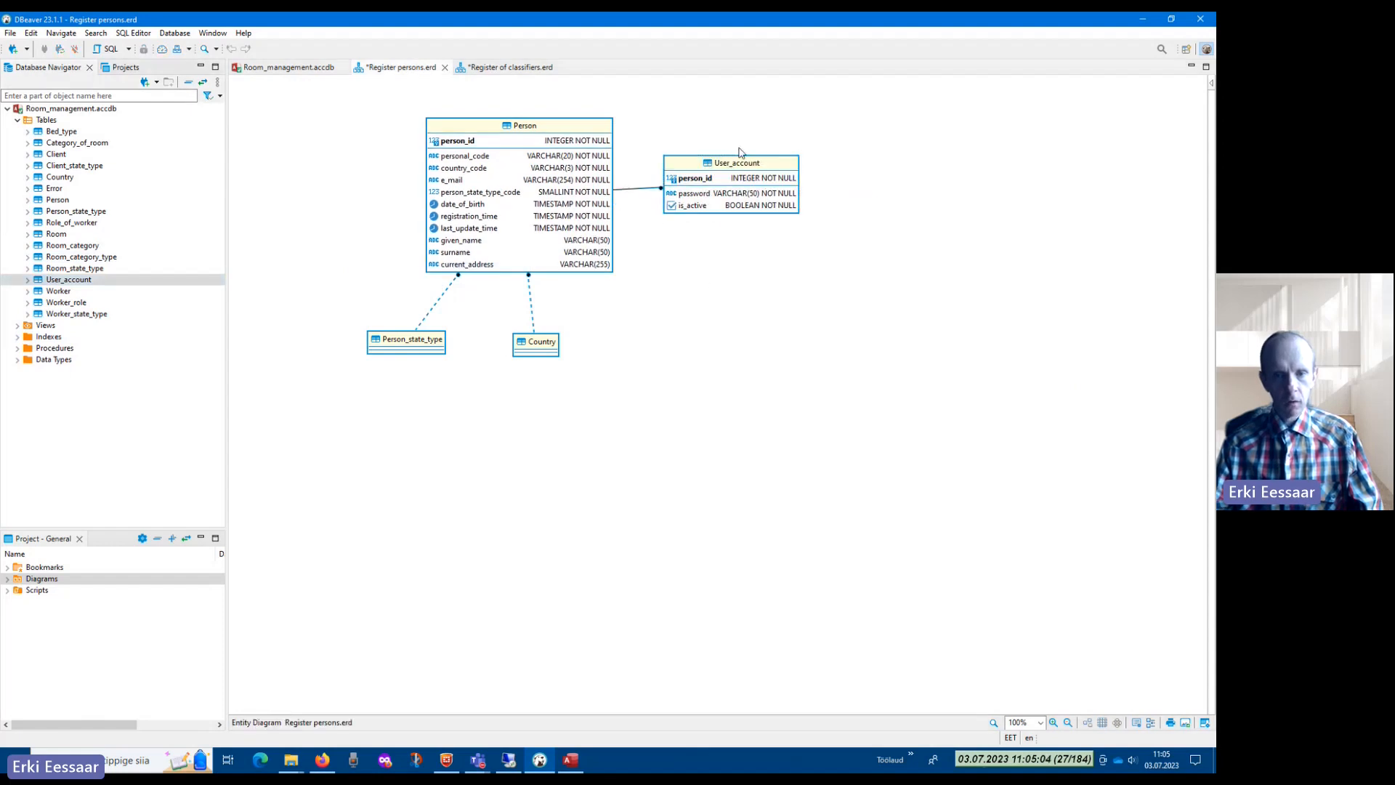
click(732, 378)
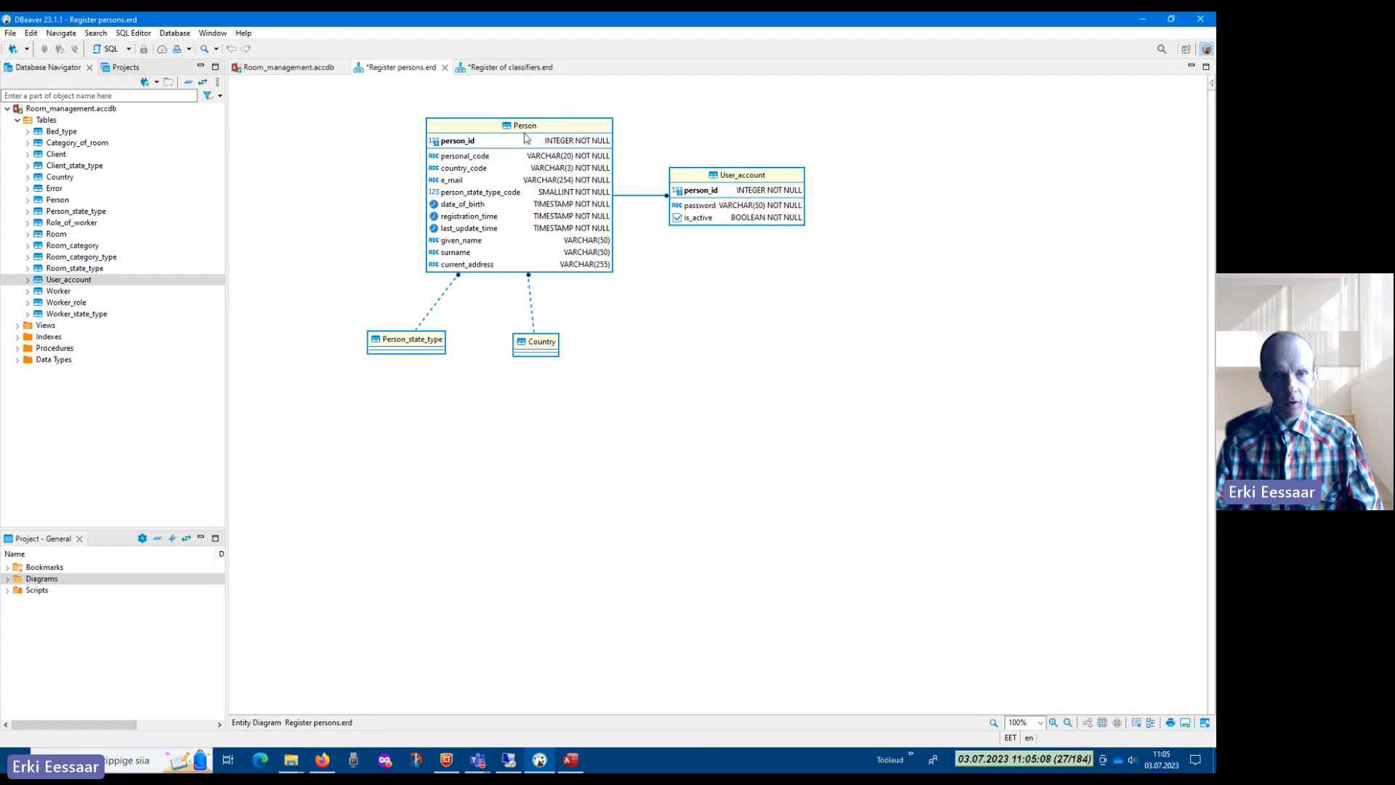
click(743, 176)
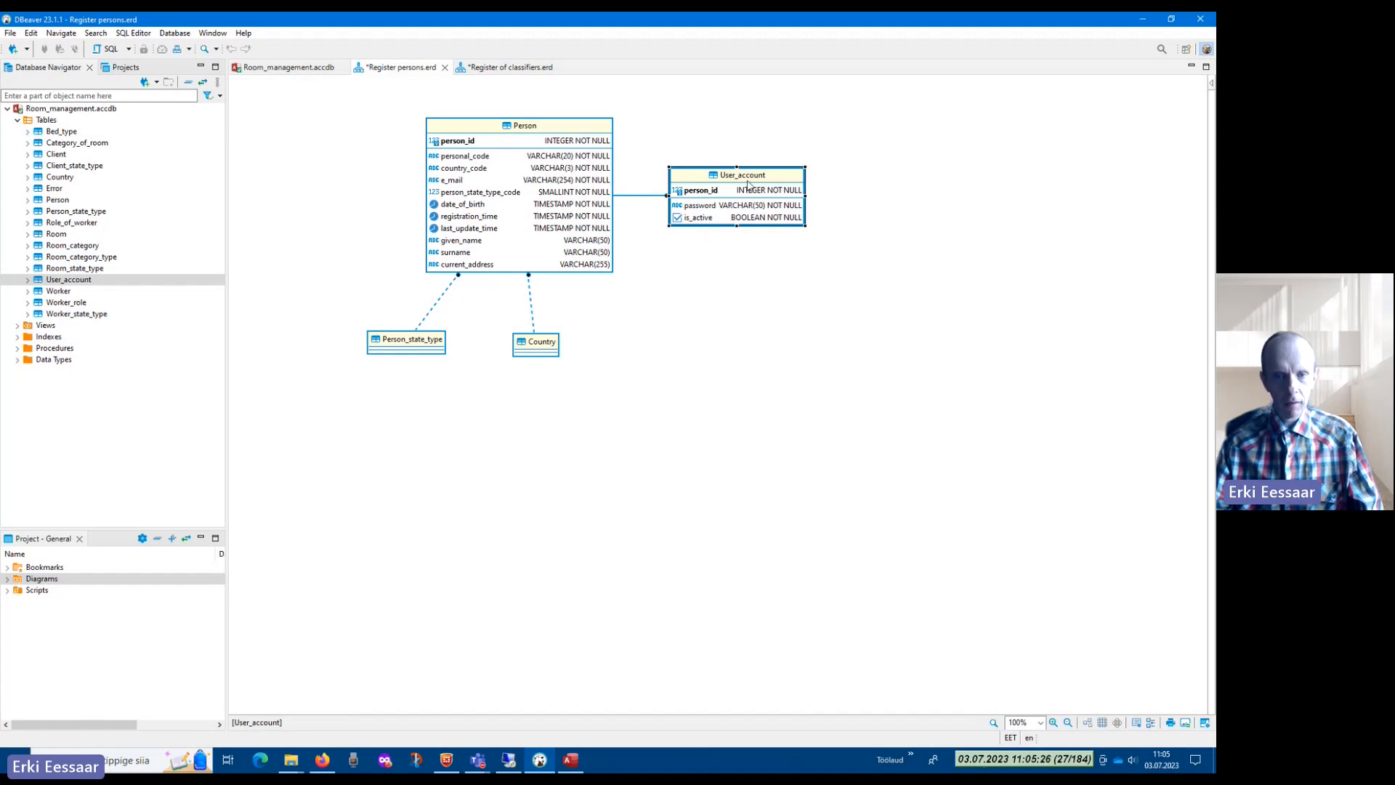
click(692, 313)
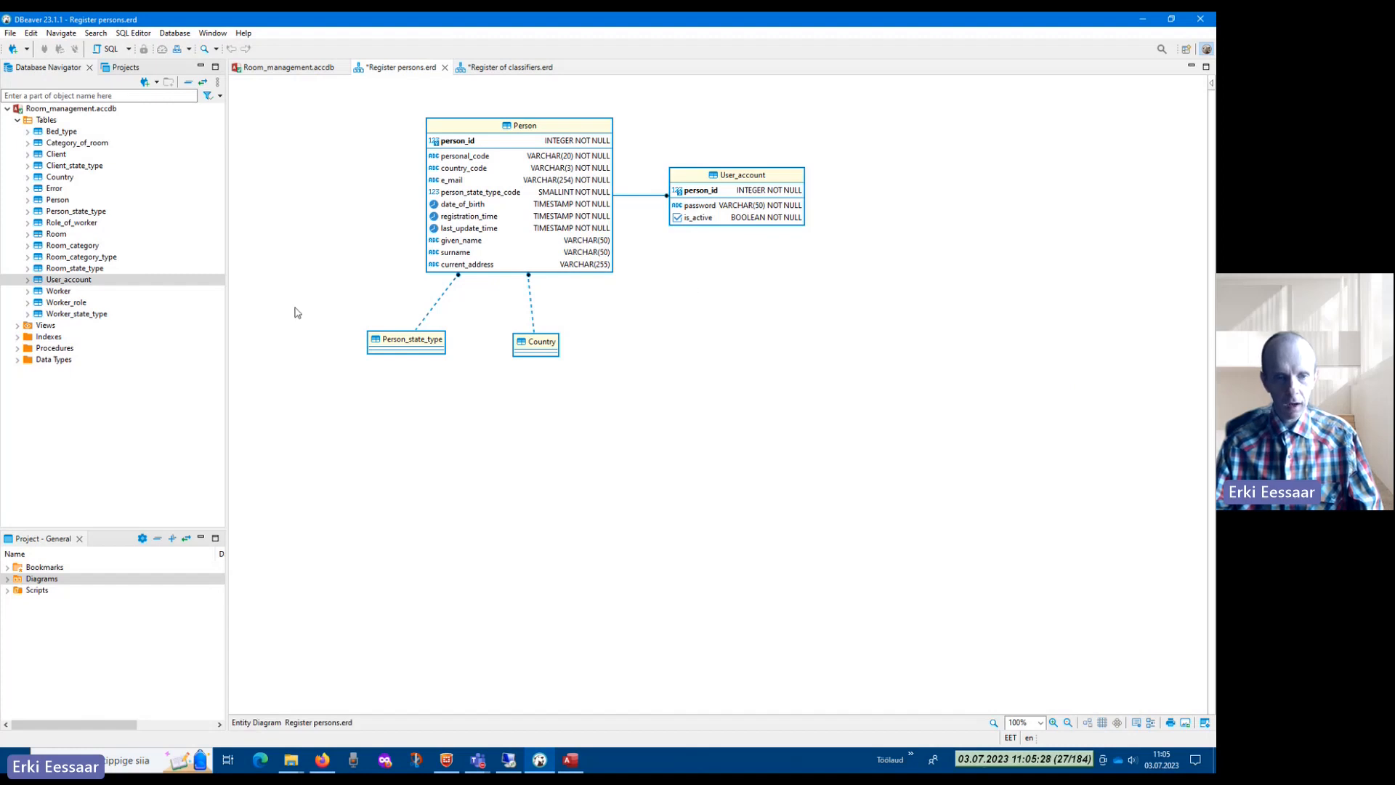
Review the Register persons and Register of classifiers diagrams by switching between them
click(500, 71)
click(400, 70)
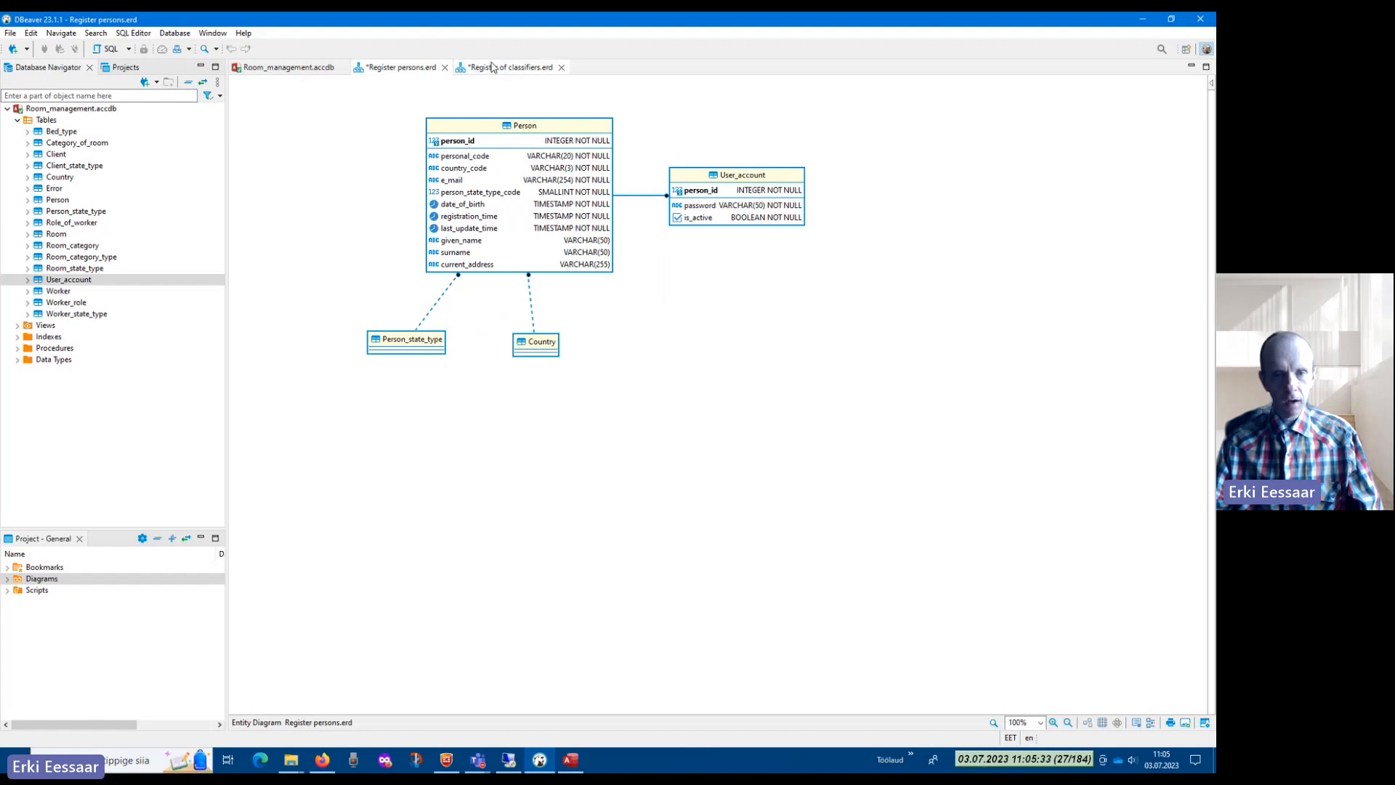
click(508, 67)
click(622, 458)
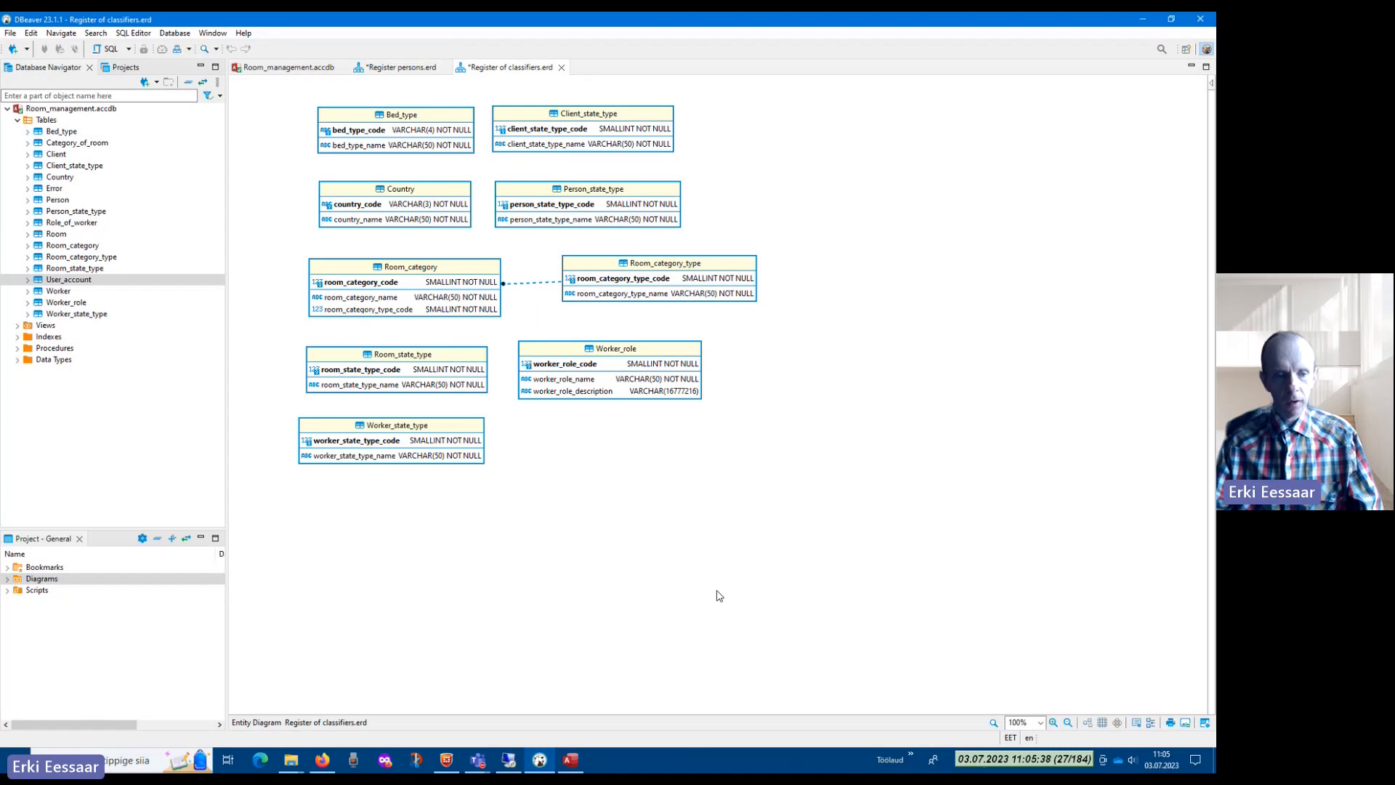
Create a new empty ER diagram named "Register of workers" in the project's diagrams
double_click(42, 579)
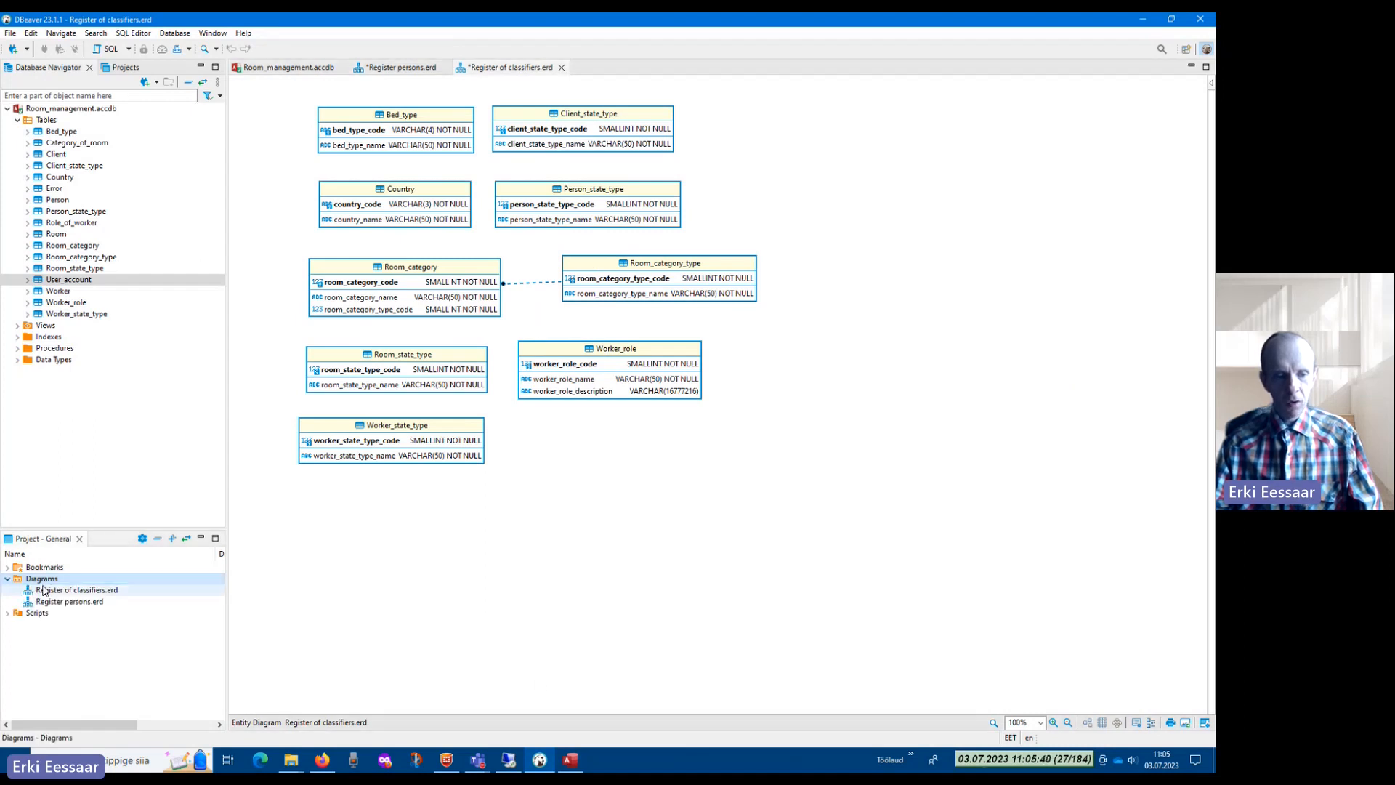
right_click(46, 581)
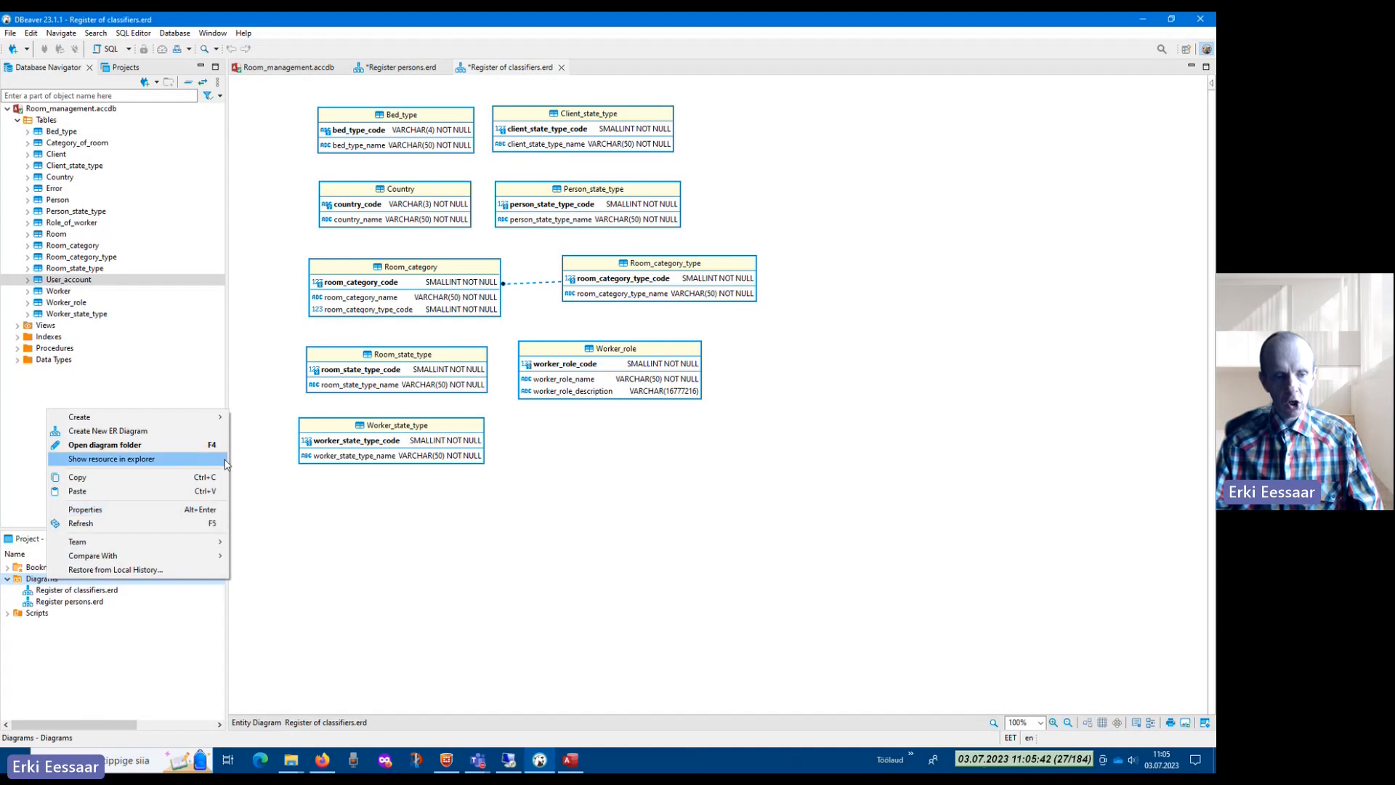
click(172, 435)
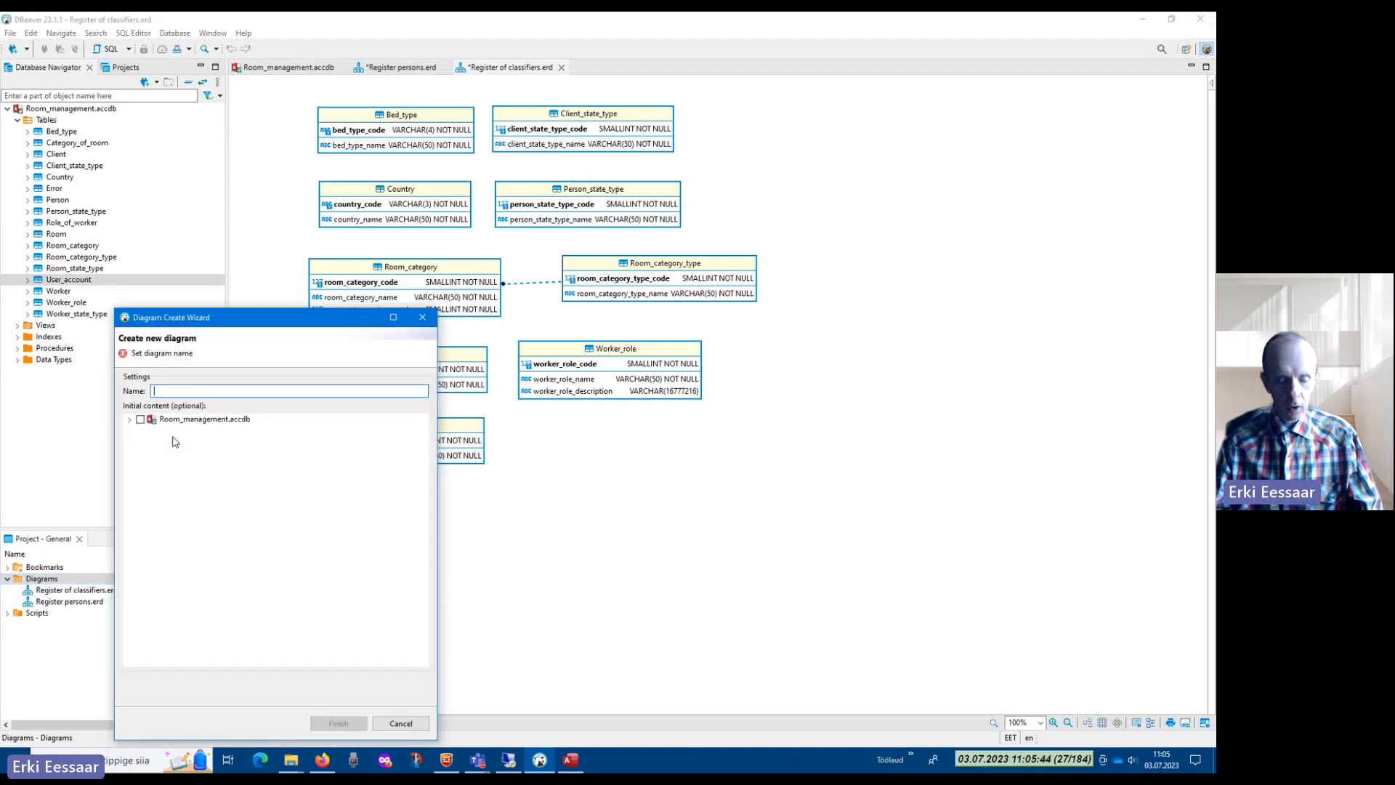
text(Registe)
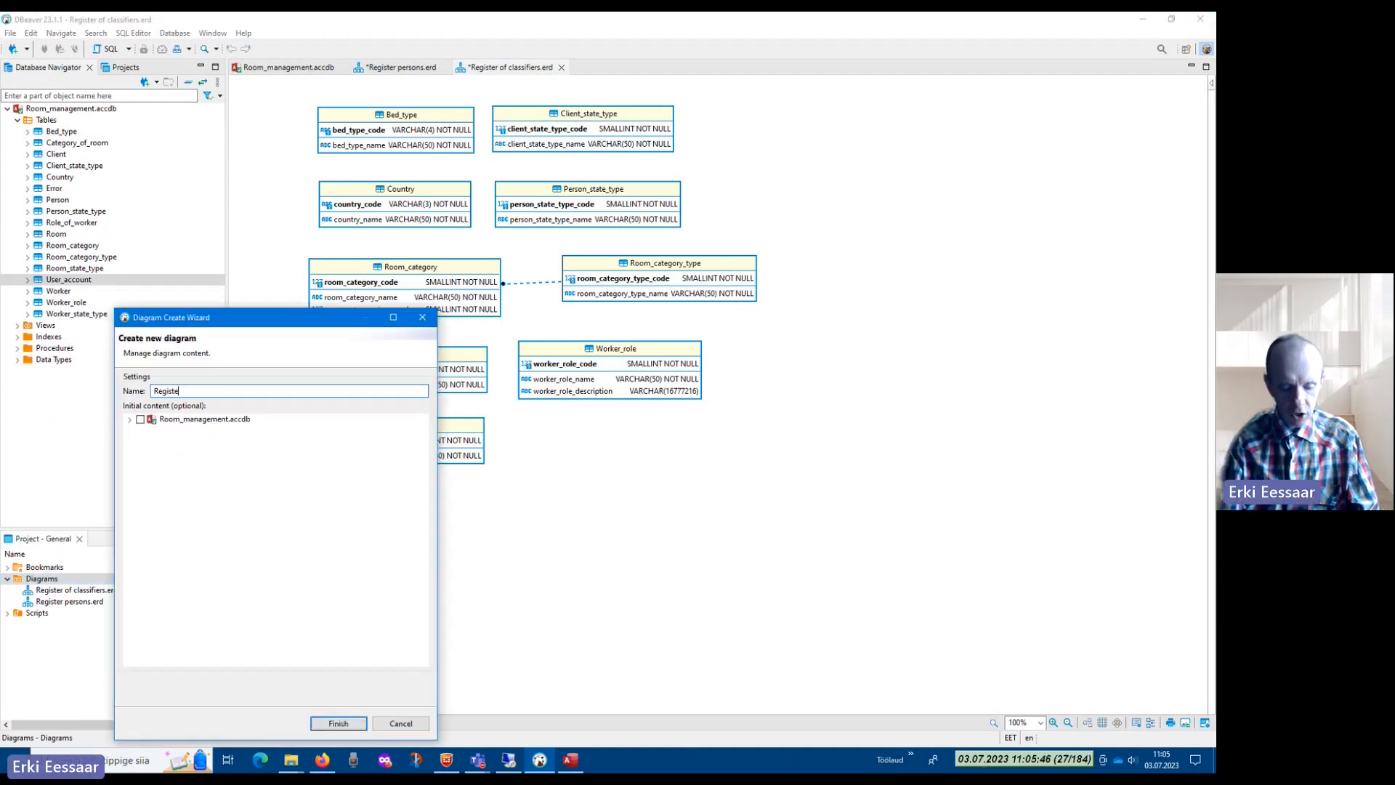
text(r of worker)
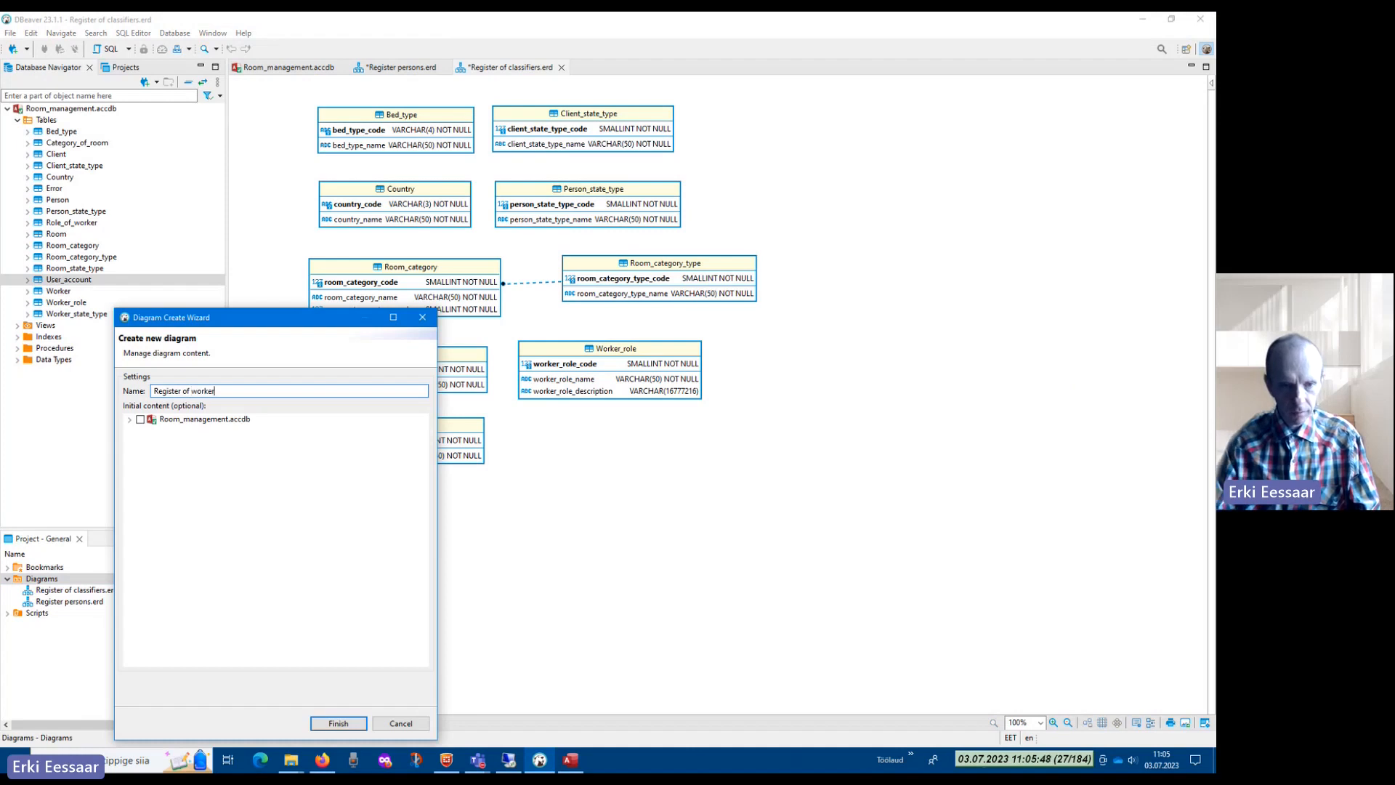
text(s)
click(338, 723)
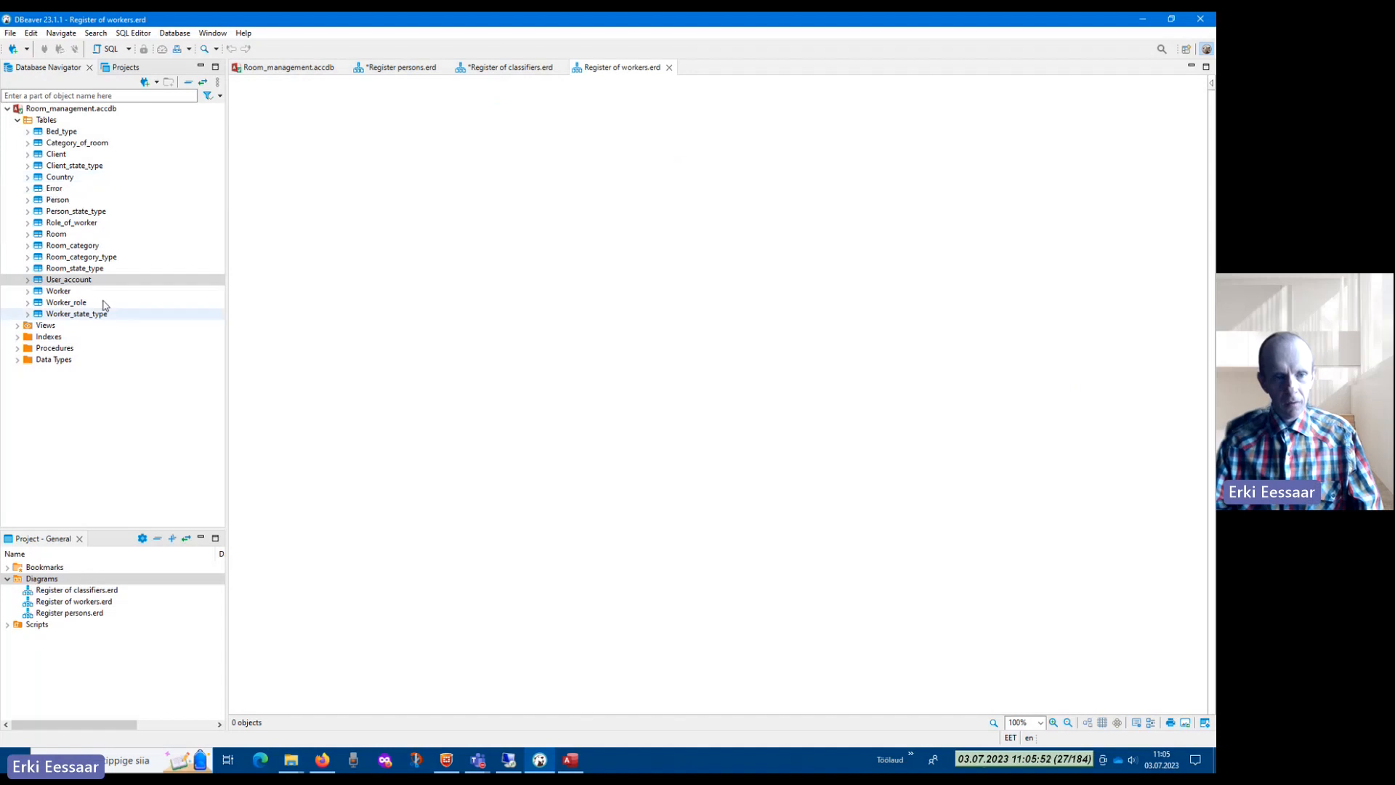
Add Worker to the Register of workers diagram, with Role_of_worker at its lower left and Worker_role to the right of Role_of_worker
drag(58, 291, 539, 223)
click(512, 508)
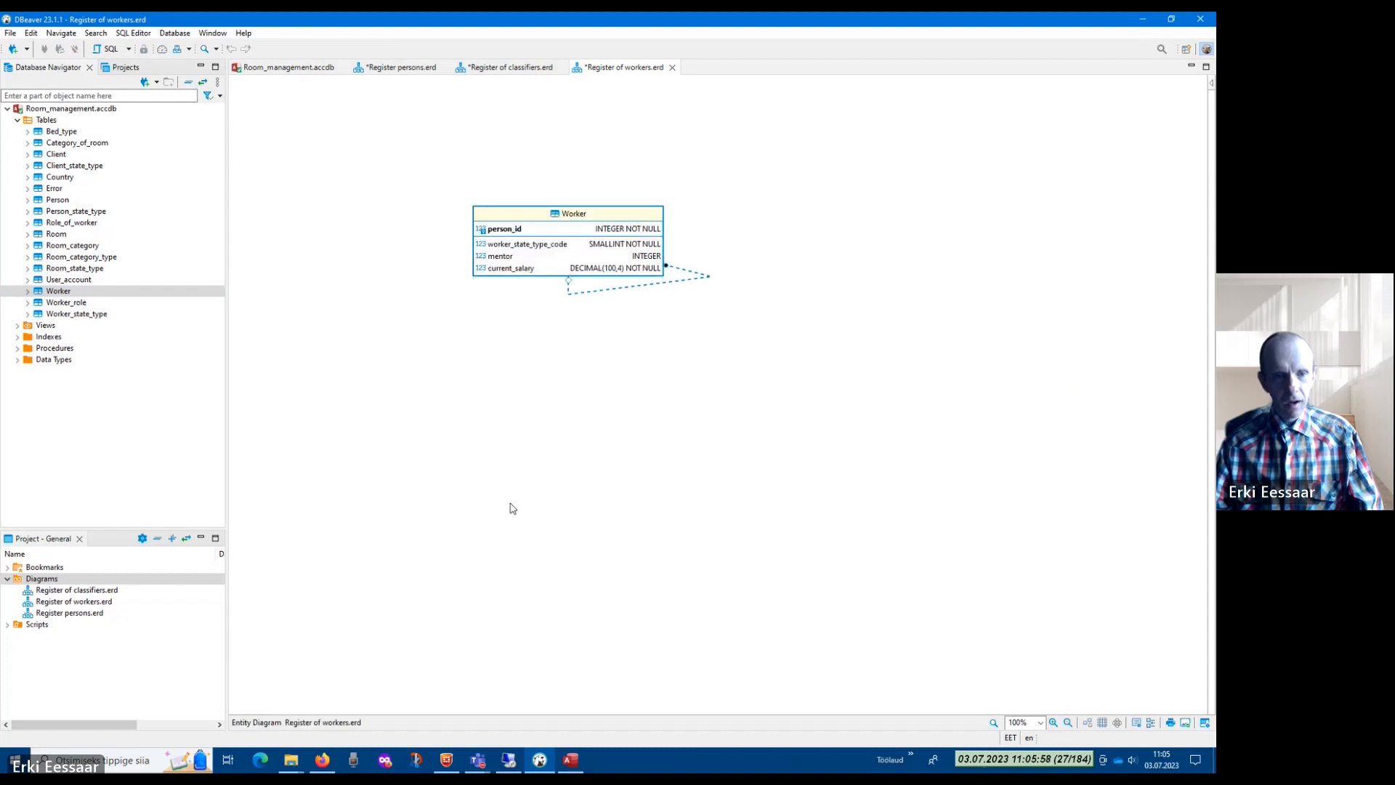
drag(71, 223, 433, 353)
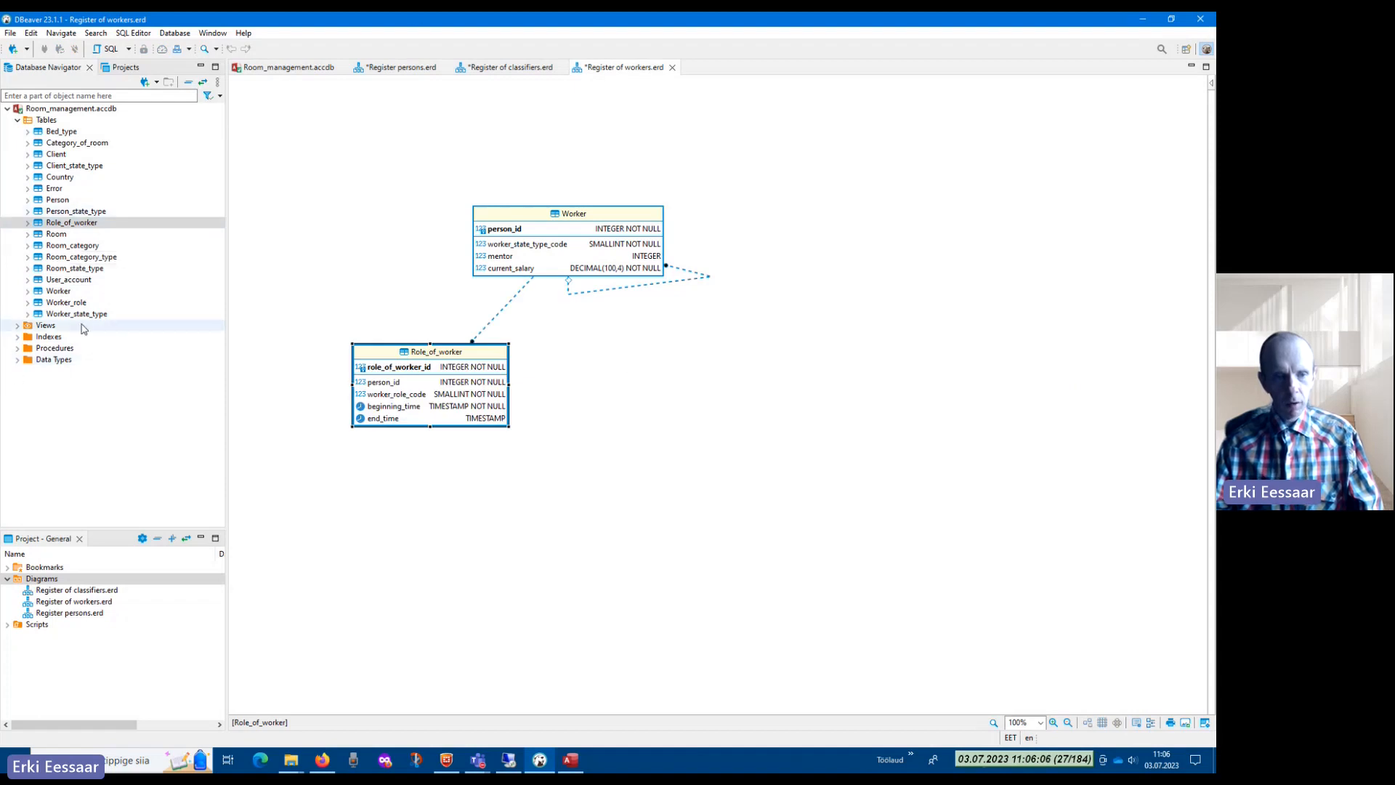
click(65, 302)
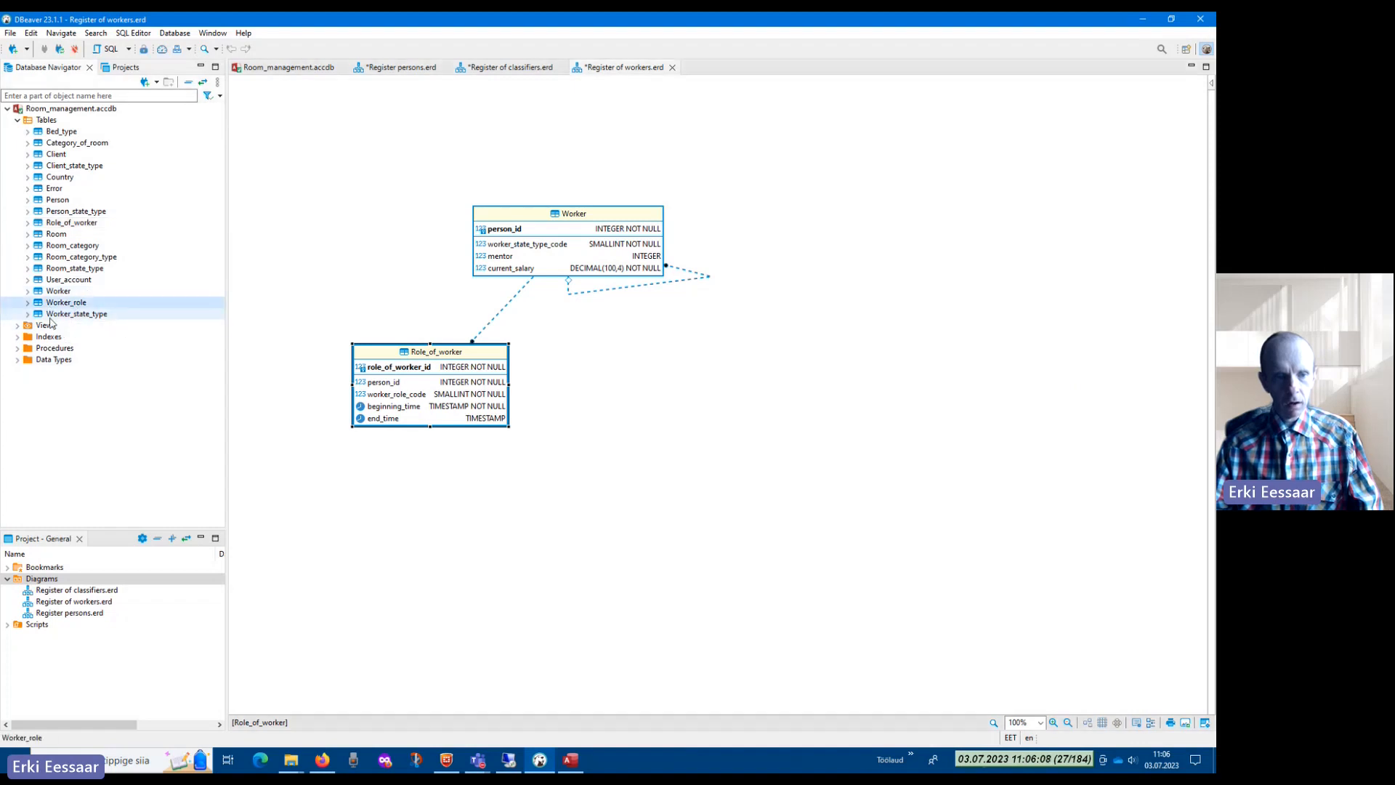
drag(54, 306, 665, 412)
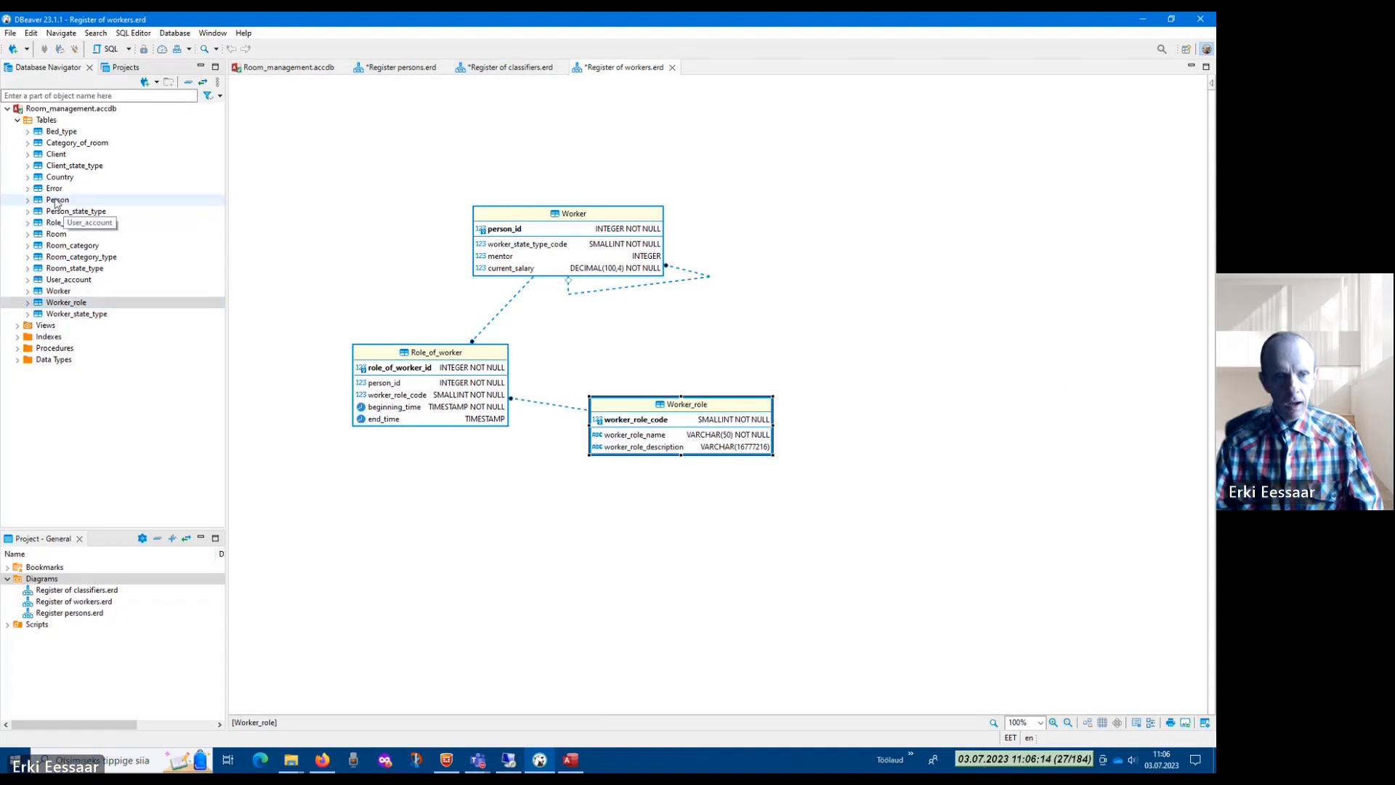
Add the Person table to the diagram's upper left and move Worker clear of it, to its lower right
drag(54, 200, 344, 115)
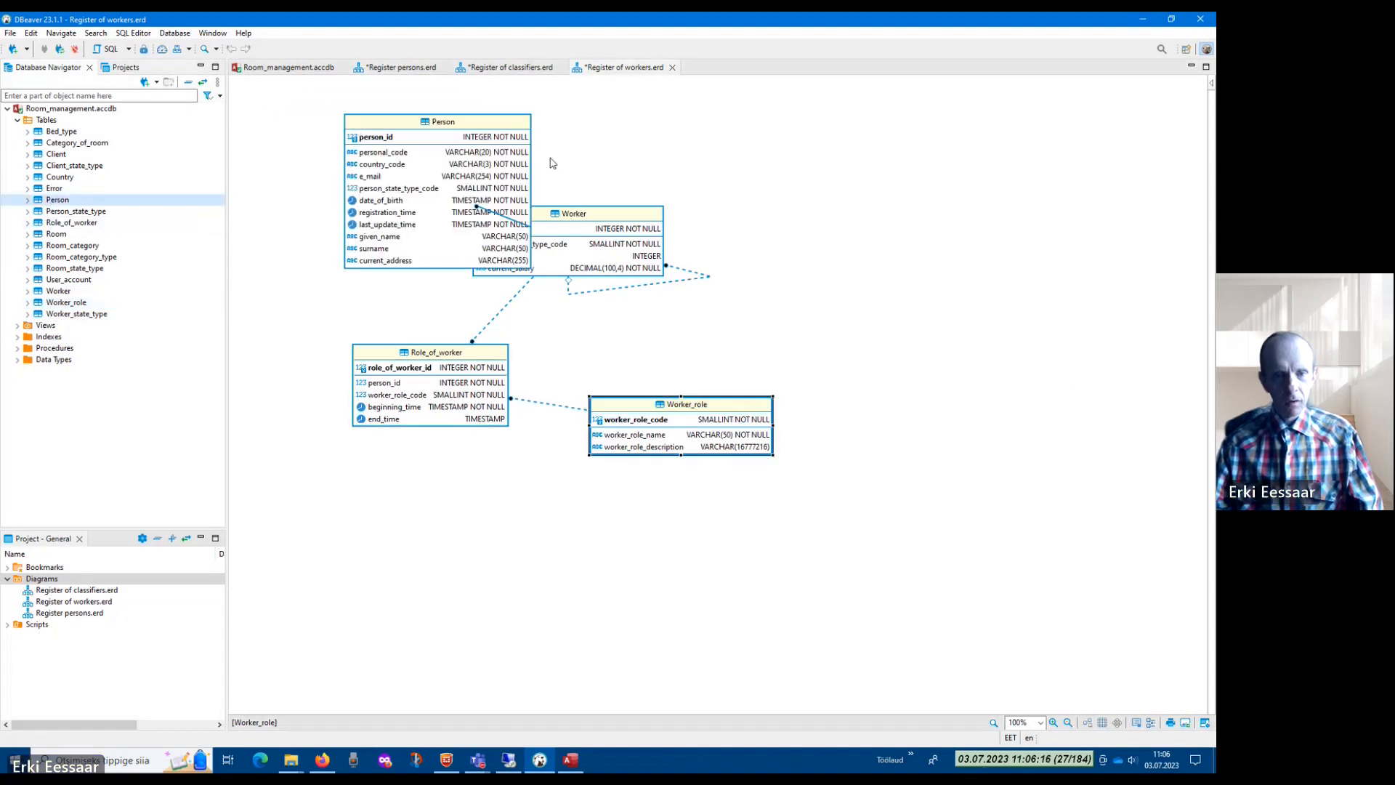
drag(616, 218, 744, 294)
drag(441, 133, 386, 117)
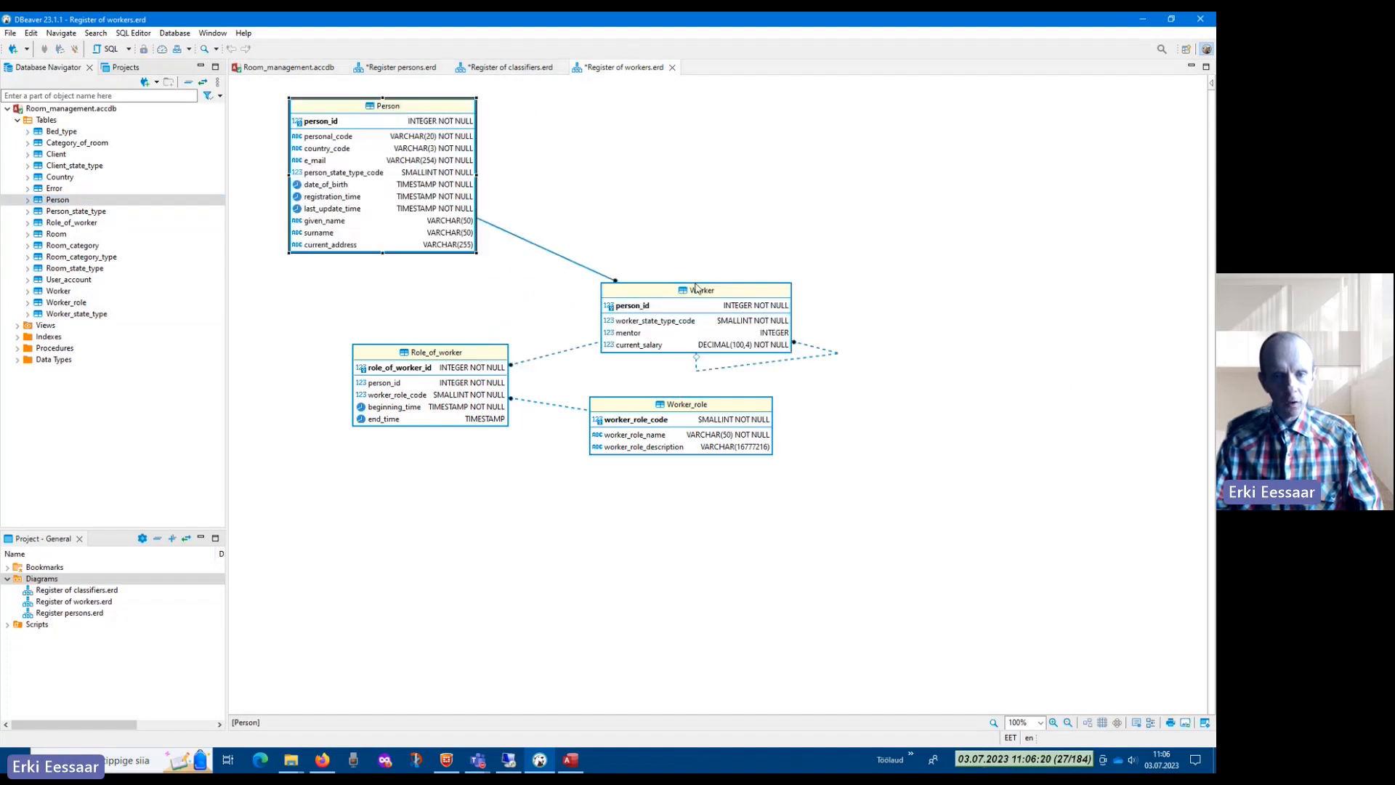
drag(696, 288, 642, 219)
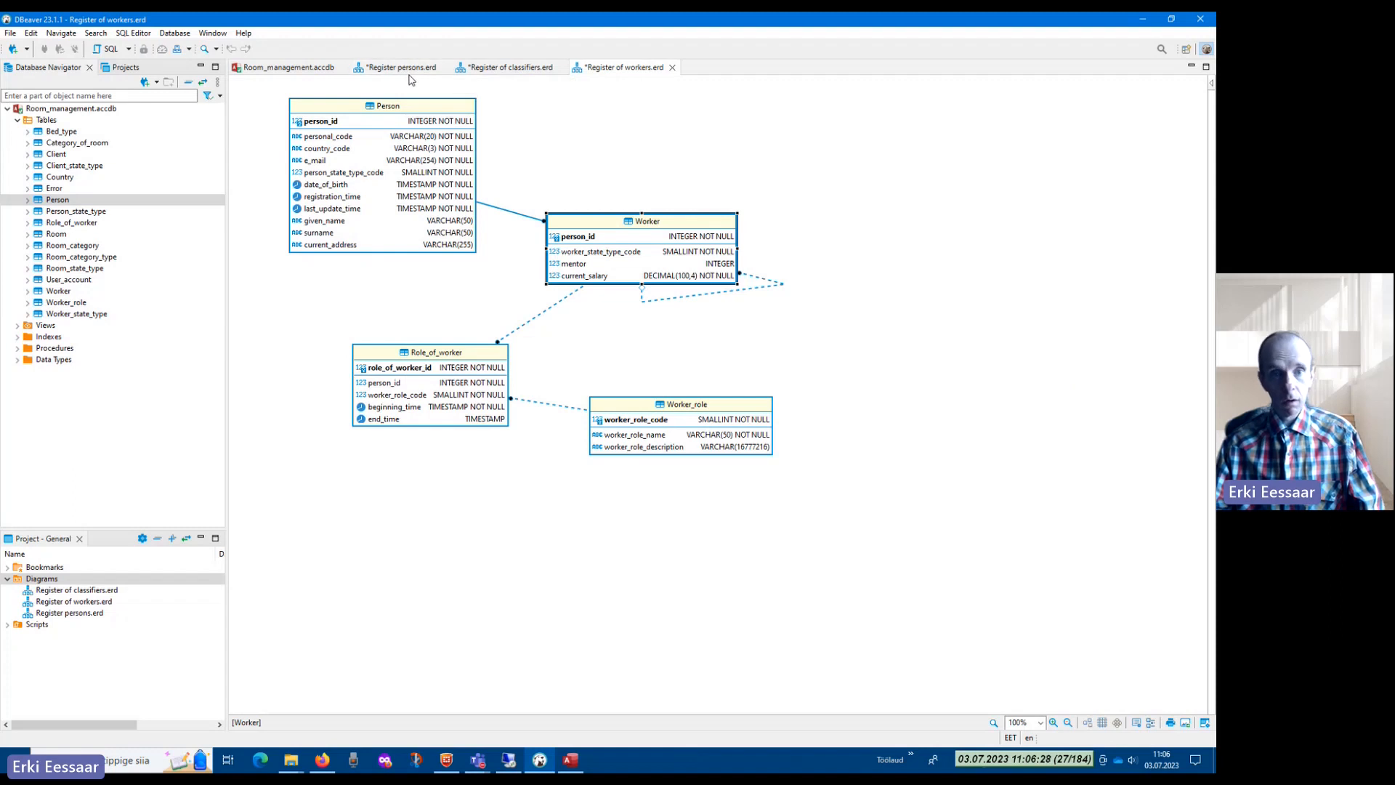
Set the shown attributes to None for the Person entity only and place it just above and left of Worker
right_click(424, 110)
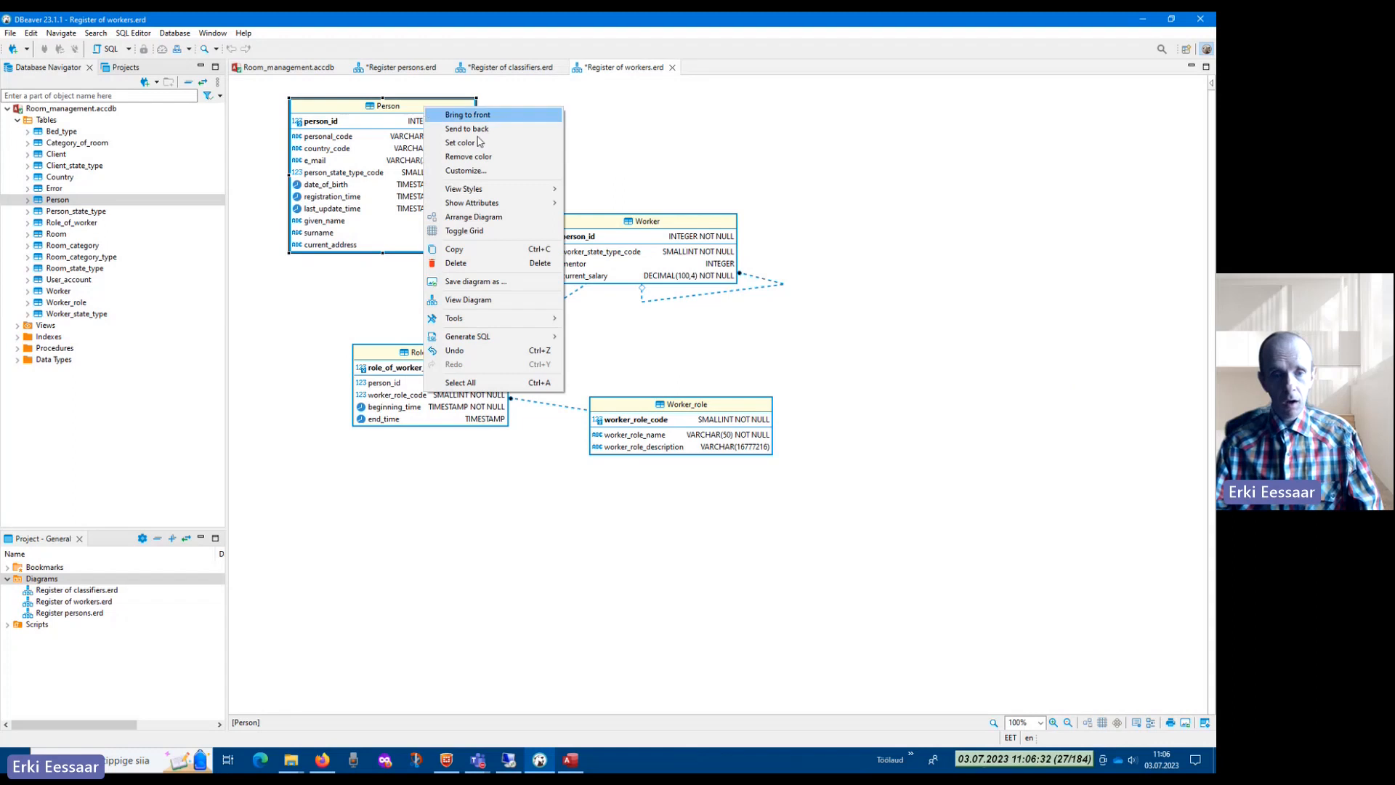
mouse_move(508, 203)
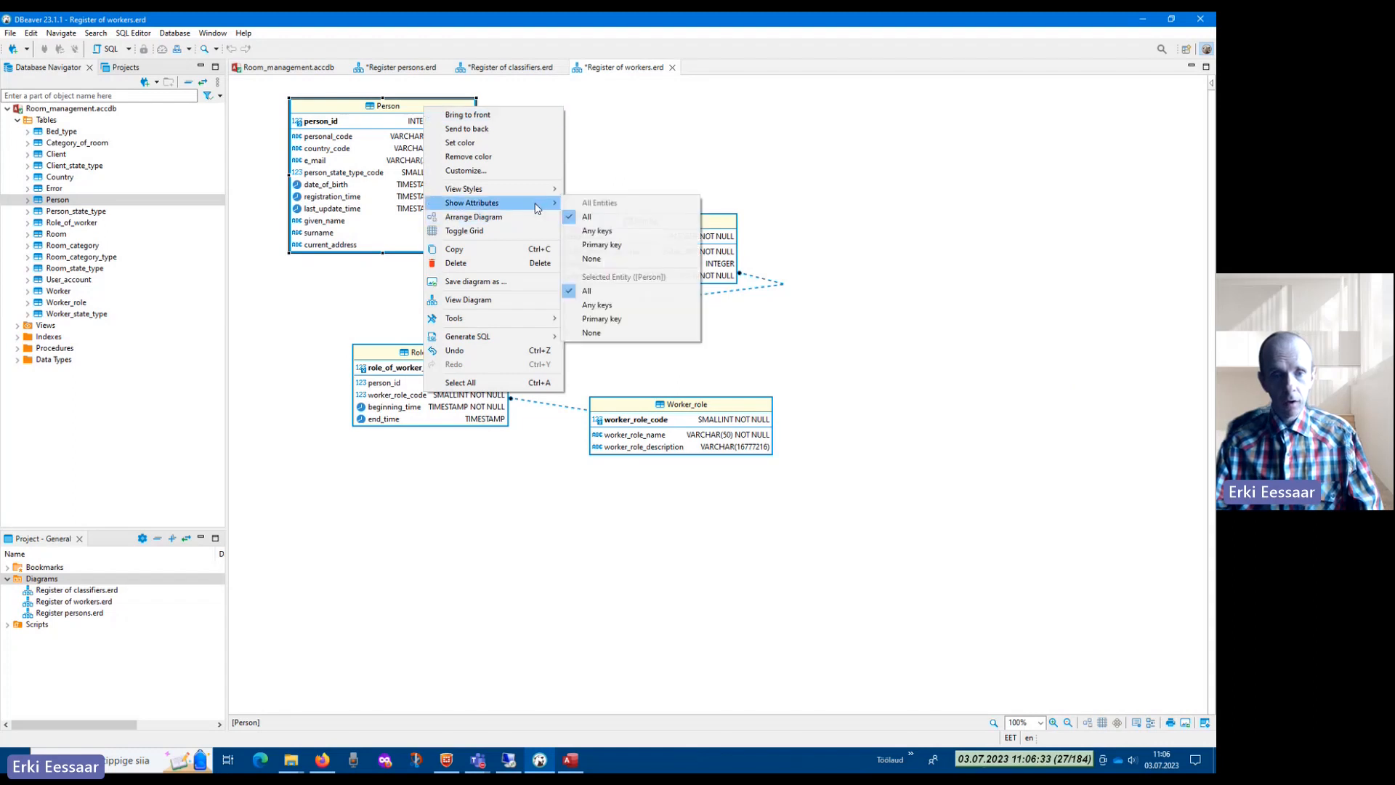
click(619, 332)
drag(302, 107, 462, 160)
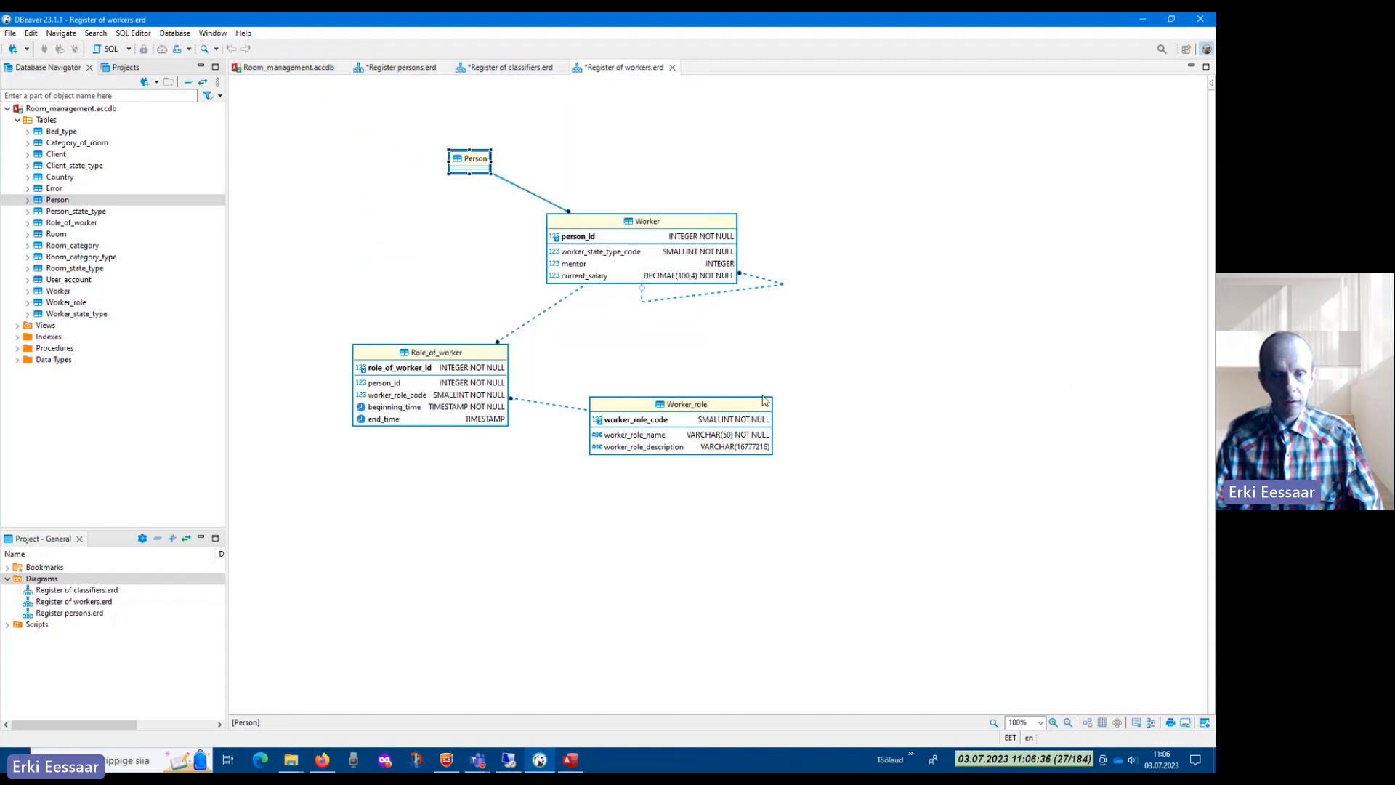
Set the shown attributes to None for the Worker_role entity only and move it closer to Role_of_worker
right_click(651, 400)
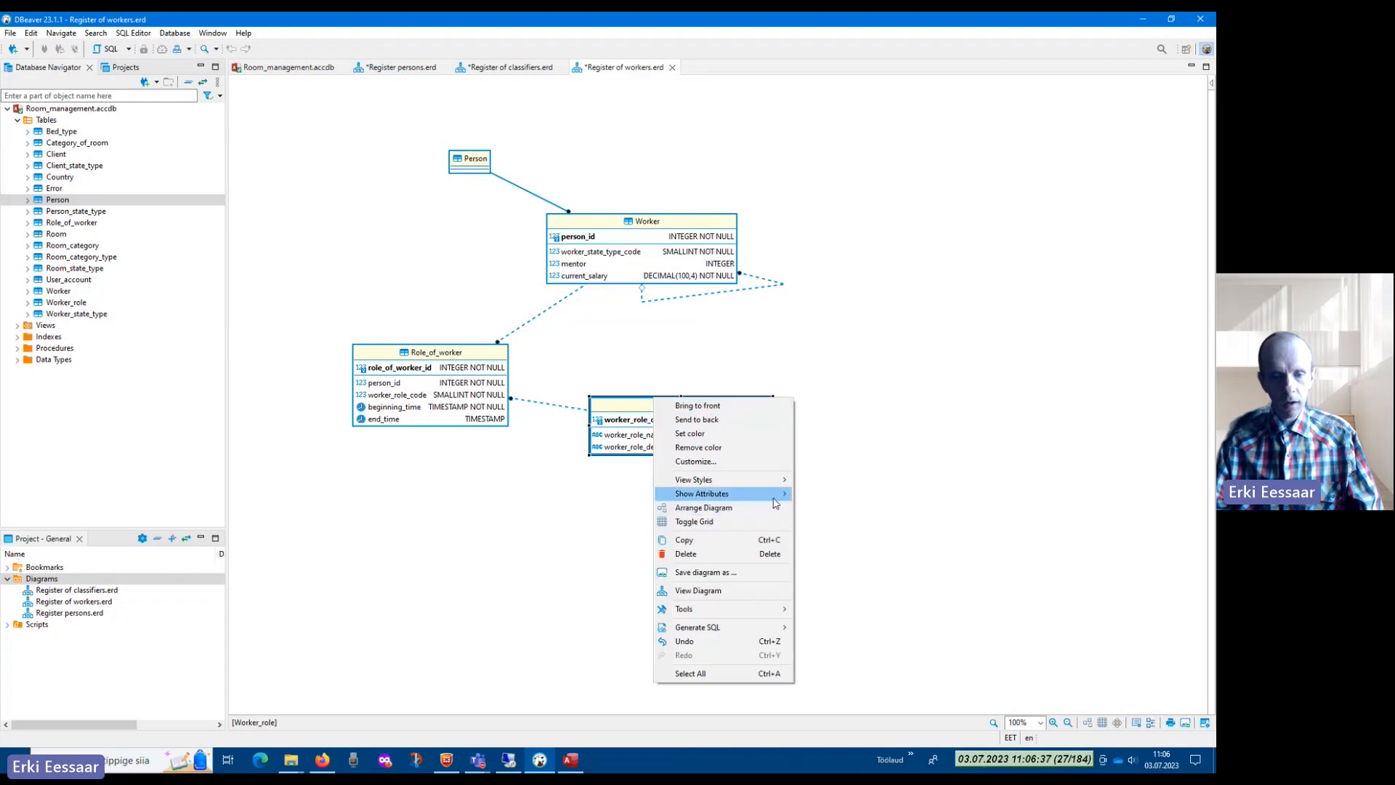
mouse_move(726, 493)
click(871, 623)
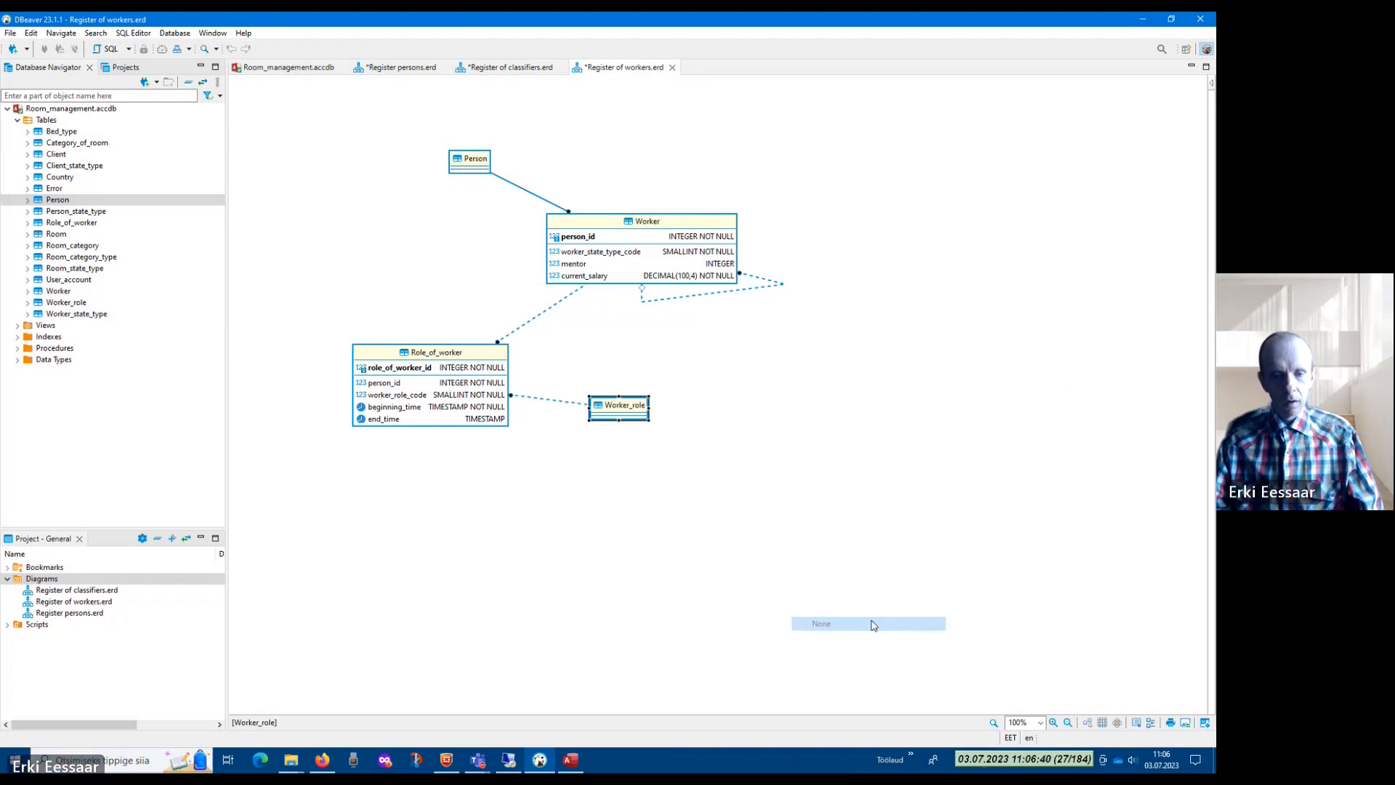
drag(633, 411, 608, 394)
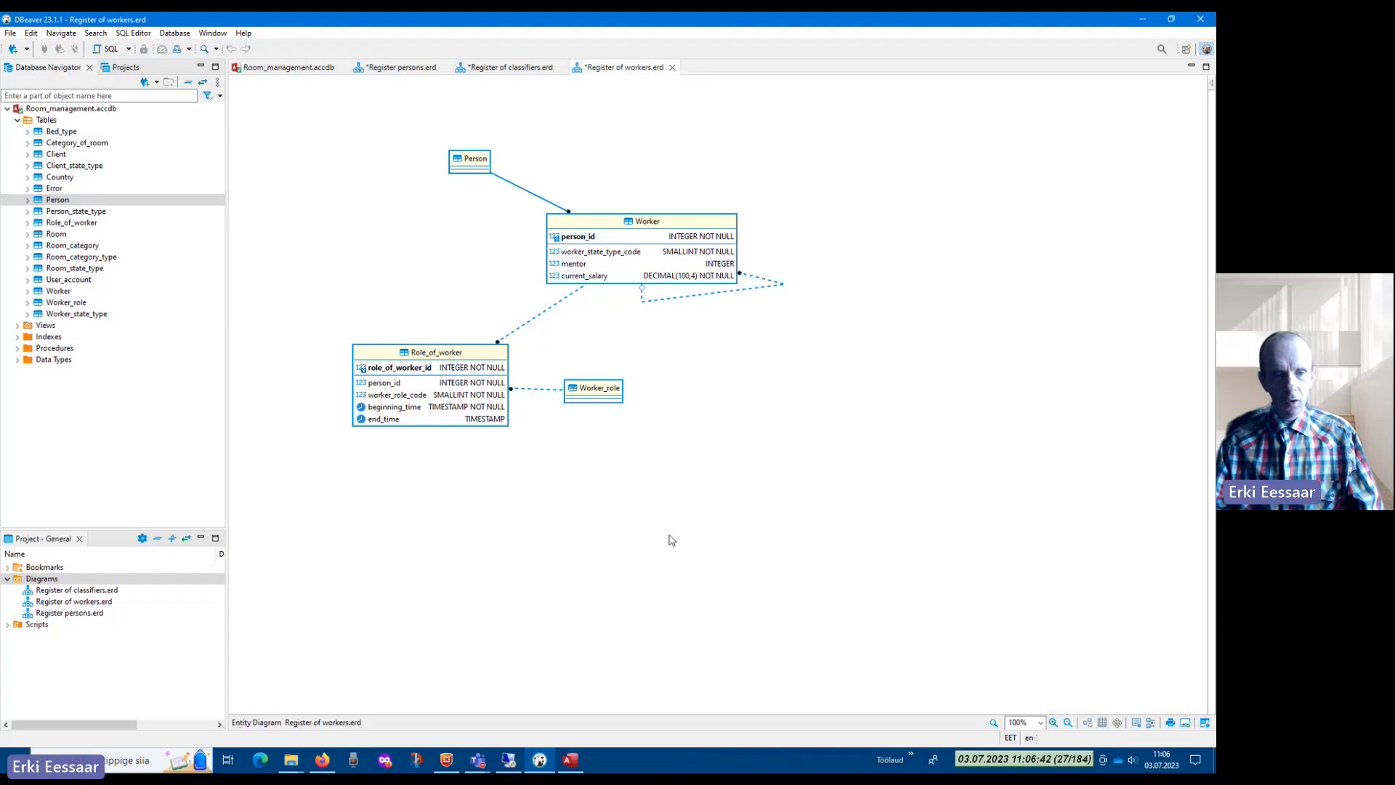
Create a new, initially empty ER diagram named Register of clients in the Diagrams folder
right_click(56, 580)
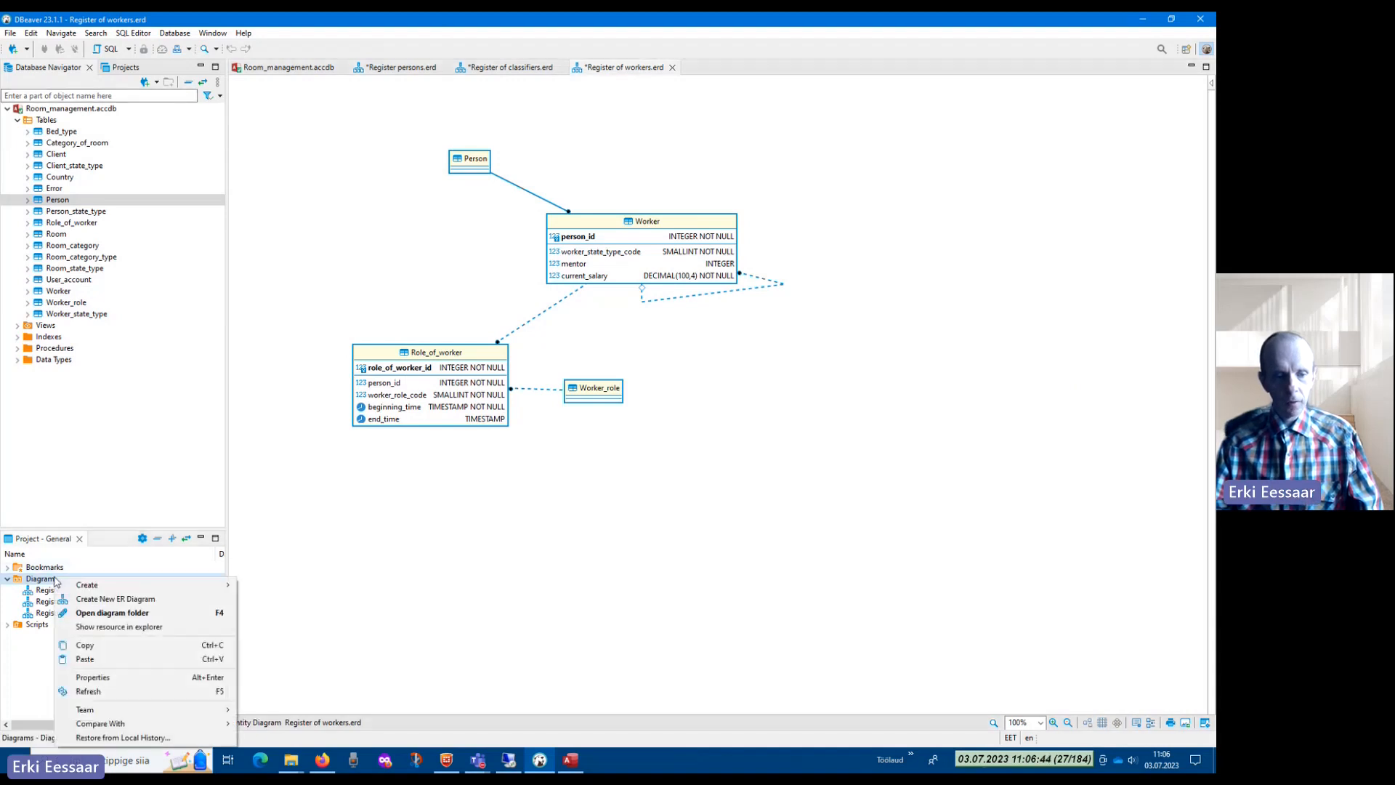
click(115, 598)
text(Register of clients)
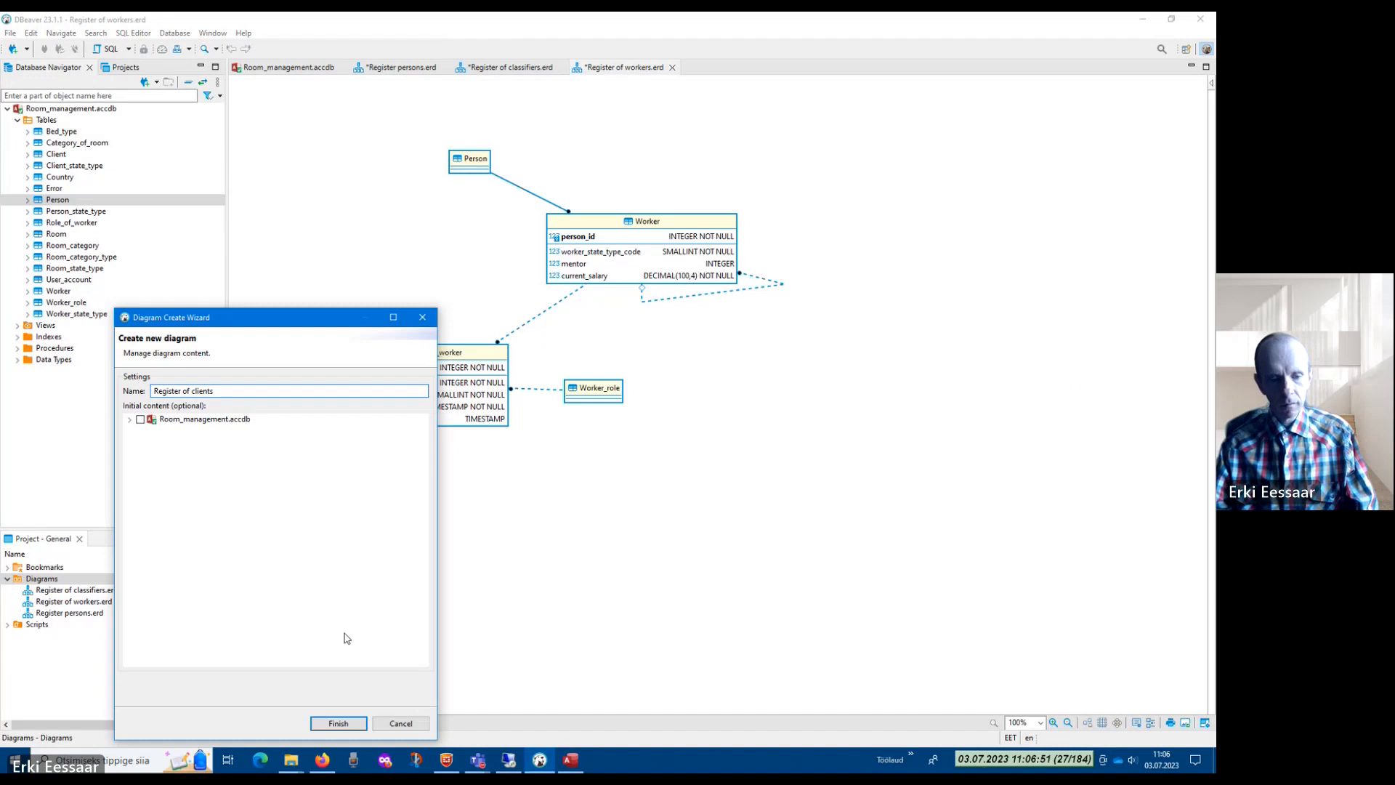
click(339, 723)
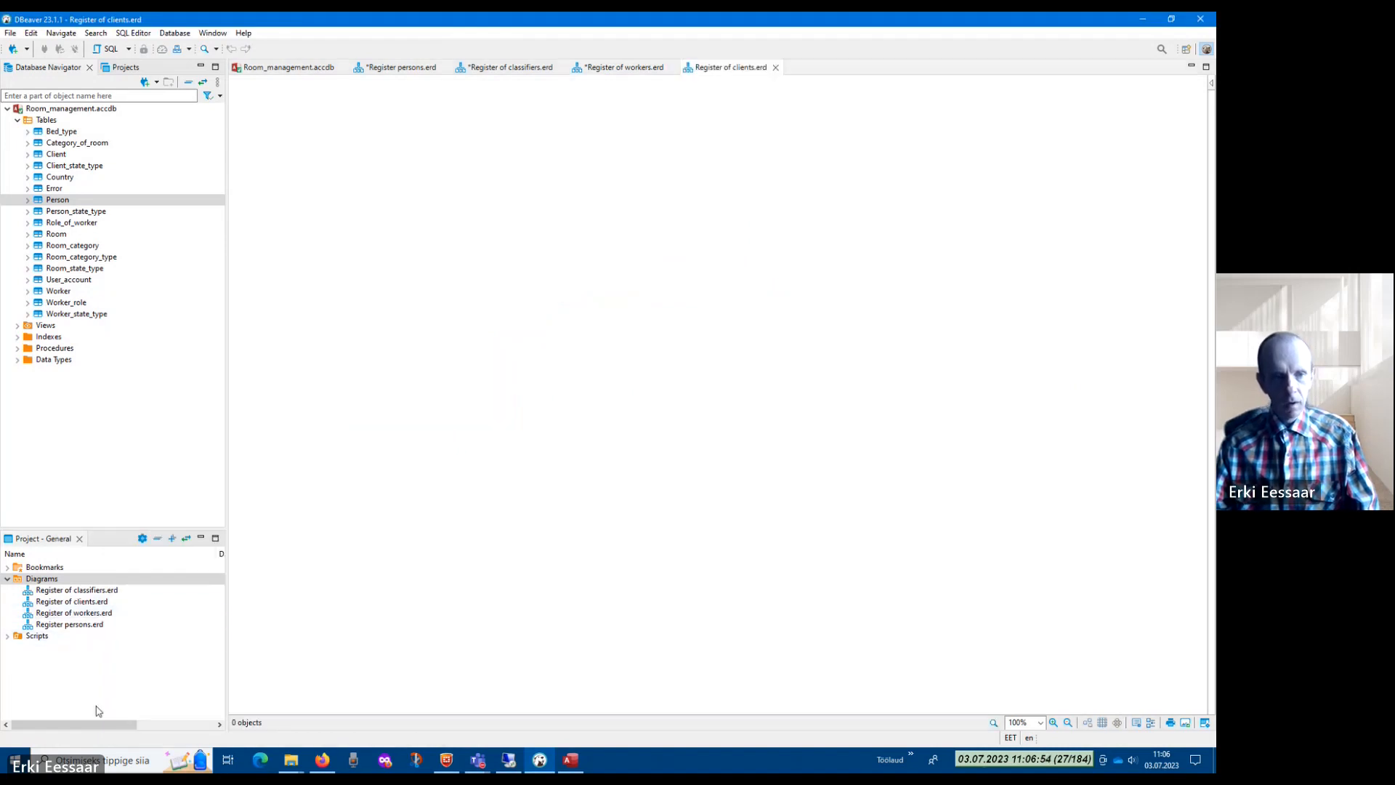
Add the Client and Person tables to the Register of clients diagram, with Client moved below Person and slightly to its right
drag(59, 159, 489, 219)
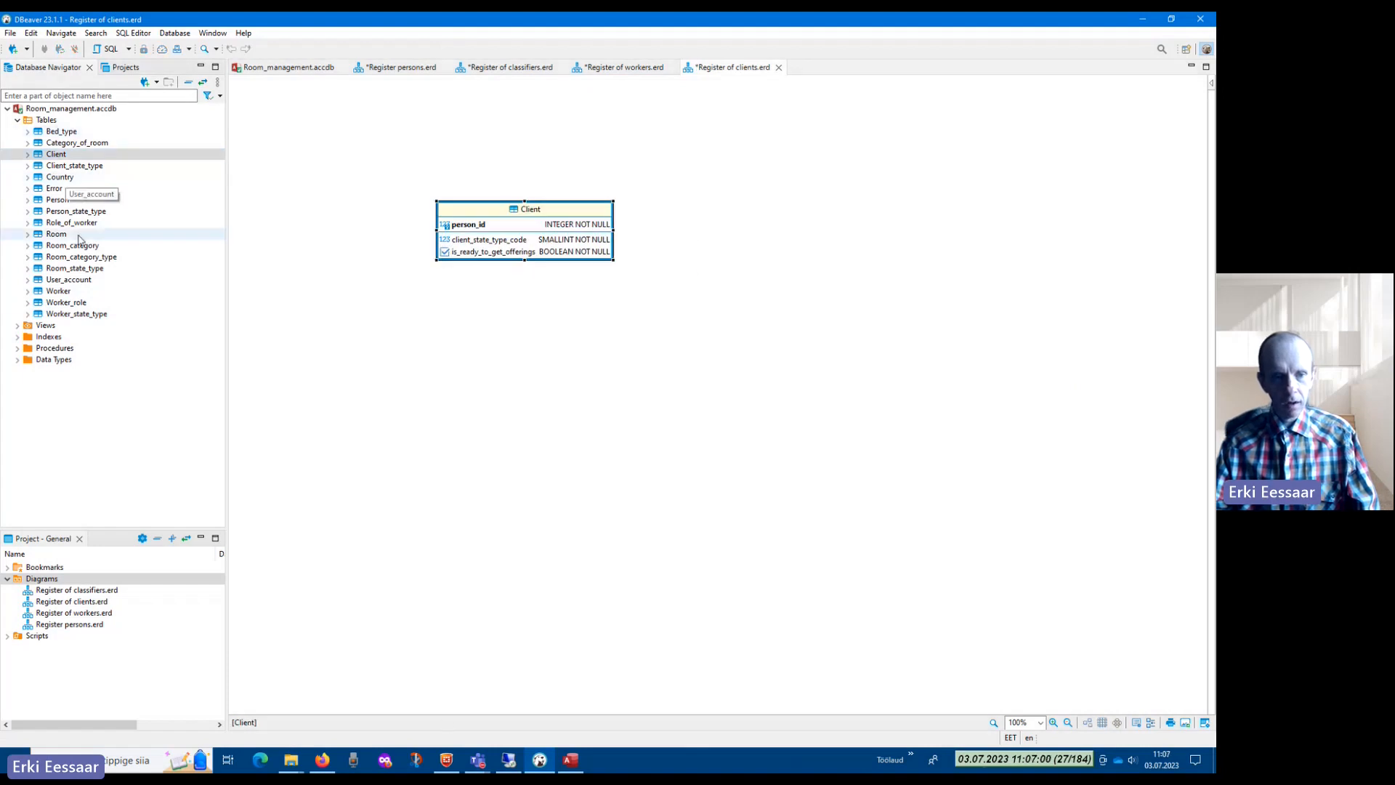
drag(58, 200, 353, 112)
drag(579, 219, 606, 361)
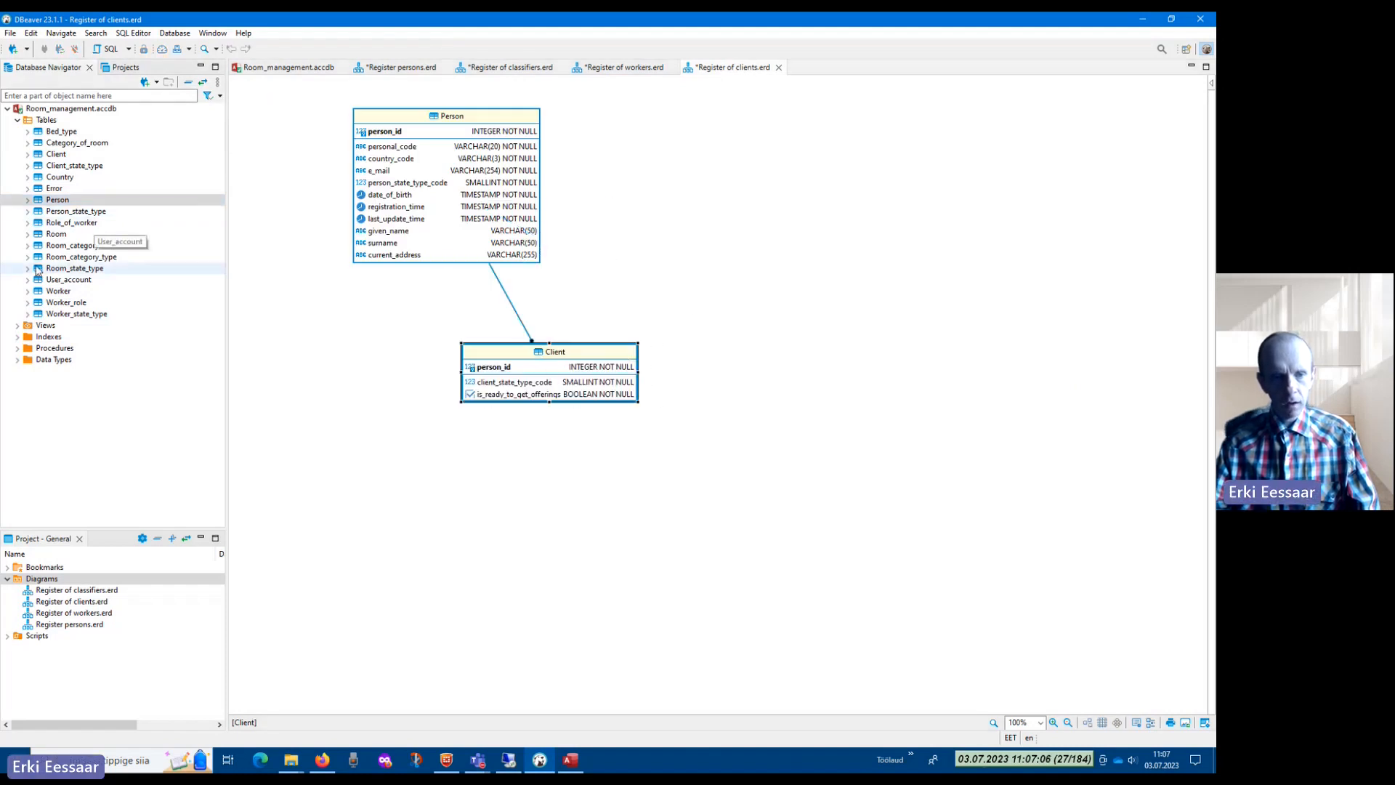
Add Client_state_type to the right of Client and shift Person right so it sits above Client
drag(74, 165, 802, 353)
drag(526, 208, 590, 218)
click(756, 248)
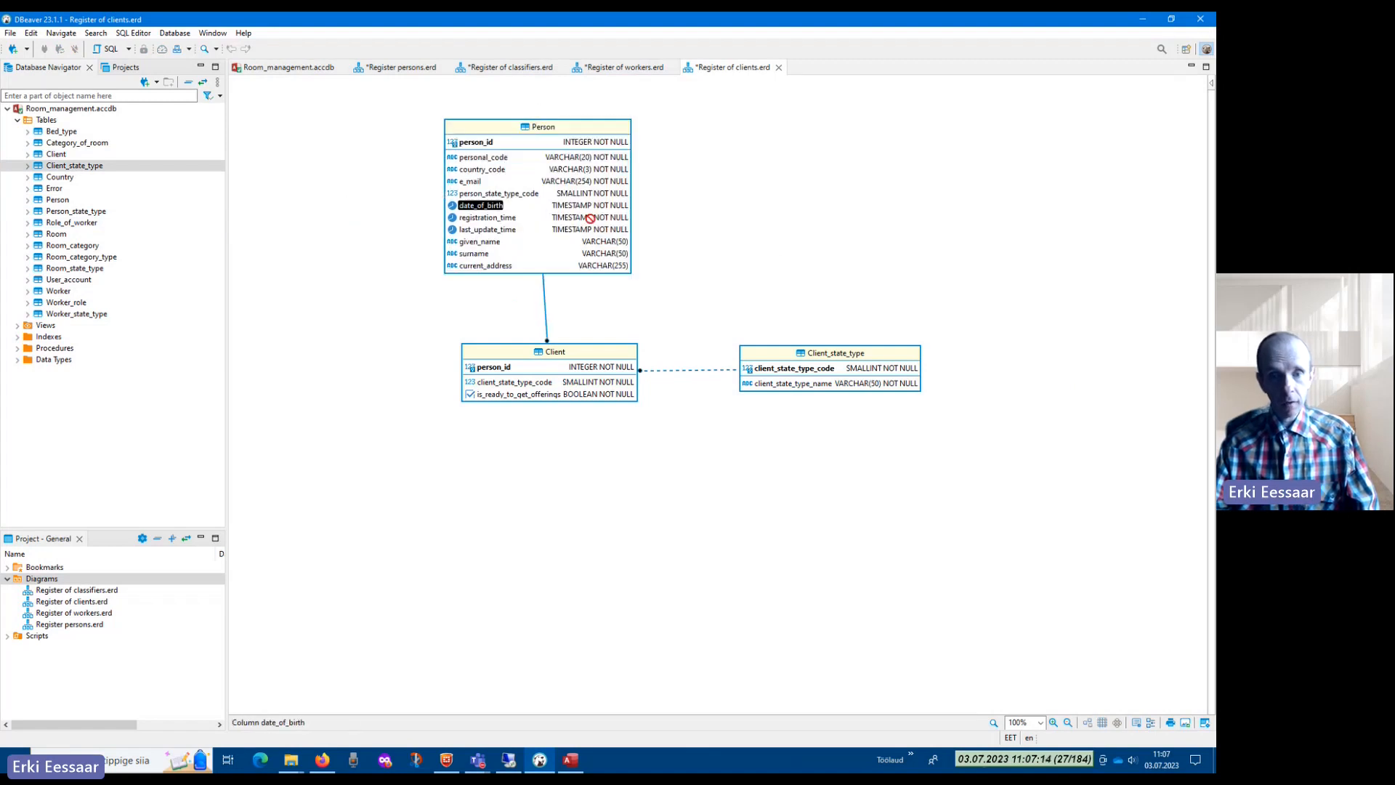
drag(543, 135, 555, 135)
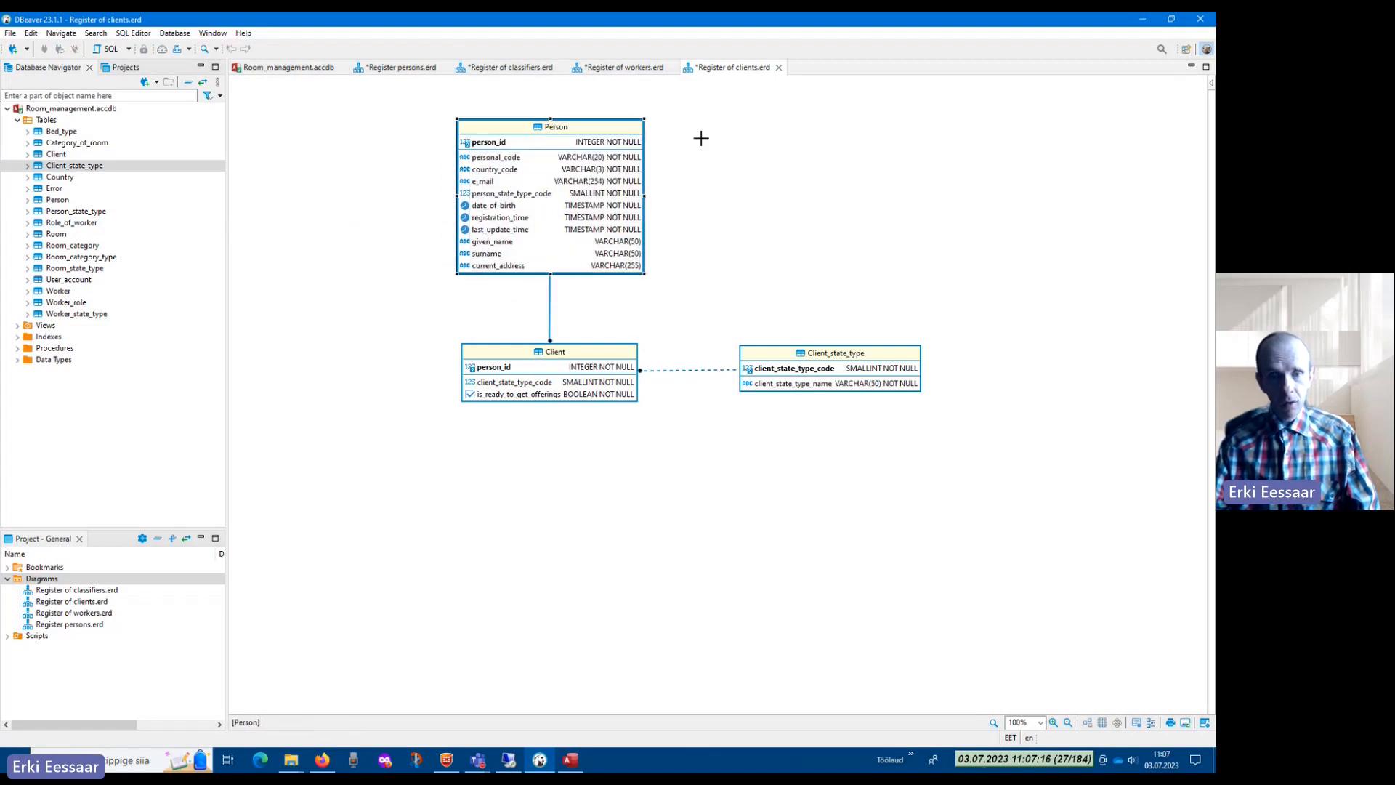
click(701, 136)
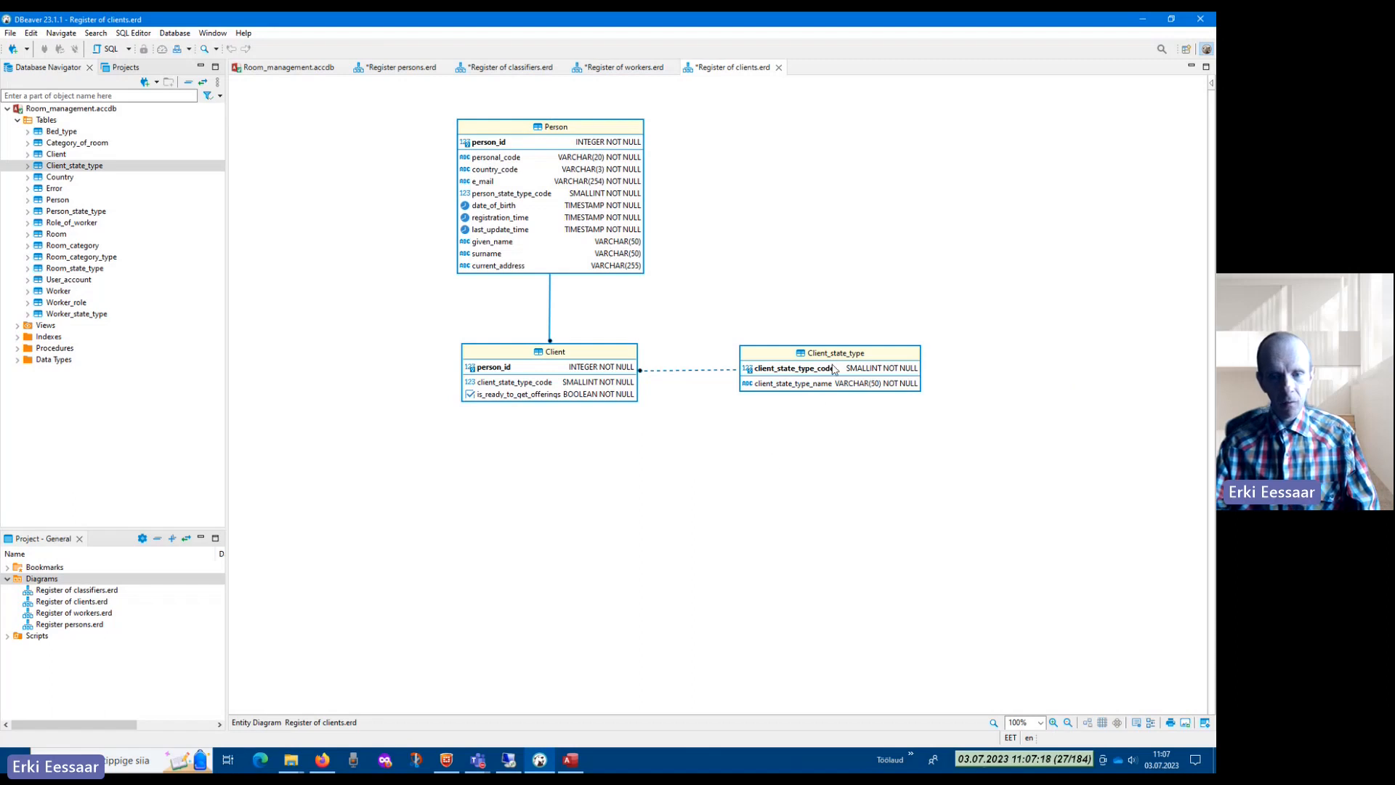
Set the shown attributes to None individually for the Person and Client_state_type entities, leaving Client's attributes shown
right_click(550, 122)
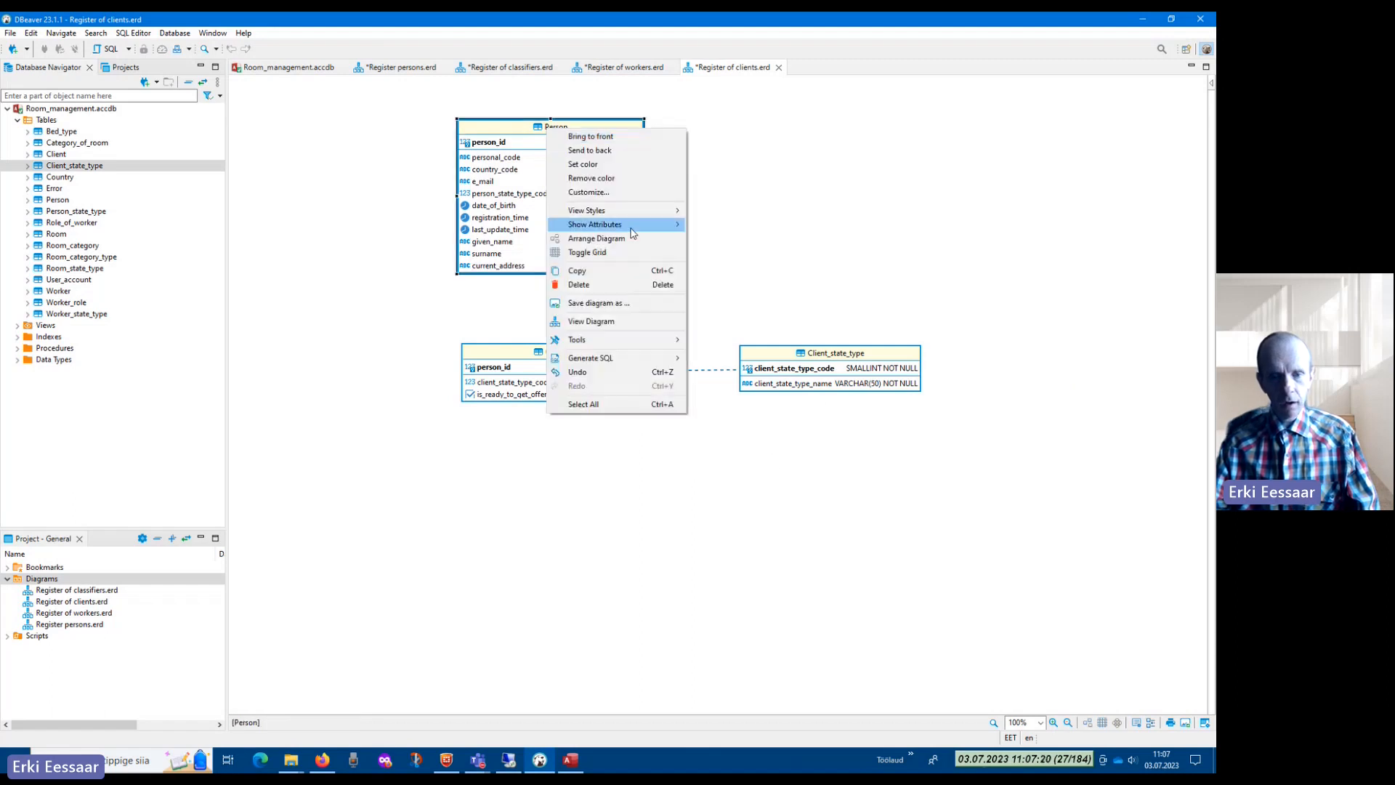
mouse_move(667, 229)
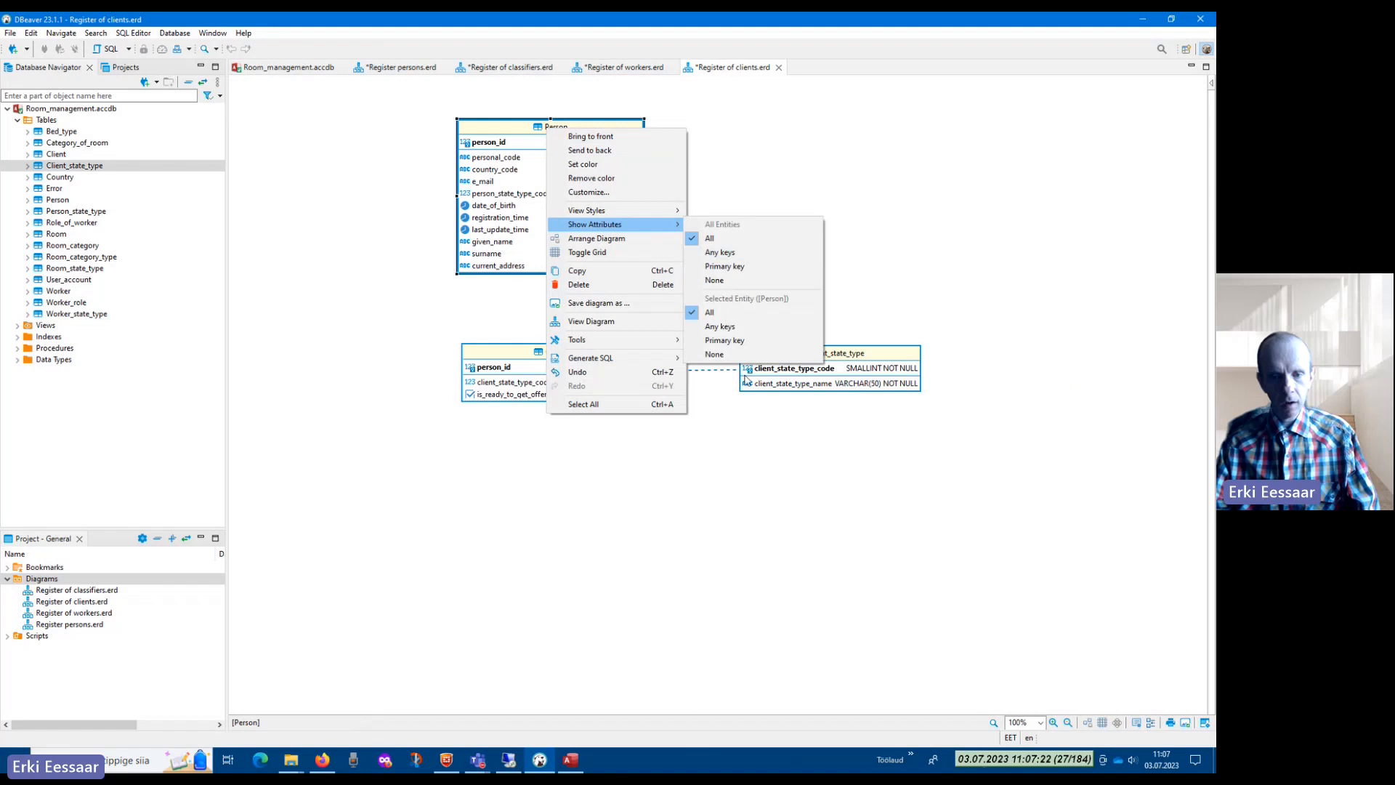
click(756, 358)
right_click(825, 358)
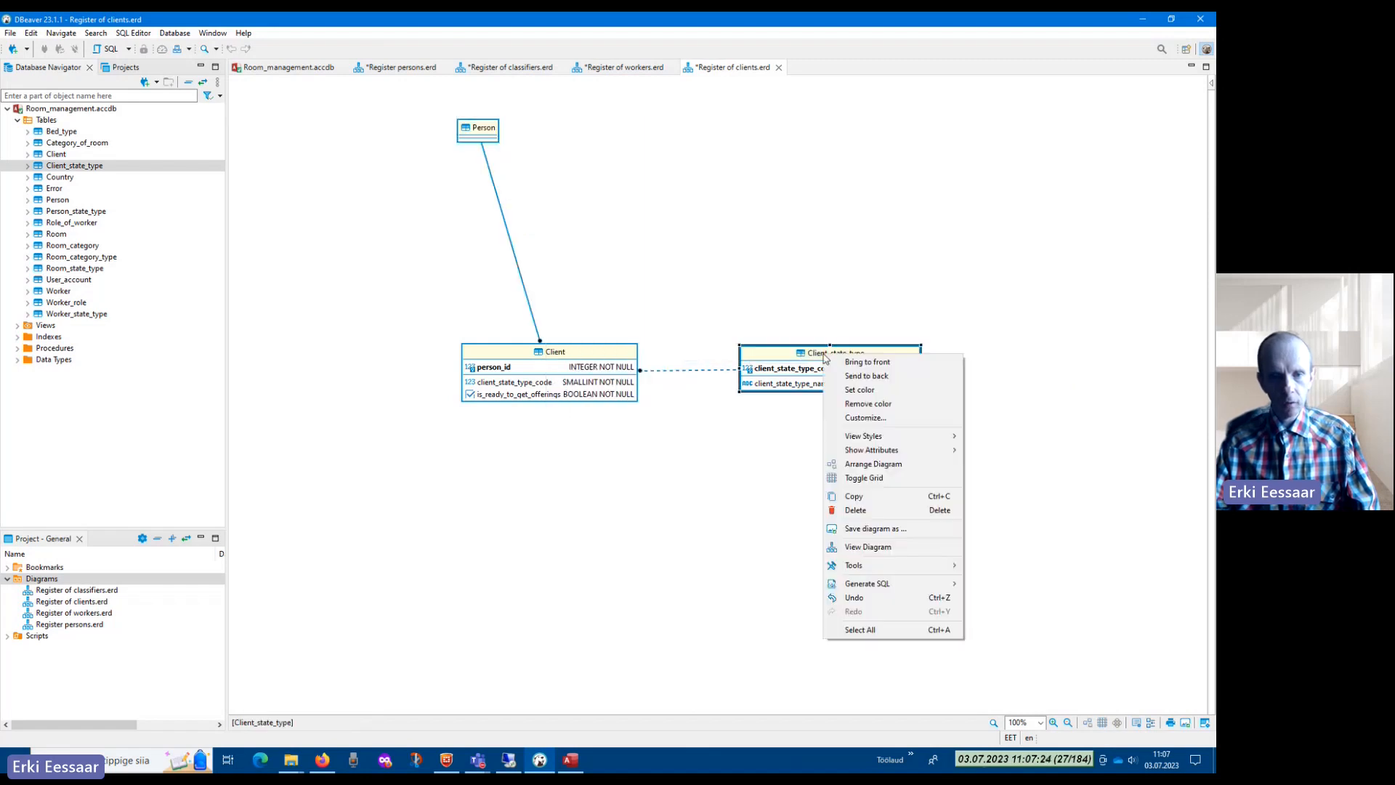
mouse_move(942, 452)
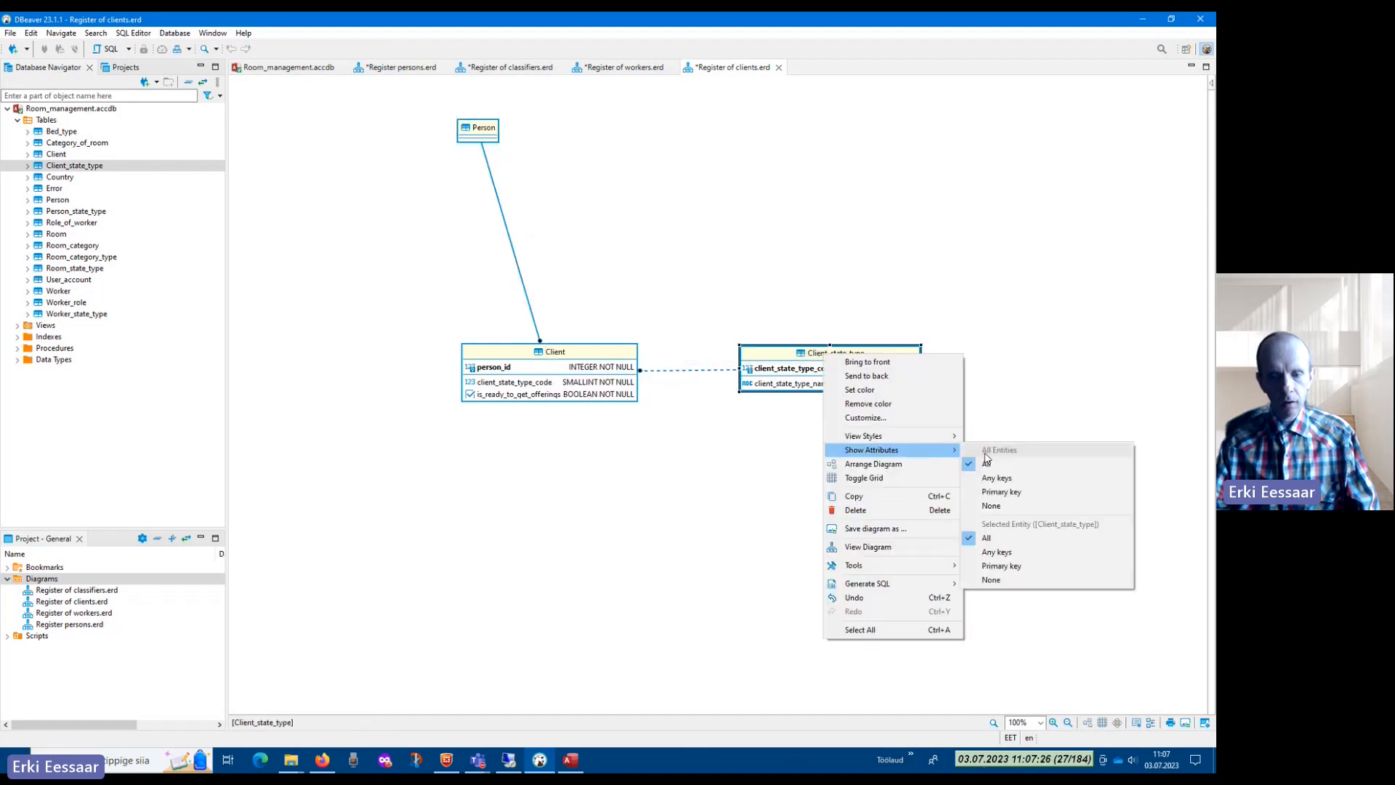
click(999, 581)
Move the collapsed Client_state_type closer to Client's right side and bring Person down closer above Client
drag(788, 354, 767, 377)
click(486, 130)
drag(486, 131, 547, 237)
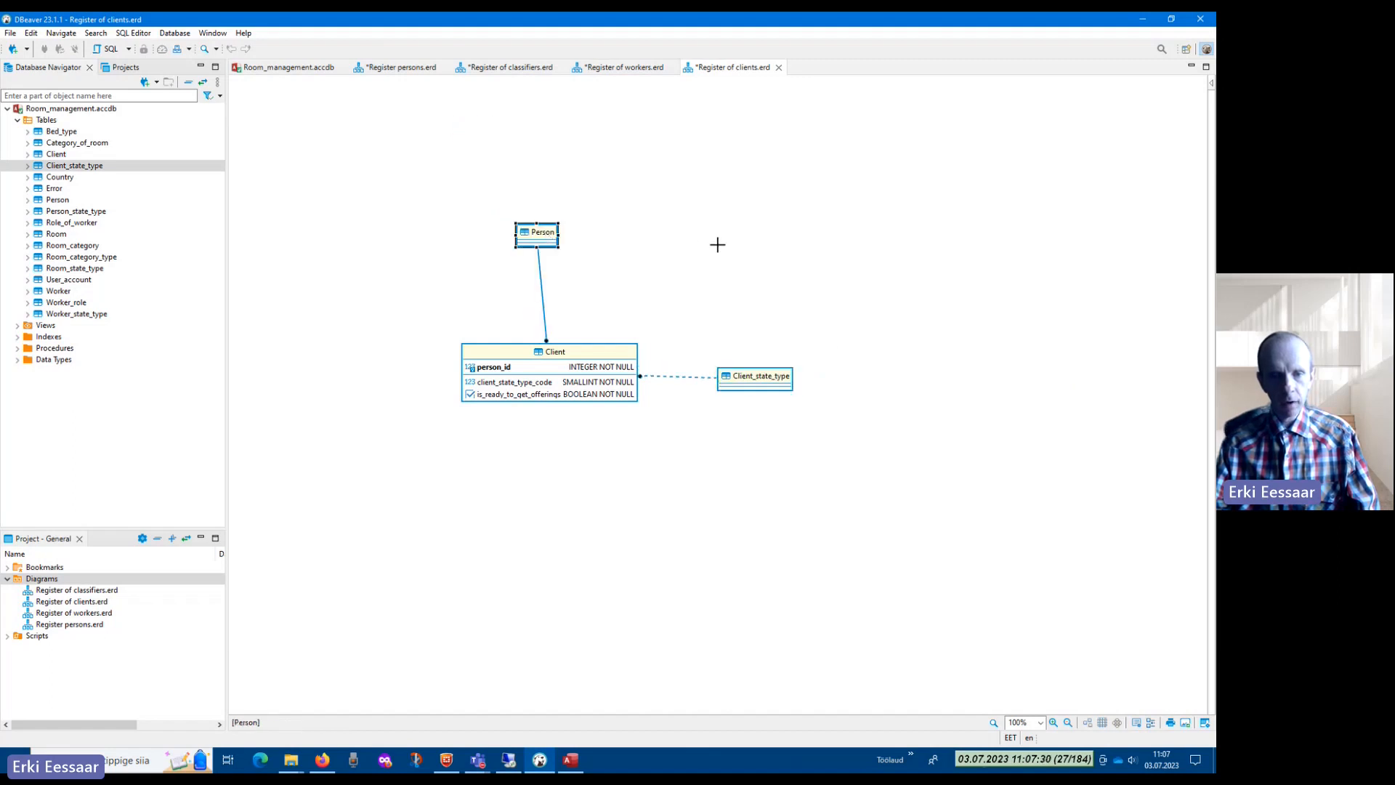
click(716, 243)
click(398, 67)
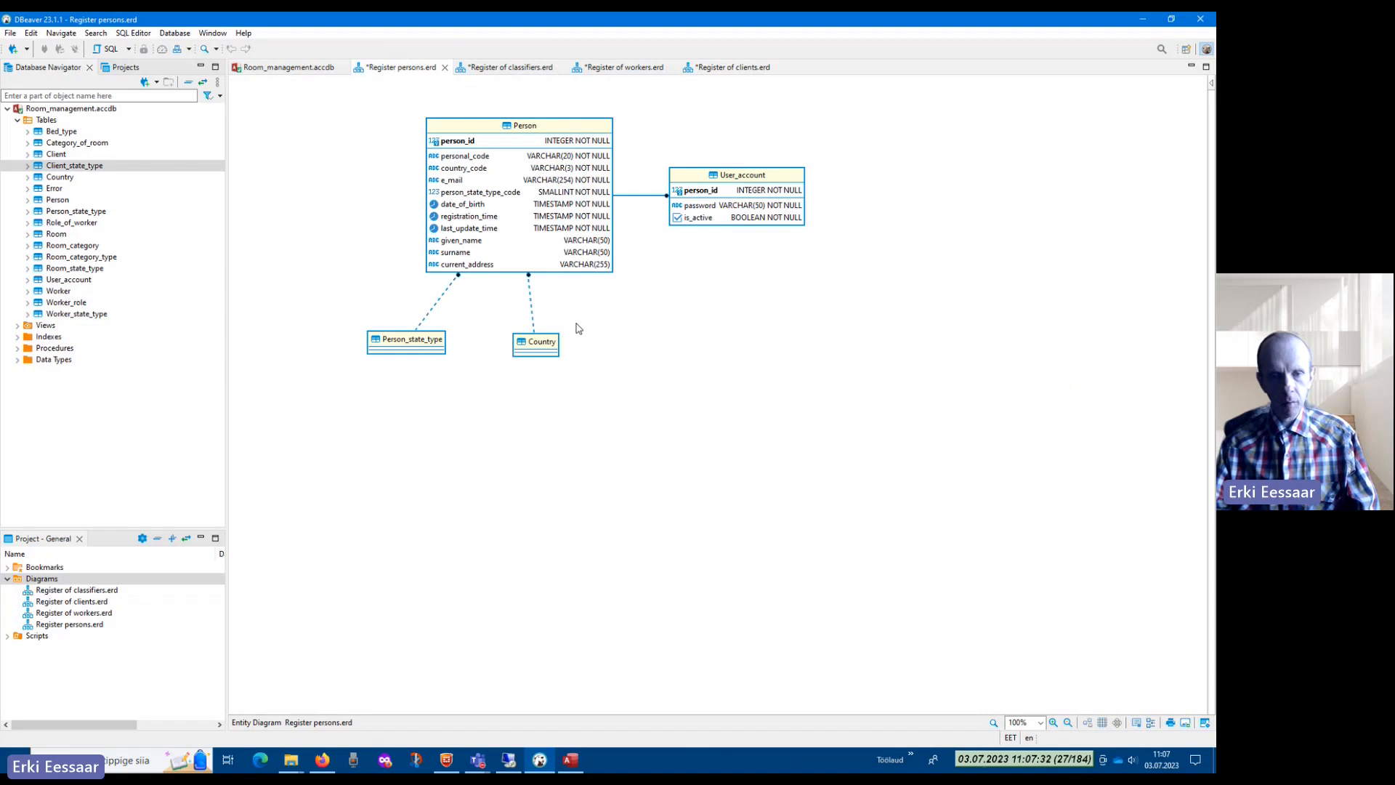
click(741, 67)
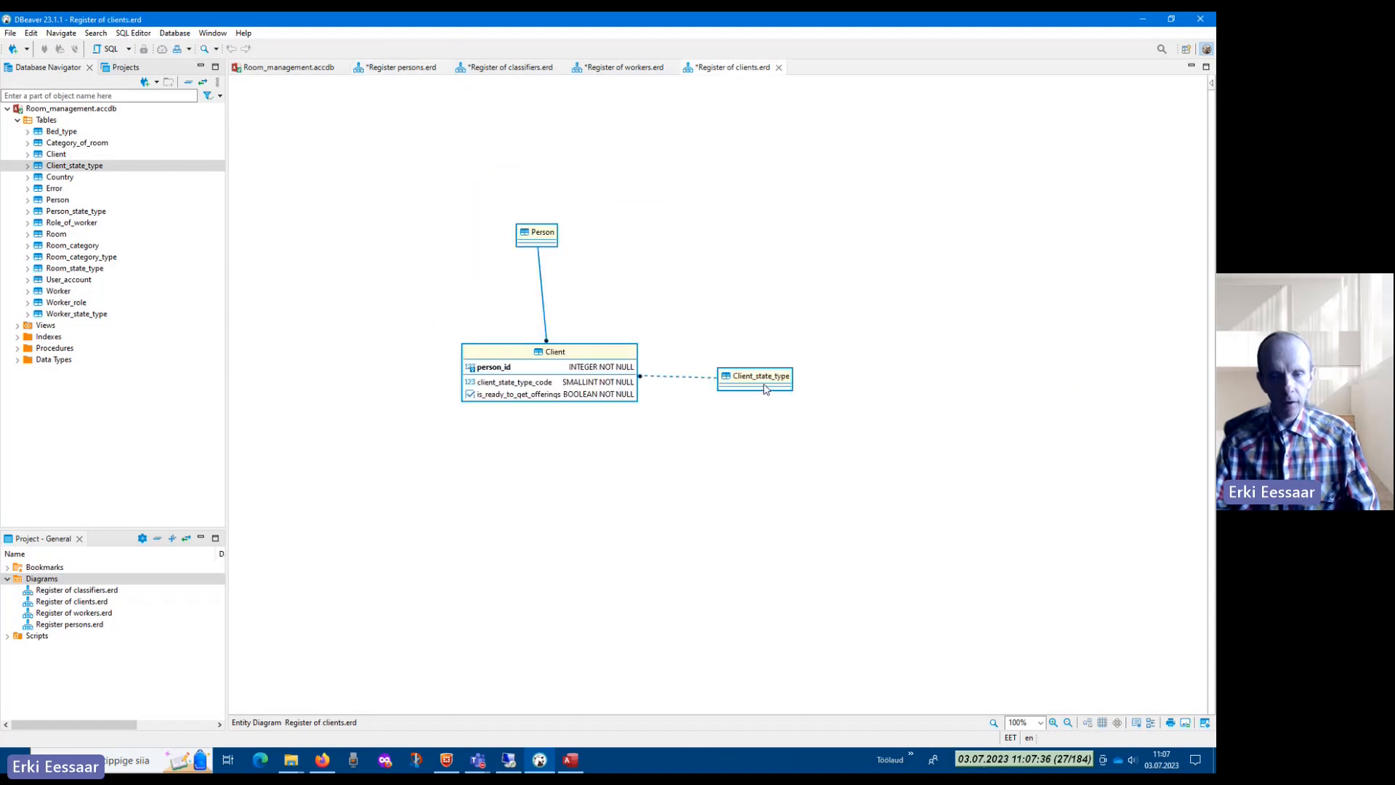
click(516, 67)
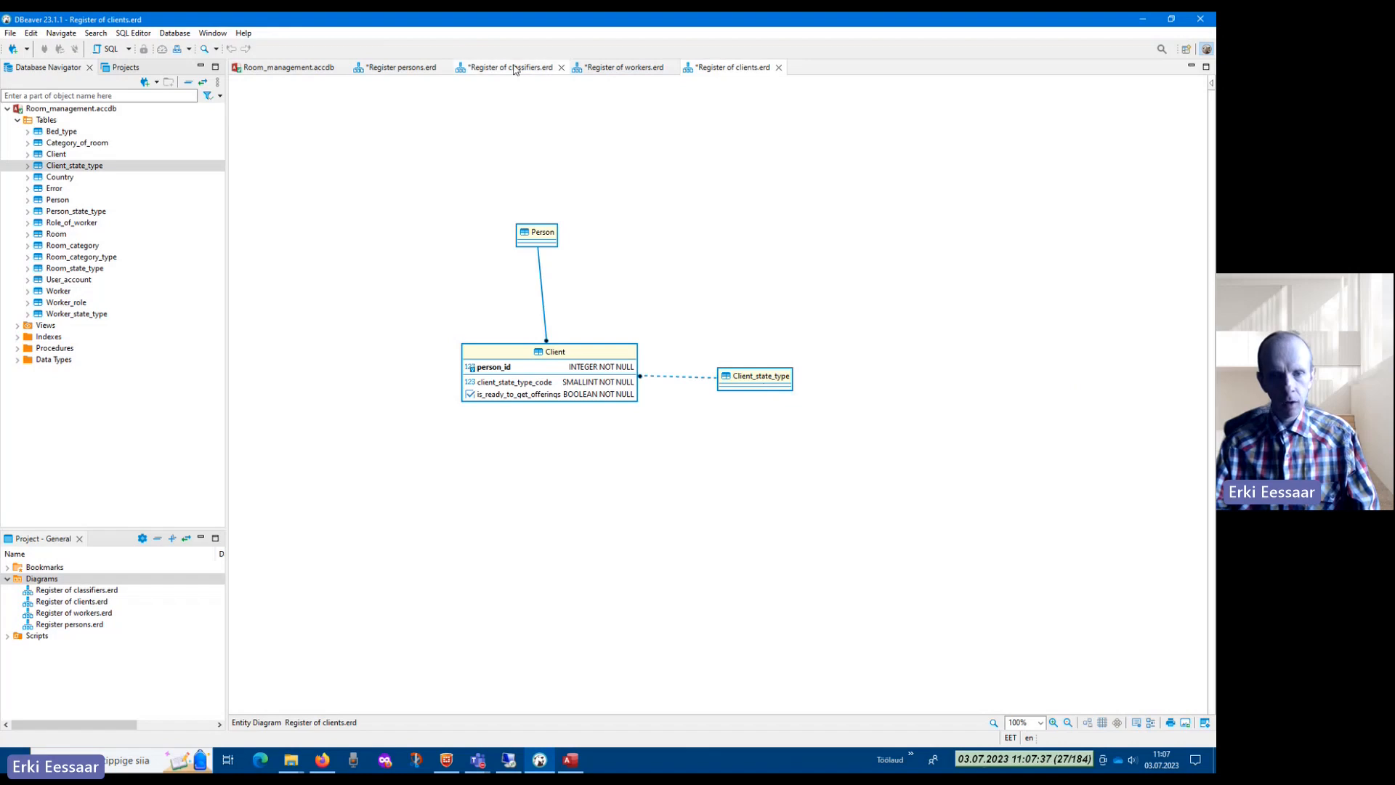
click(734, 67)
Nudge Client_state_type slightly closer to Client and center Person directly above Client so their connector runs vertically
click(749, 376)
click(421, 135)
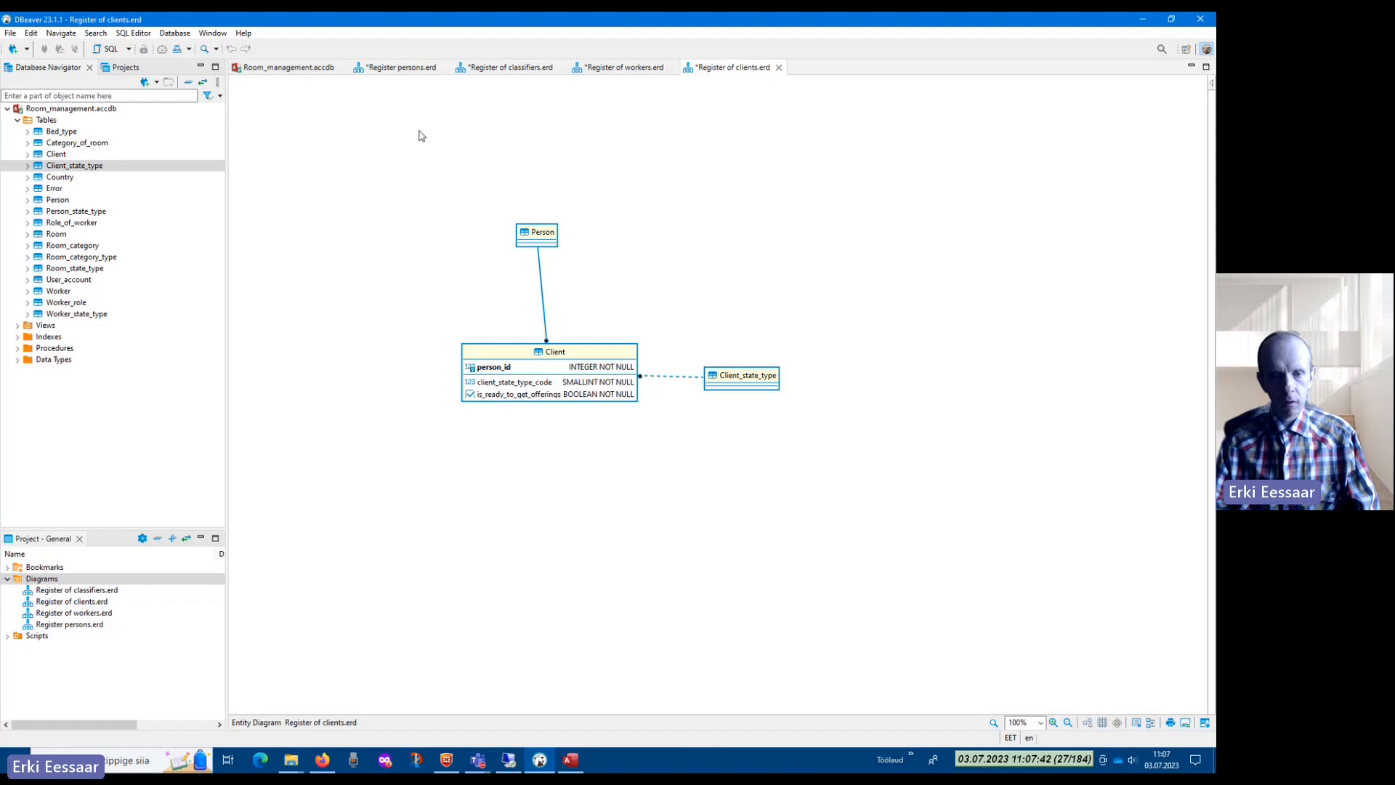
mouse_move(541, 250)
mouse_down()
mouse_move(564, 274)
mouse_move(556, 264)
mouse_up()
click(682, 338)
click(568, 265)
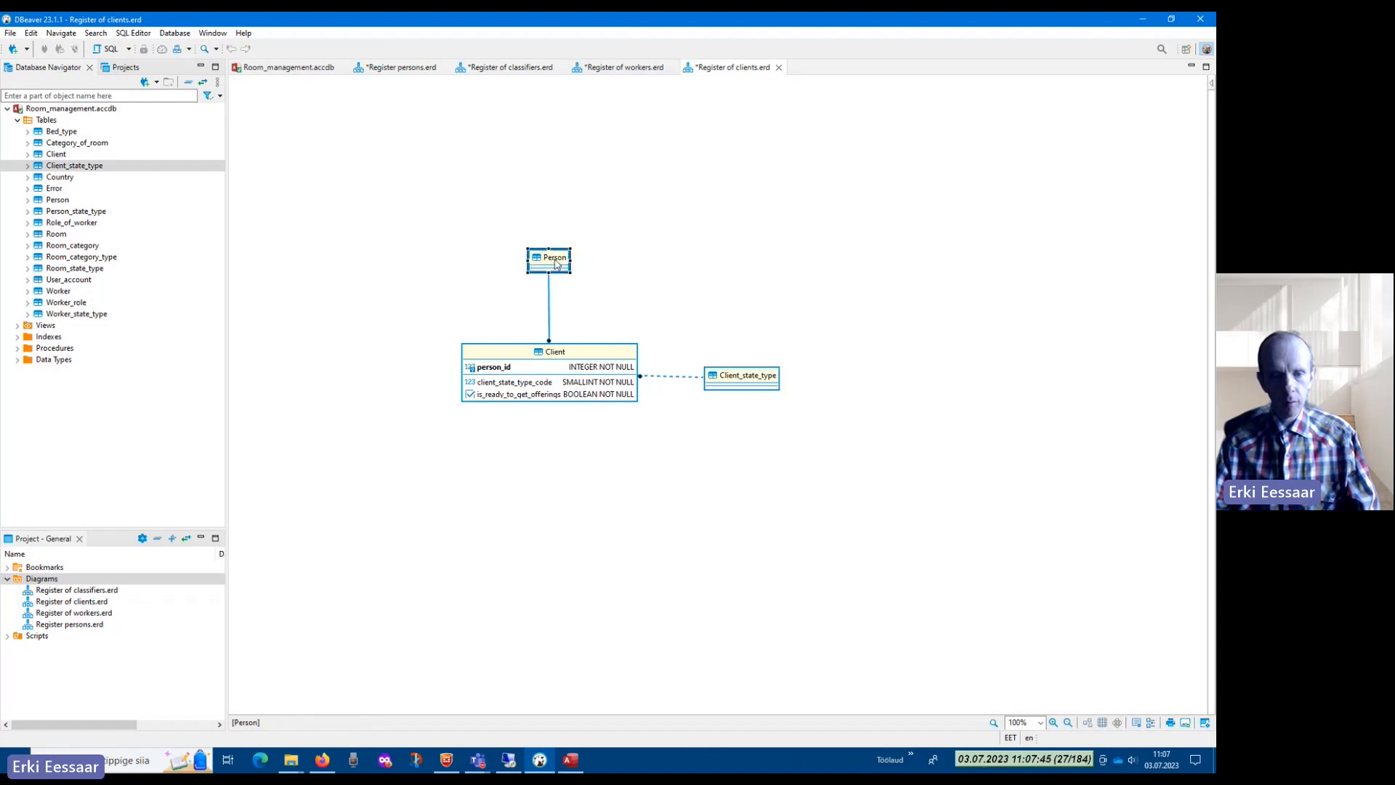
click(549, 314)
click(702, 422)
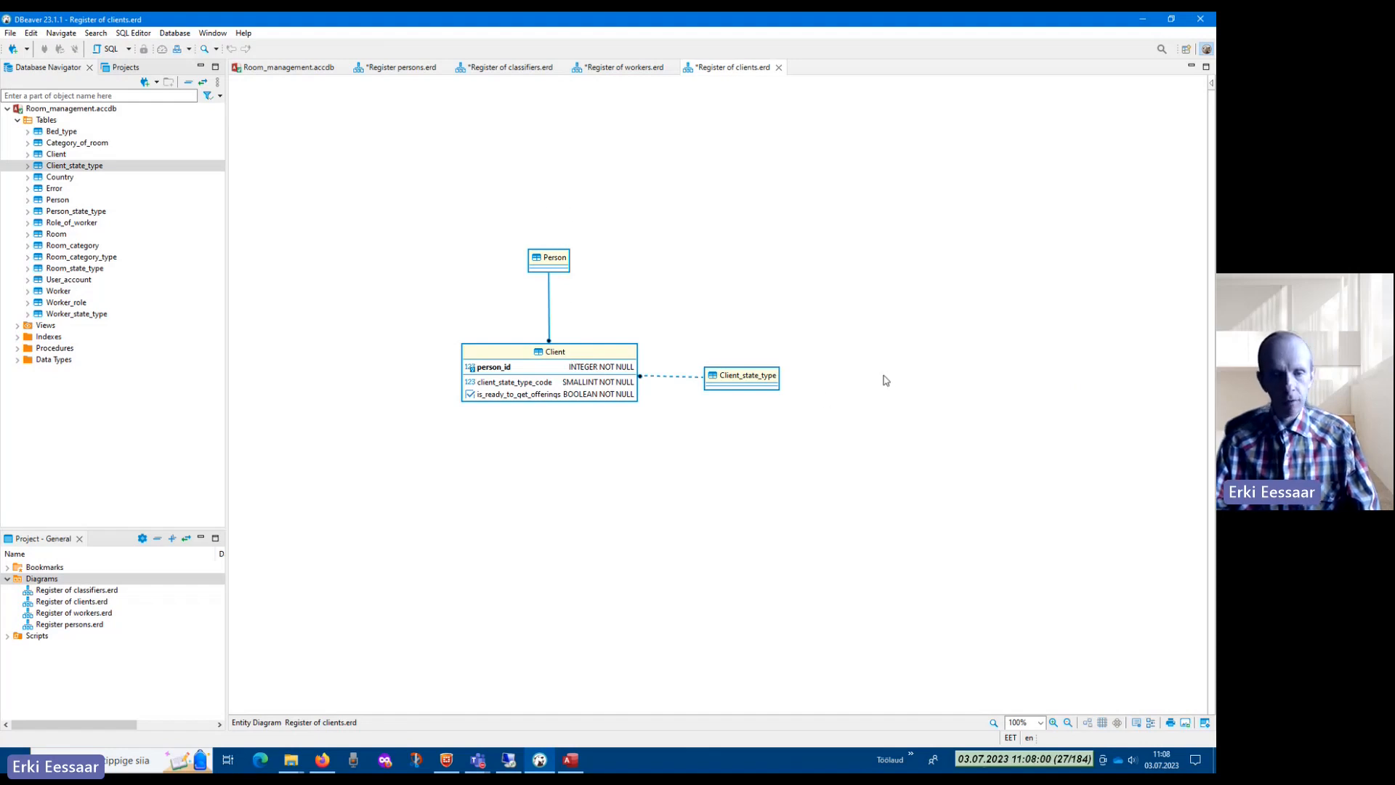
Create a new, initially empty ER diagram named Register of rooms in the Diagrams folder
right_click(56, 582)
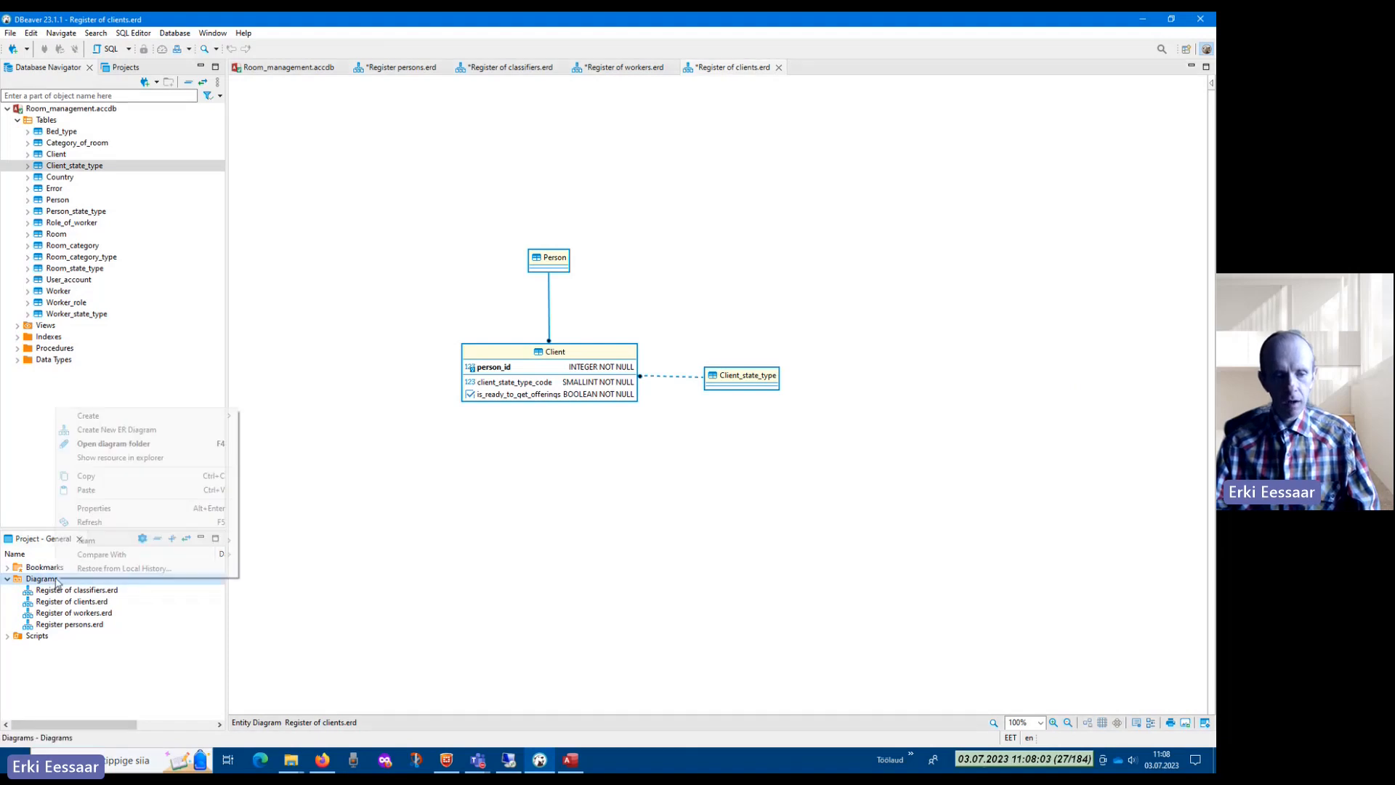
click(188, 430)
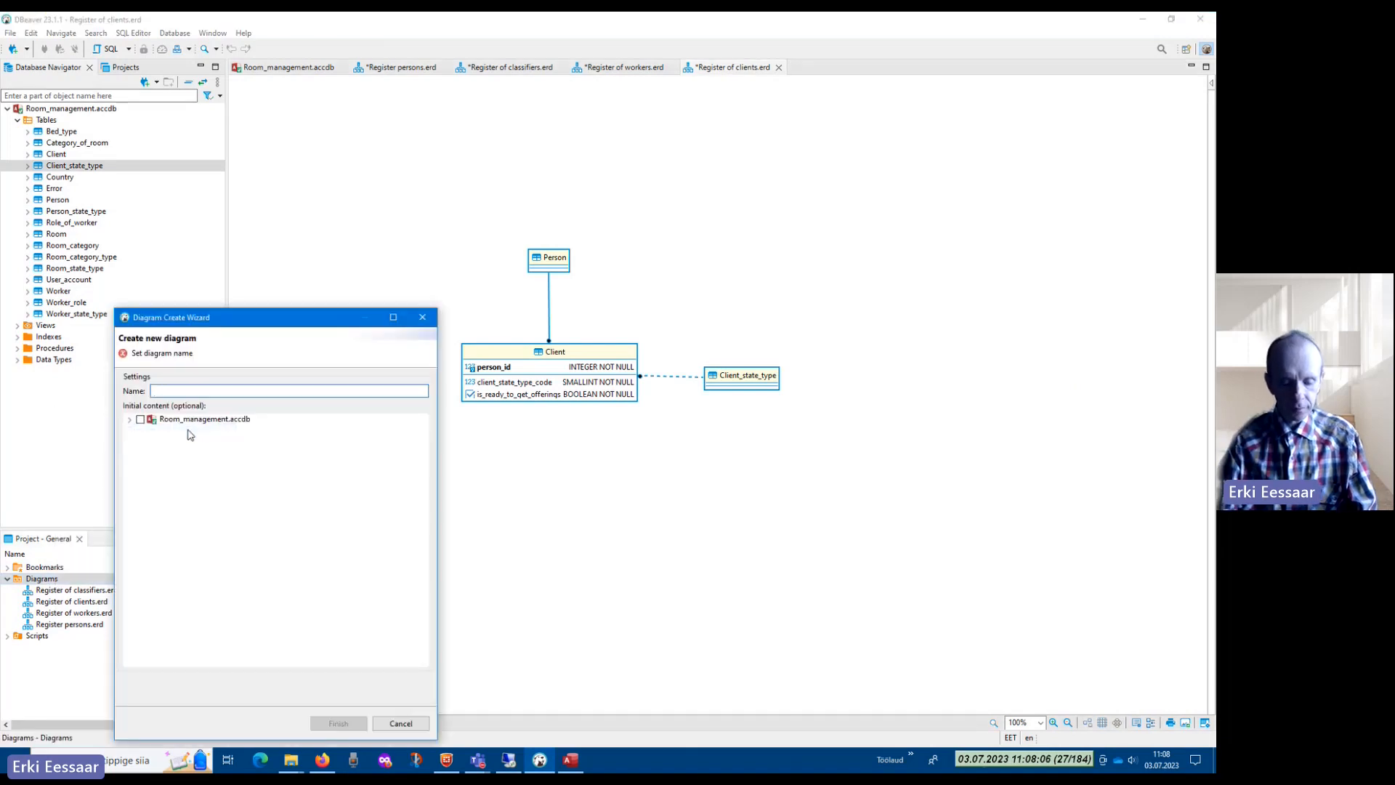
text(Regfi)
key(BackSpace)
key(BackSpace)
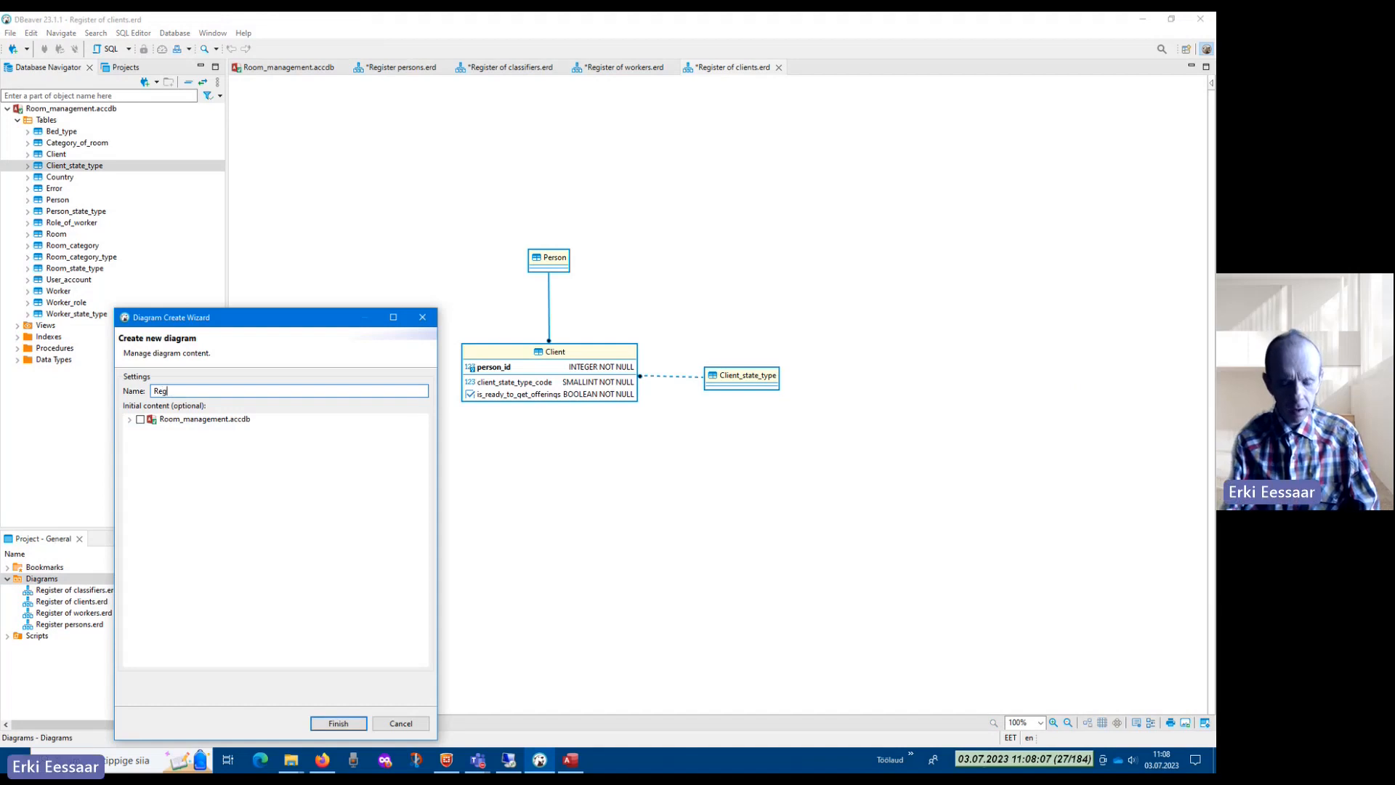
text(ister of r)
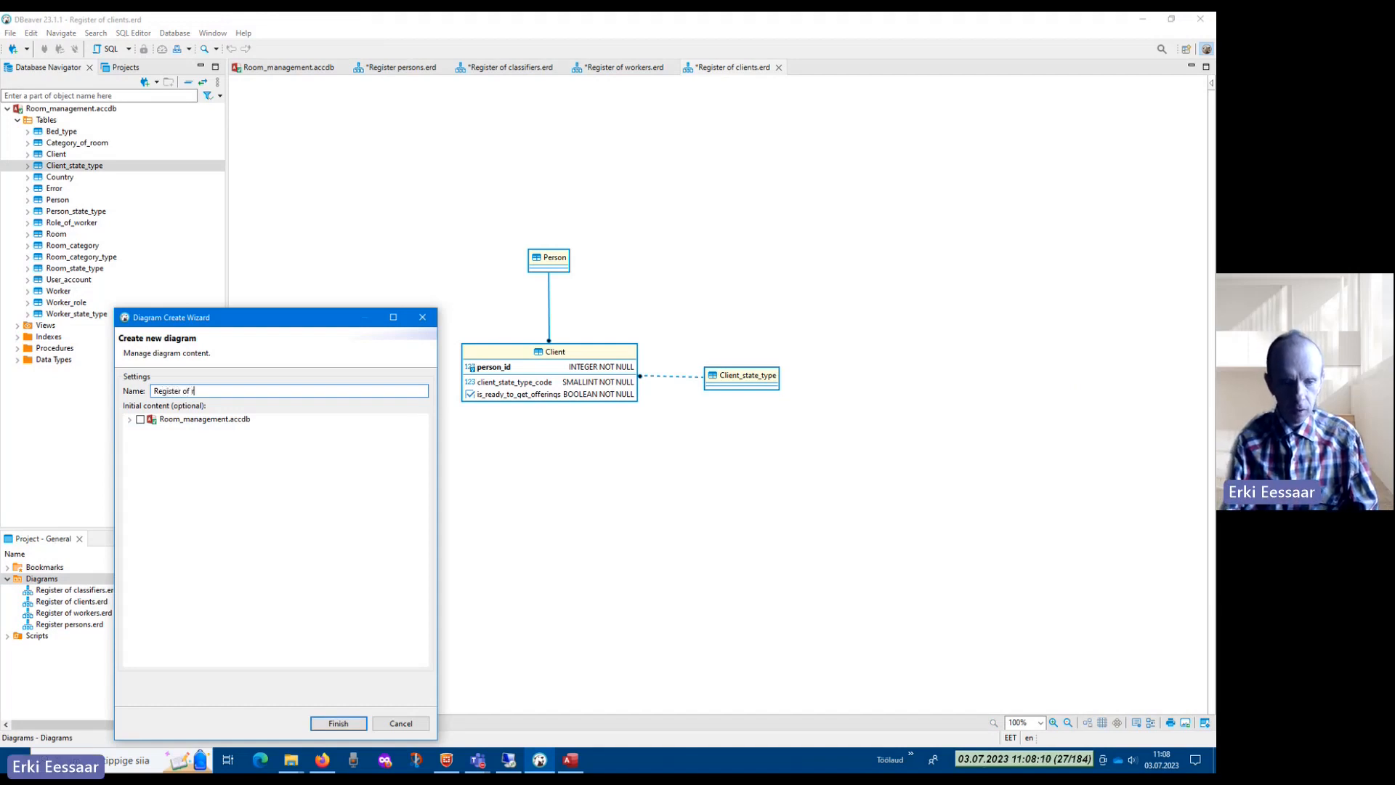
text(ooms)
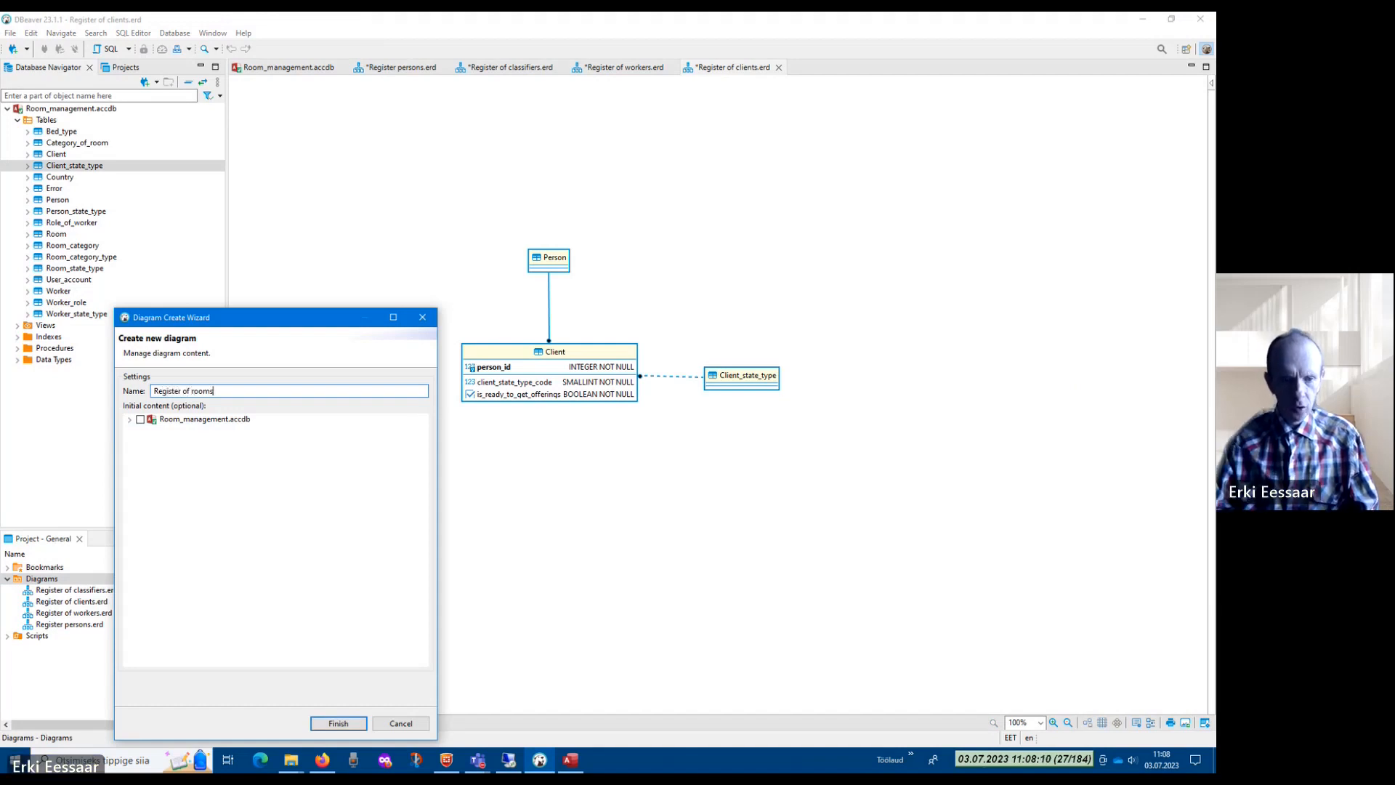
click(339, 724)
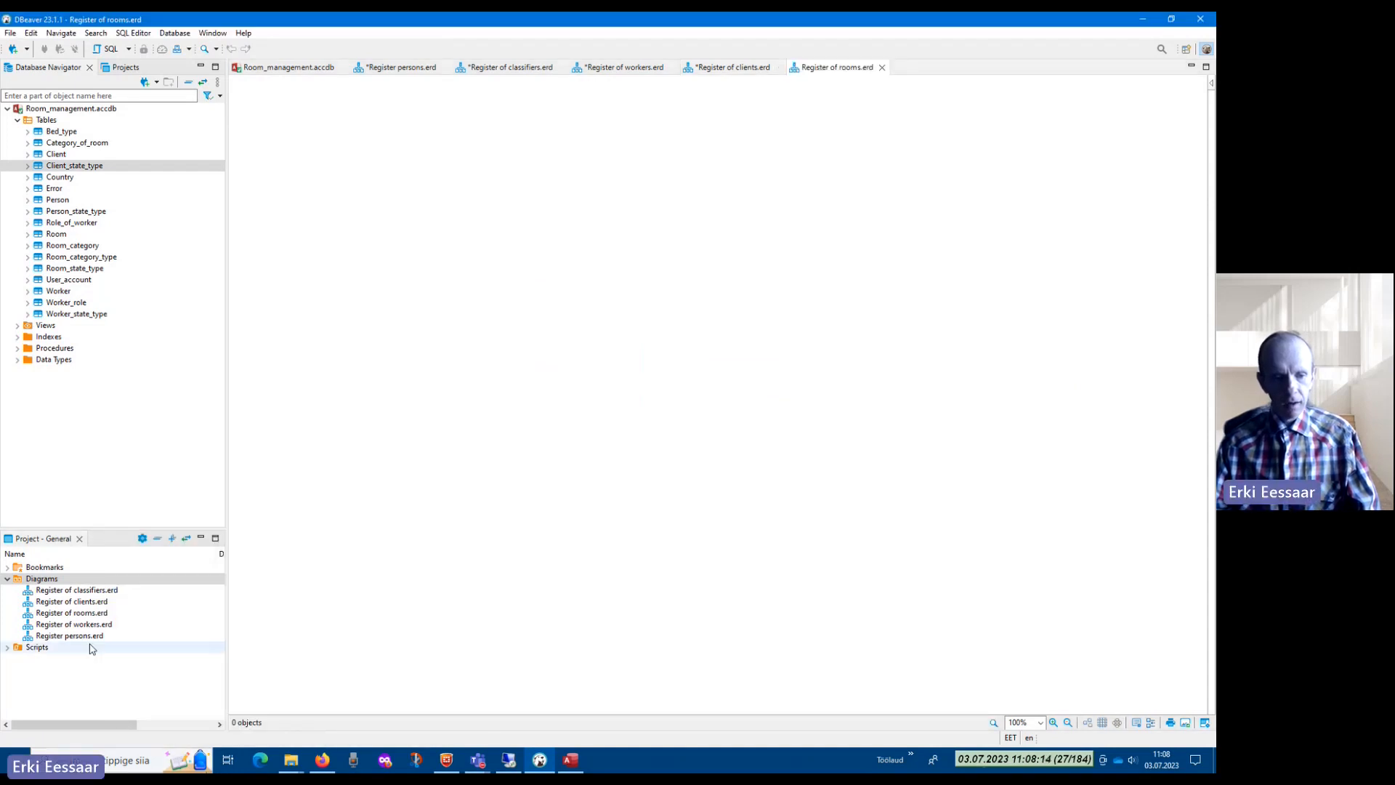
click(72, 612)
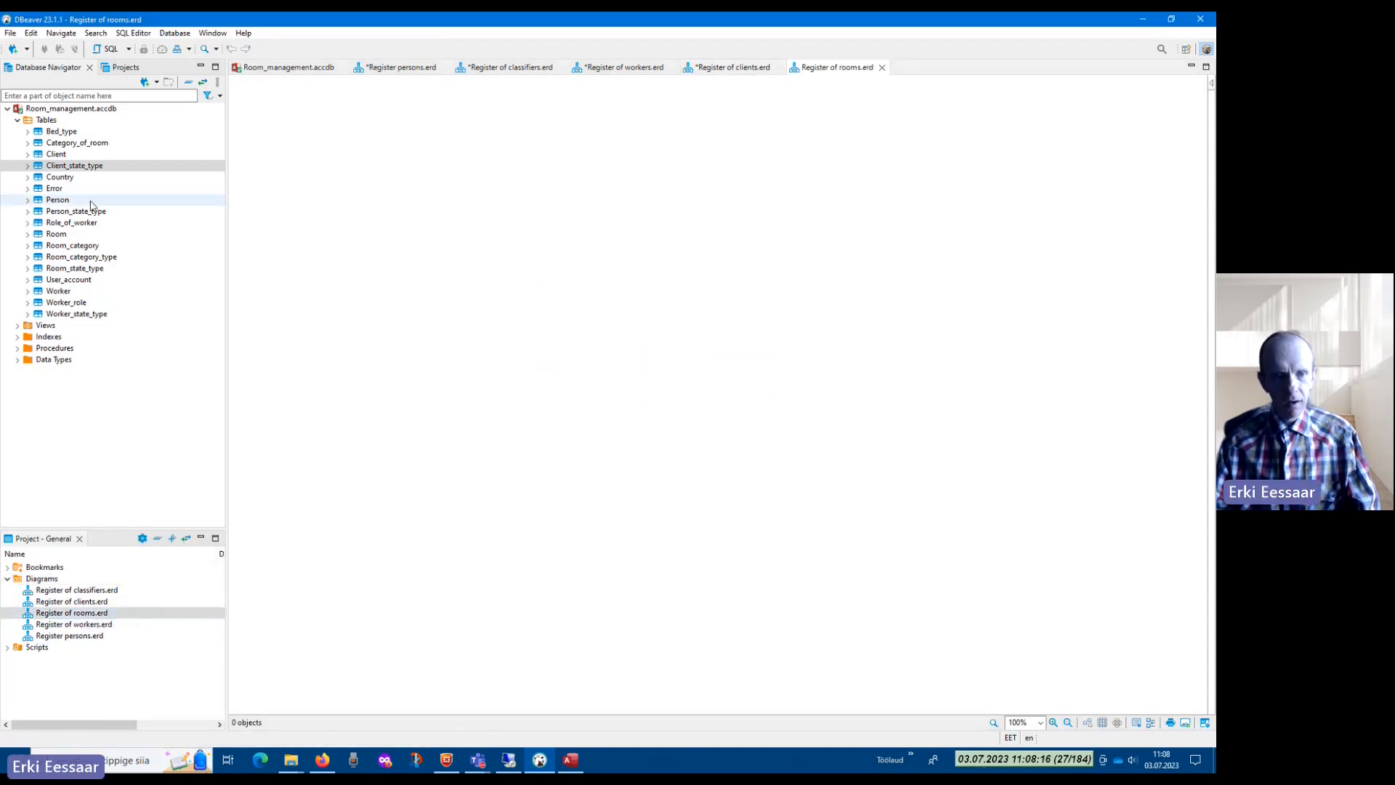
Add the Room table to the upper middle of the Register of rooms diagram and Category_of_room directly below it
drag(57, 234, 491, 211)
drag(570, 228, 576, 187)
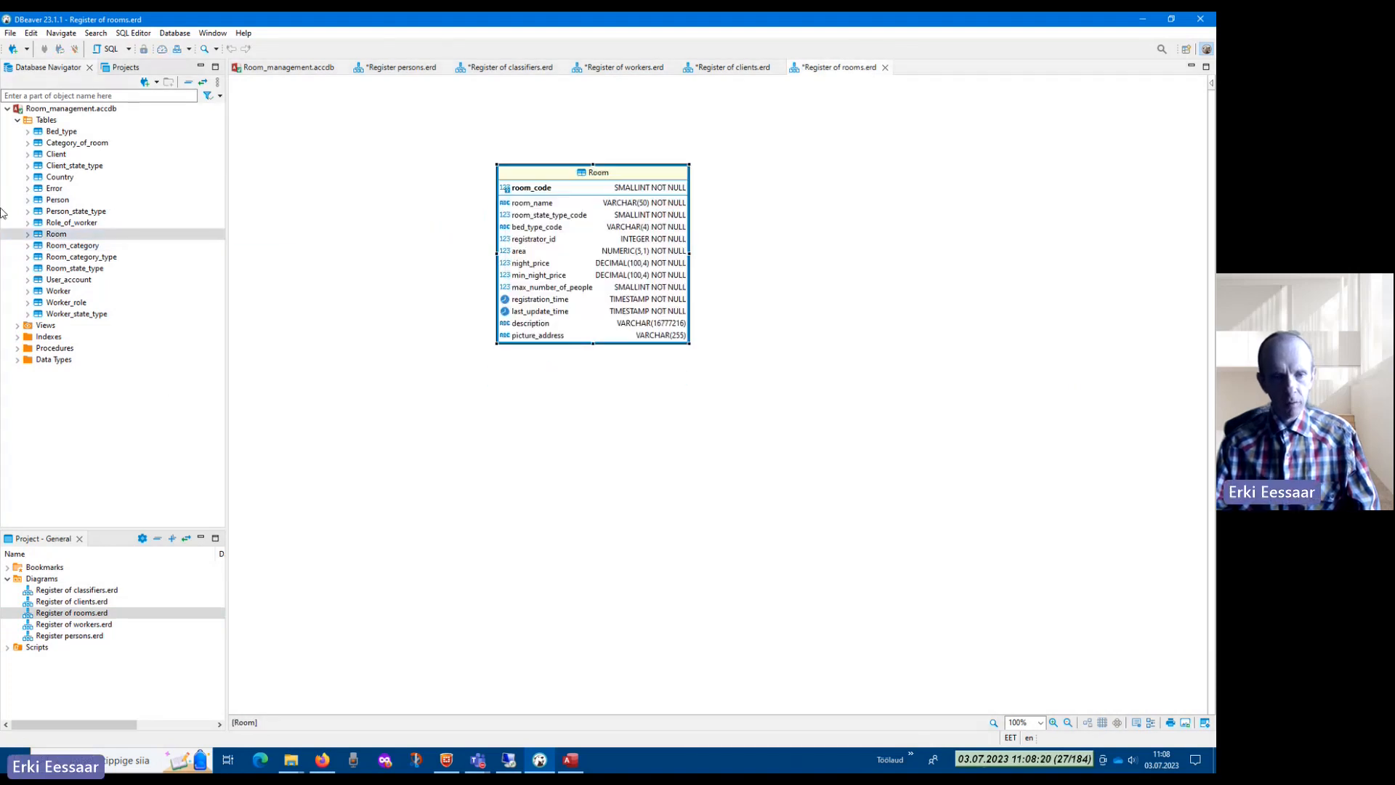
drag(76, 143, 639, 415)
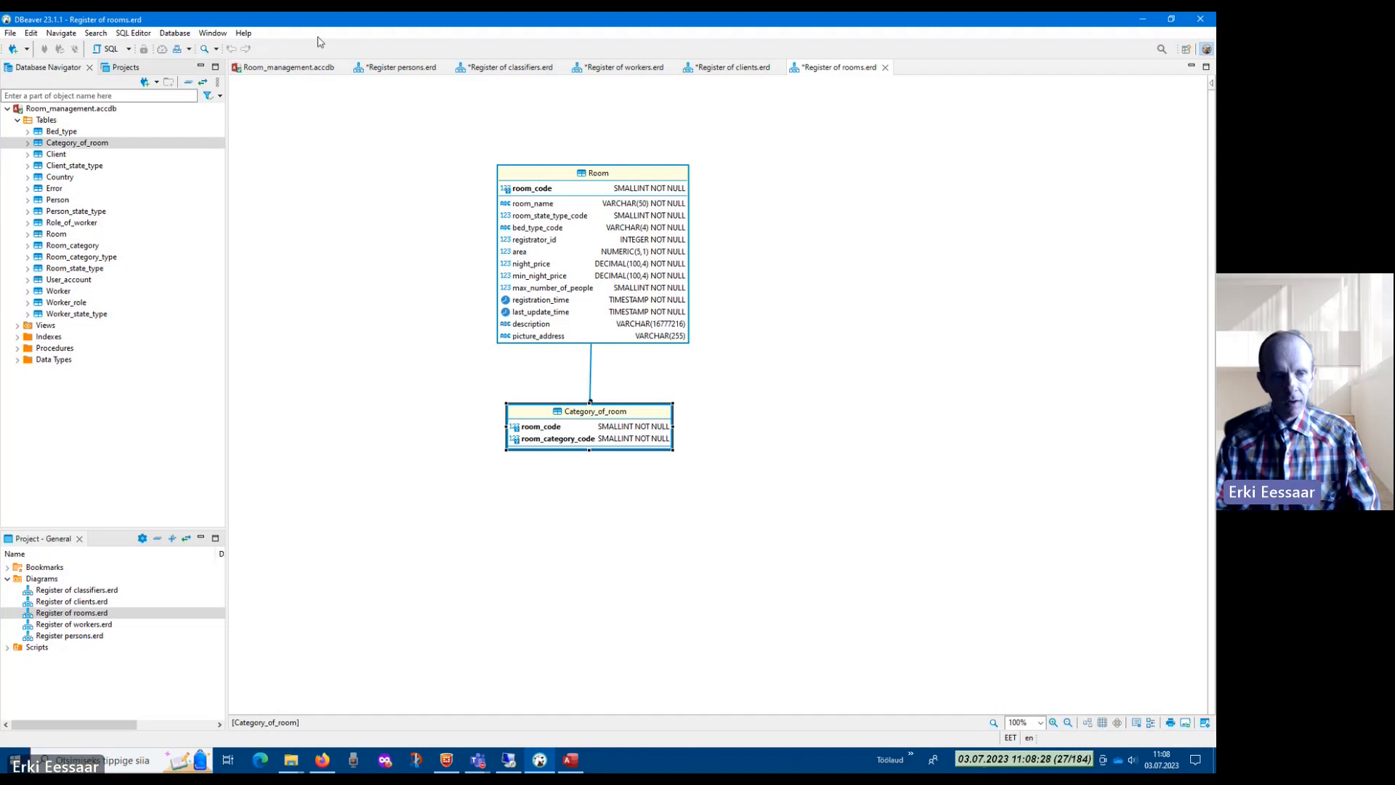
Add Bed_type at the upper right of Room and Room_category at the lower right of Category_of_room
click(65, 132)
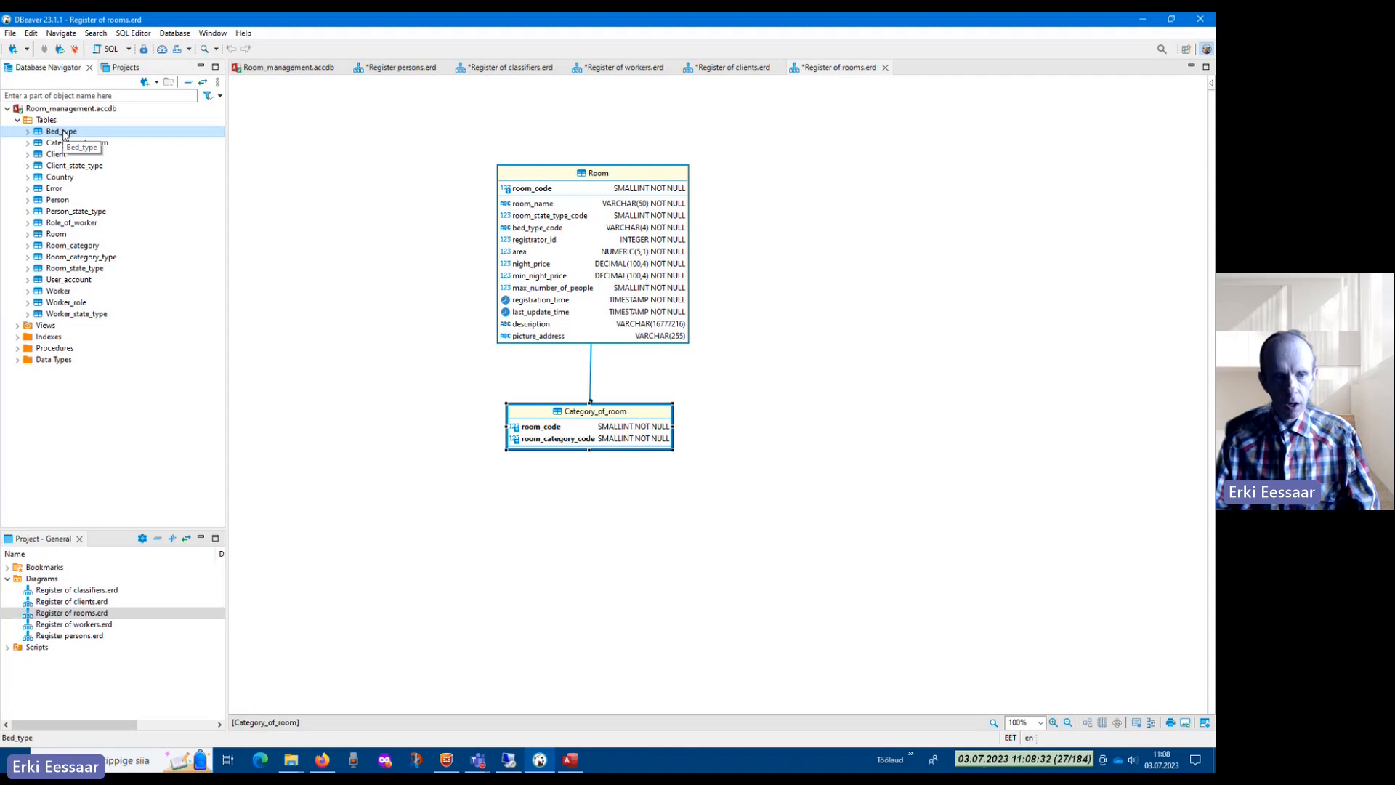
drag(64, 133, 829, 125)
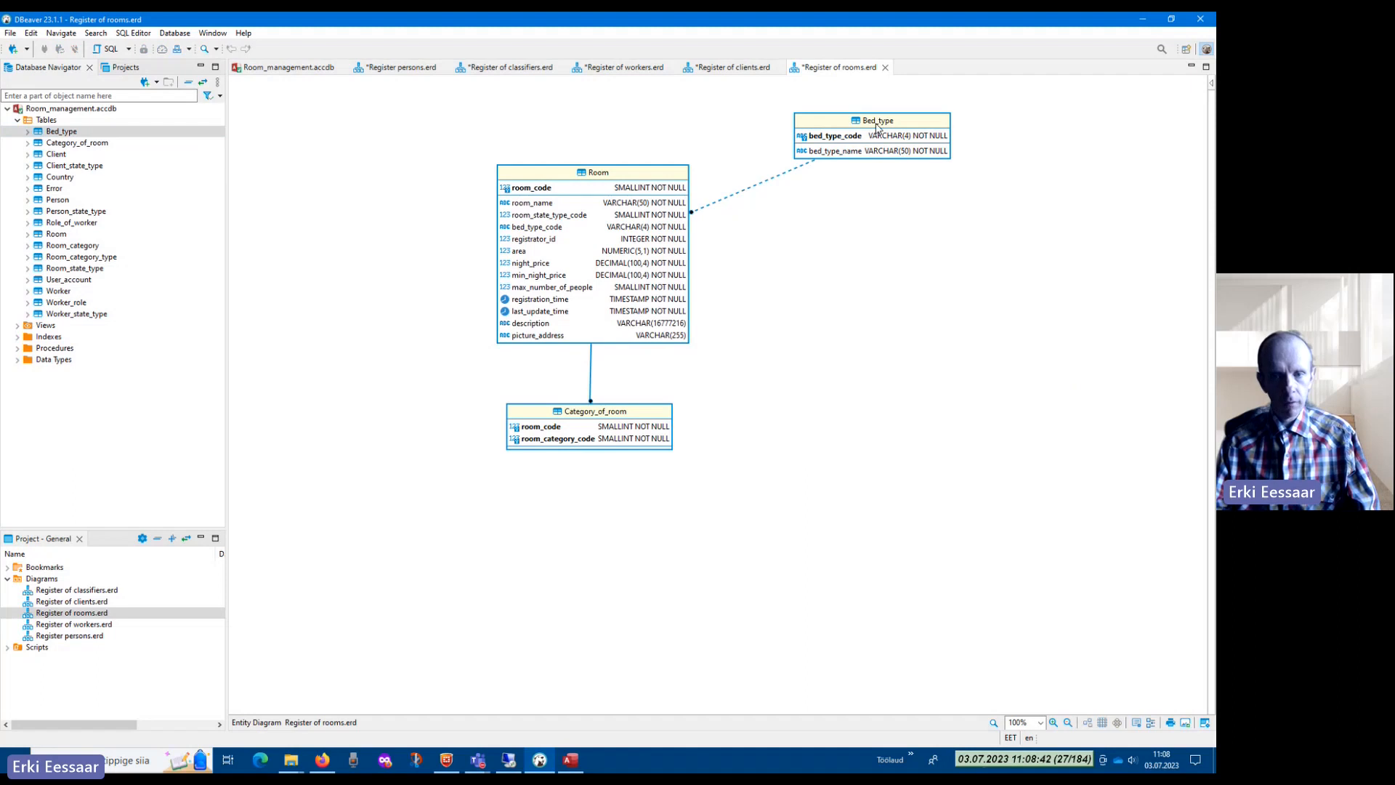
drag(876, 128, 860, 129)
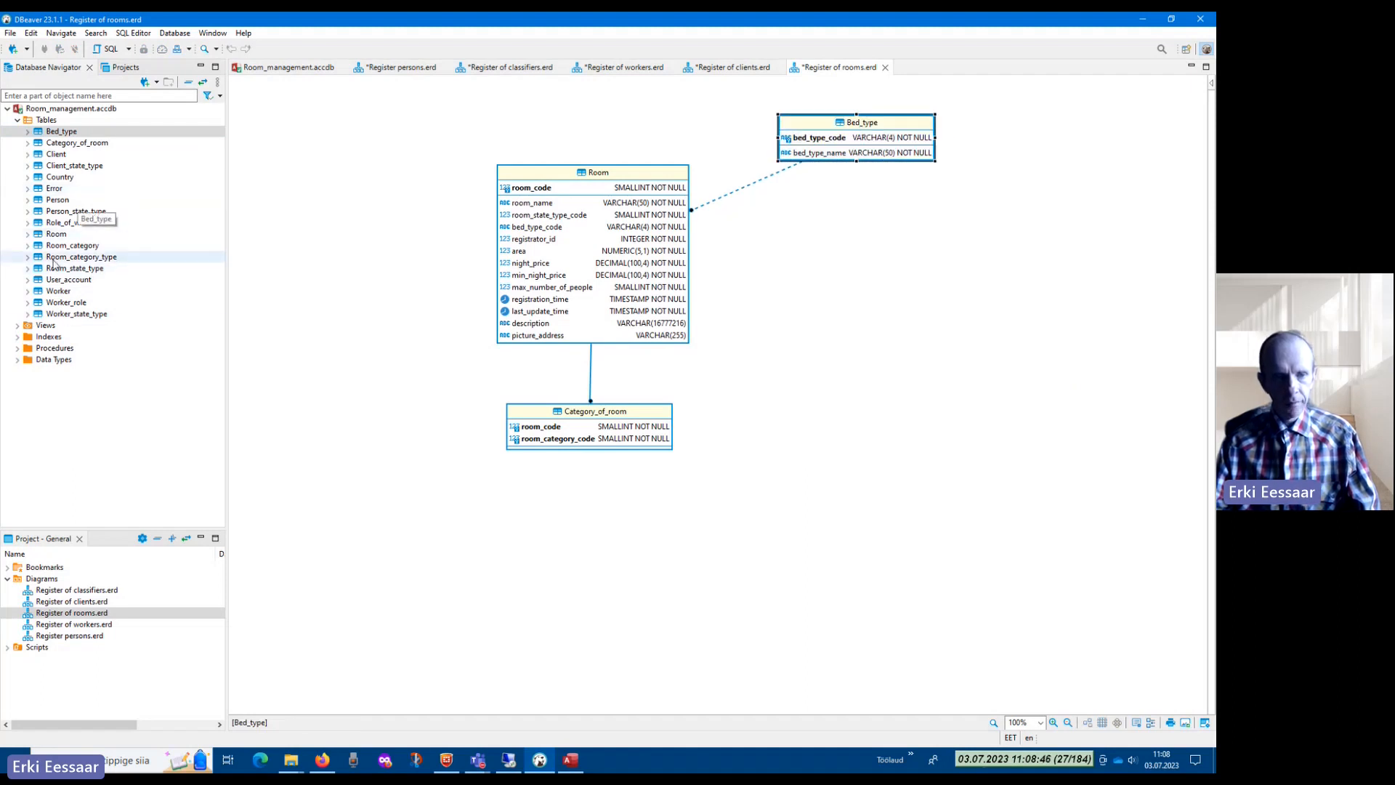
drag(73, 246, 757, 518)
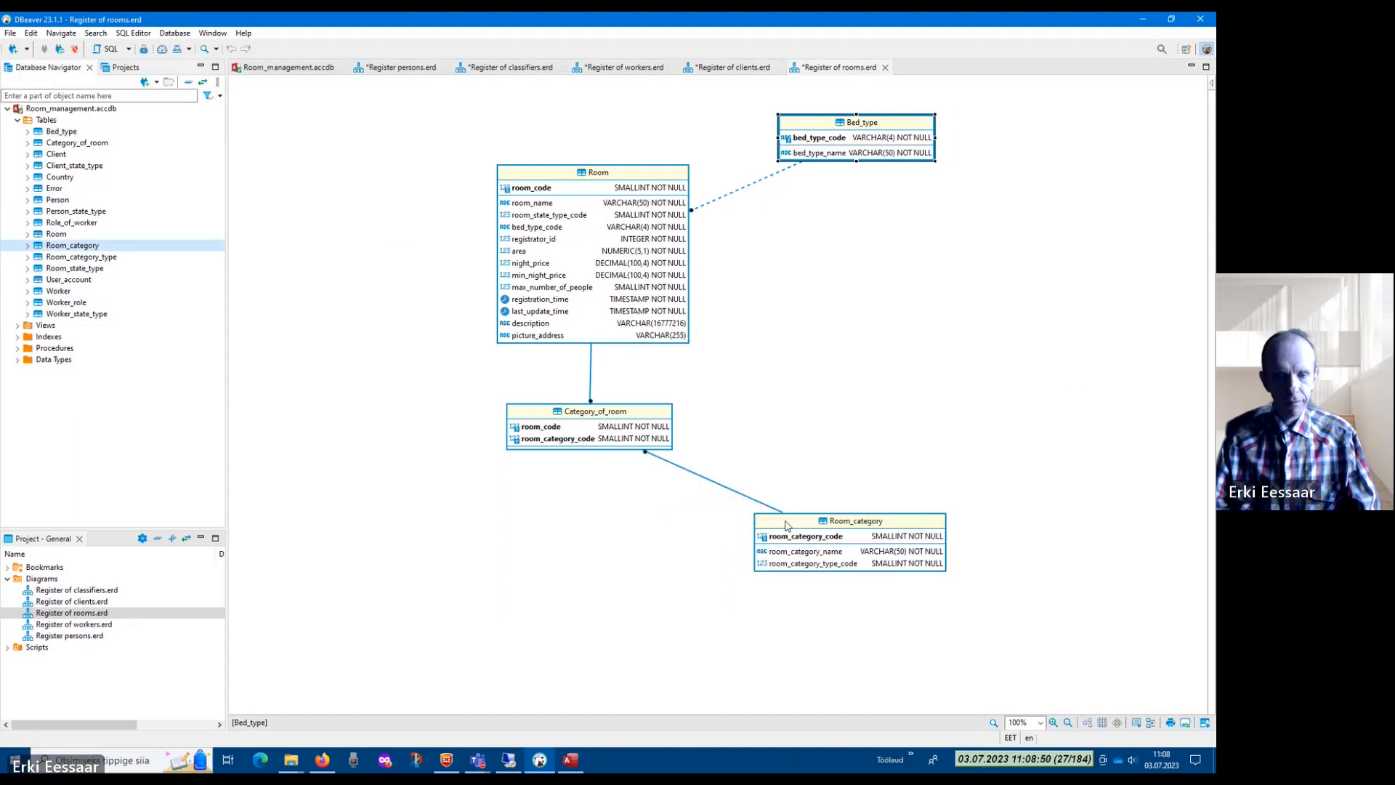
drag(841, 530, 771, 526)
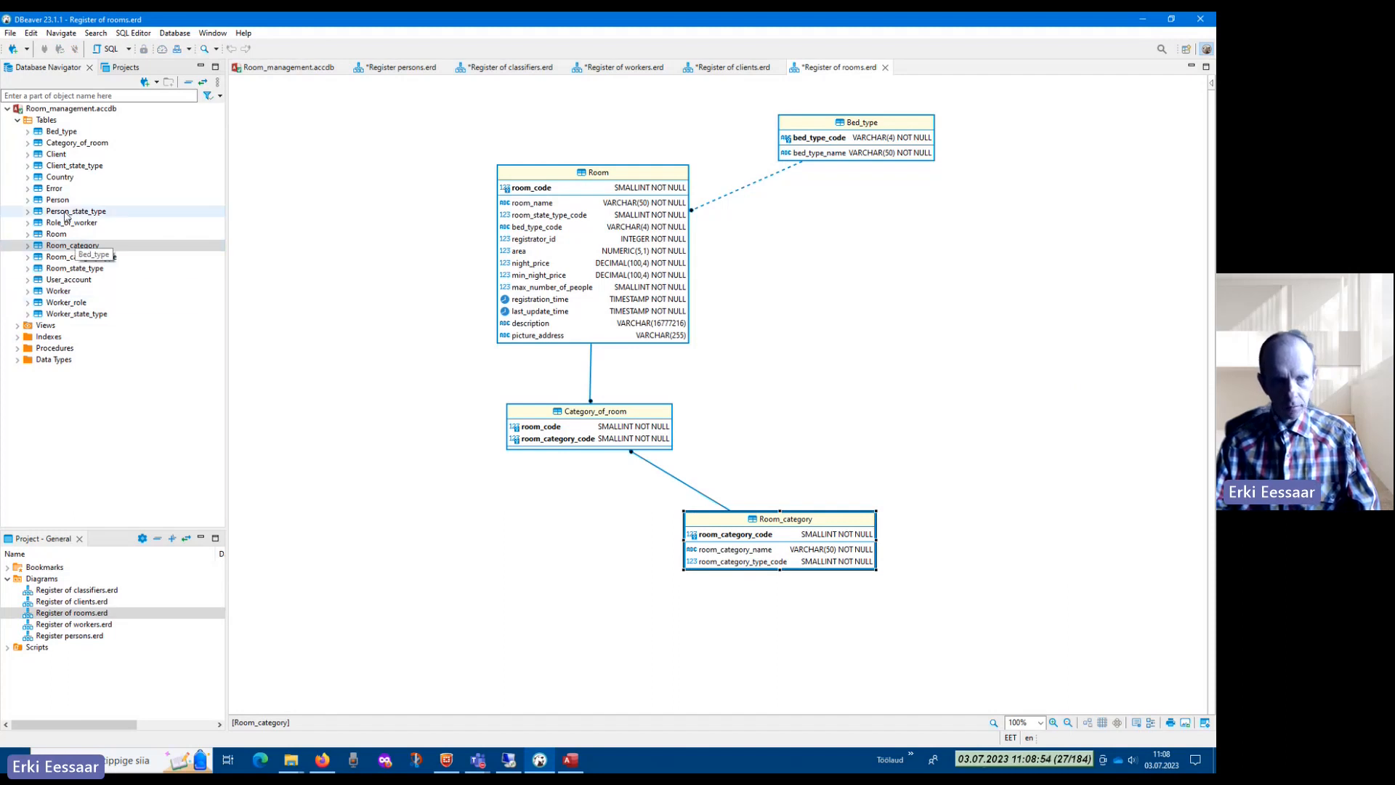
drag(58, 200, 819, 320)
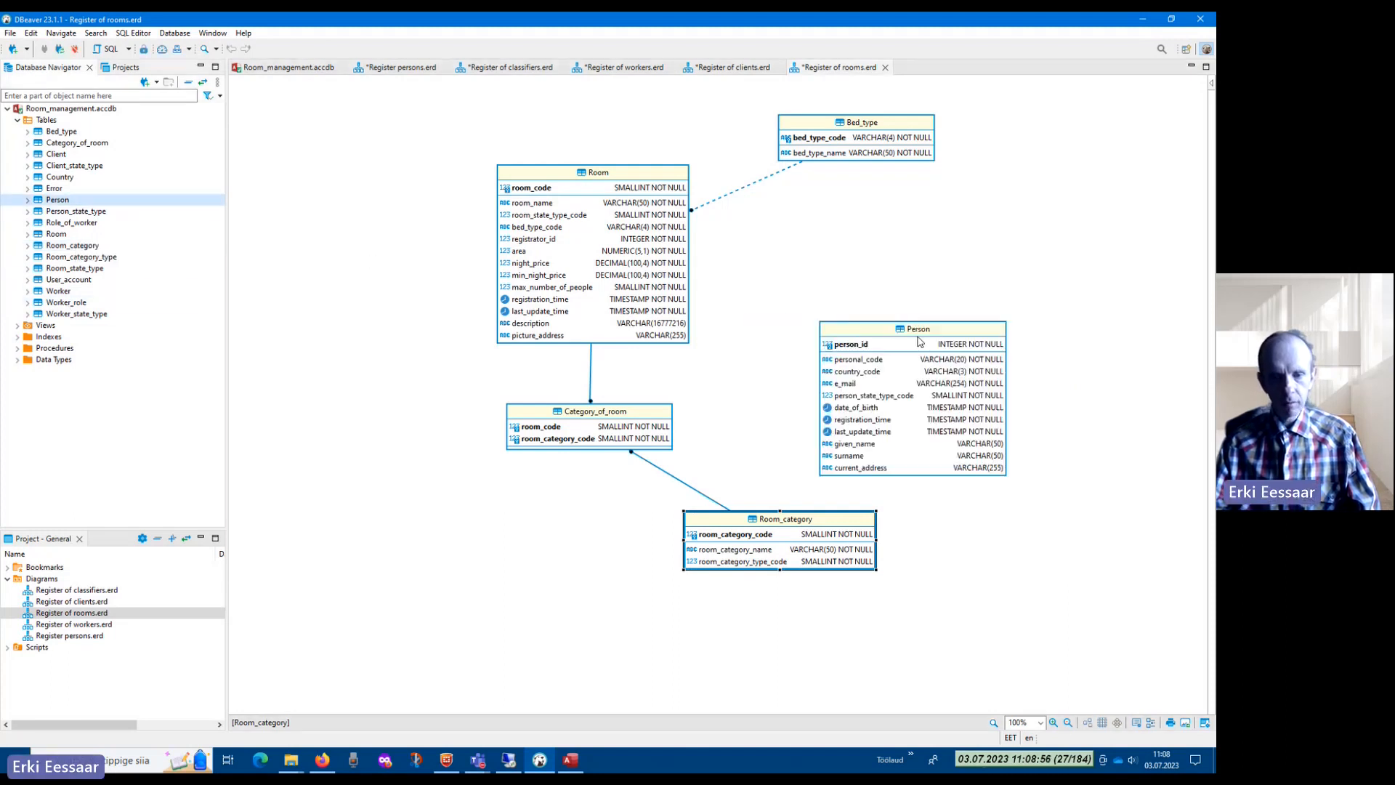
drag(915, 332, 873, 282)
key(Delete)
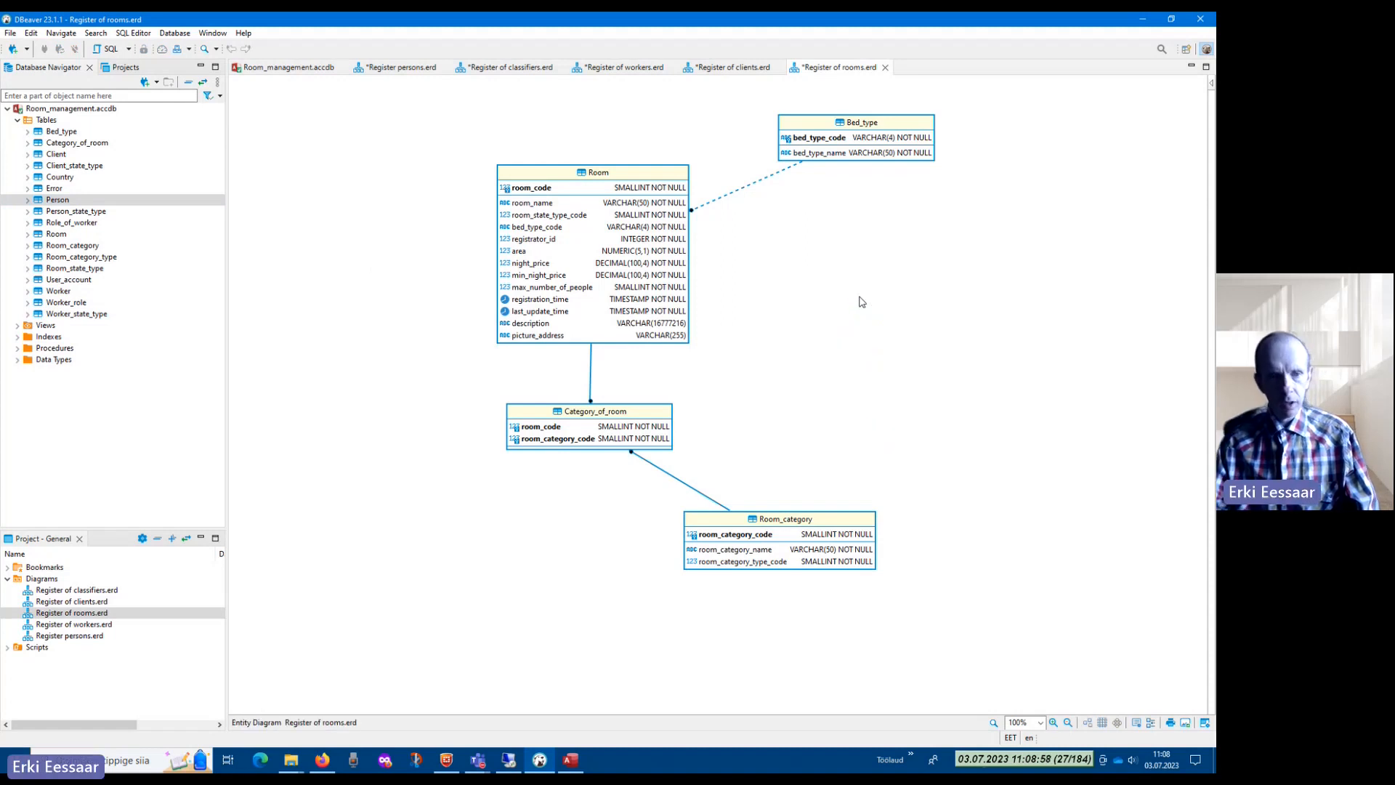
Add Worker at the lower right of Room and Person at the upper right of Worker in the diagram
drag(58, 290, 876, 356)
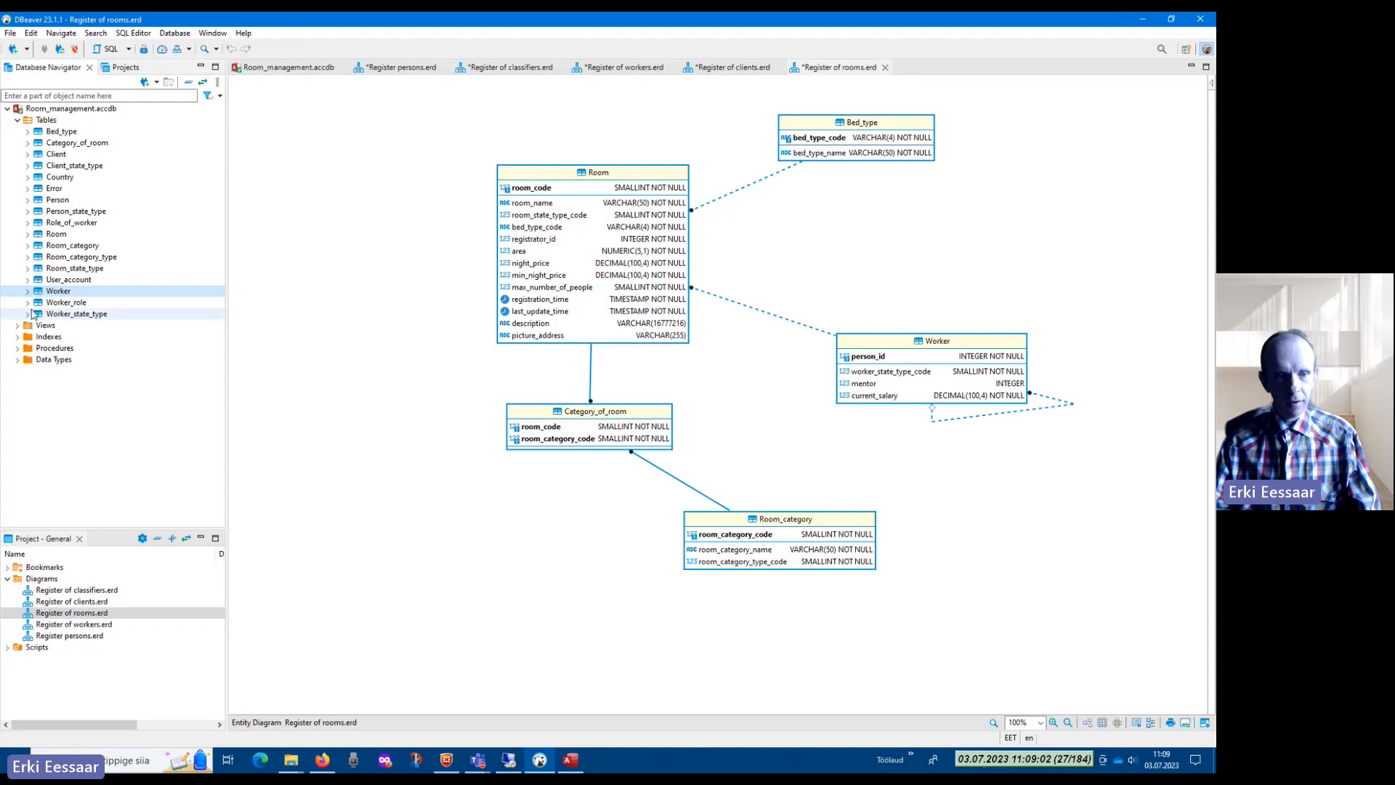
click(61, 202)
drag(61, 205, 1046, 220)
drag(953, 346, 818, 409)
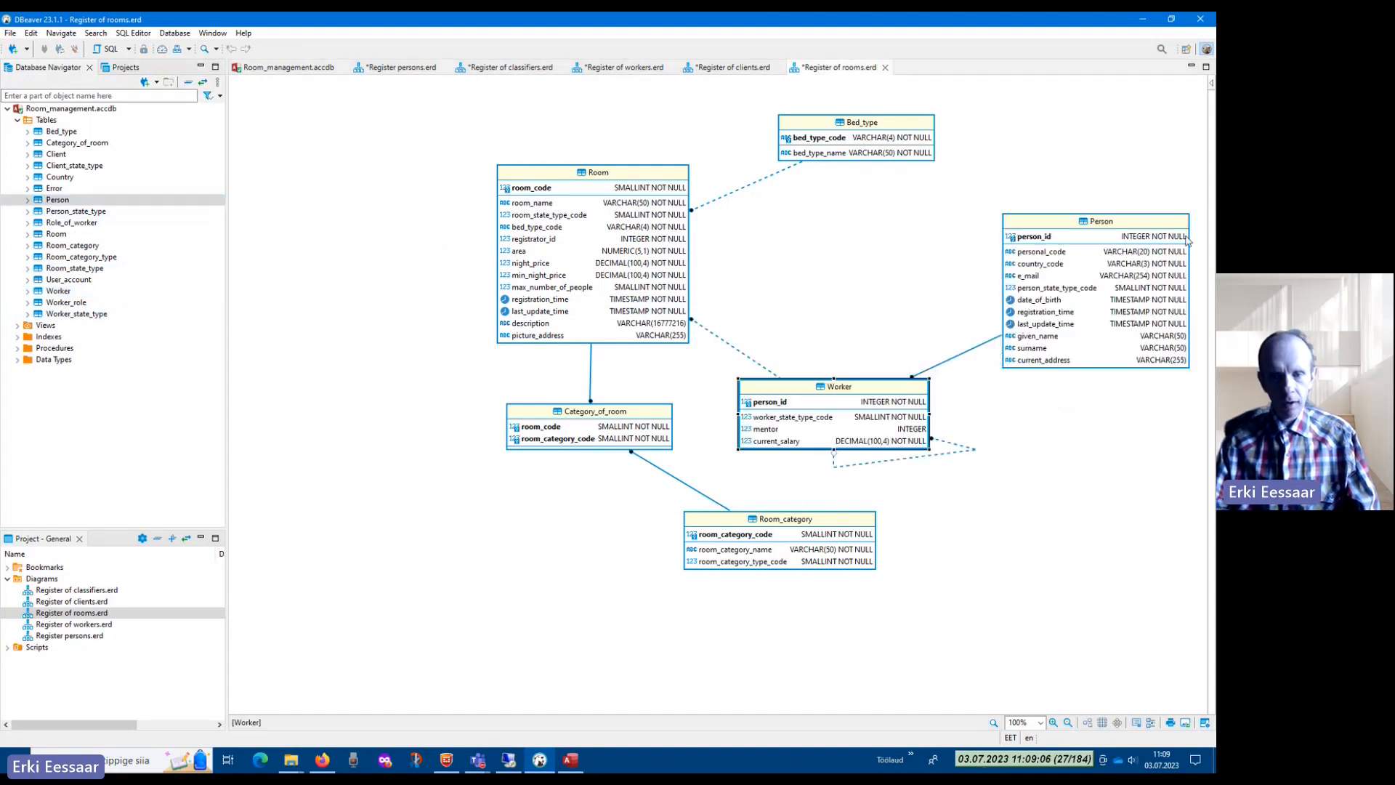
drag(1097, 221, 1035, 190)
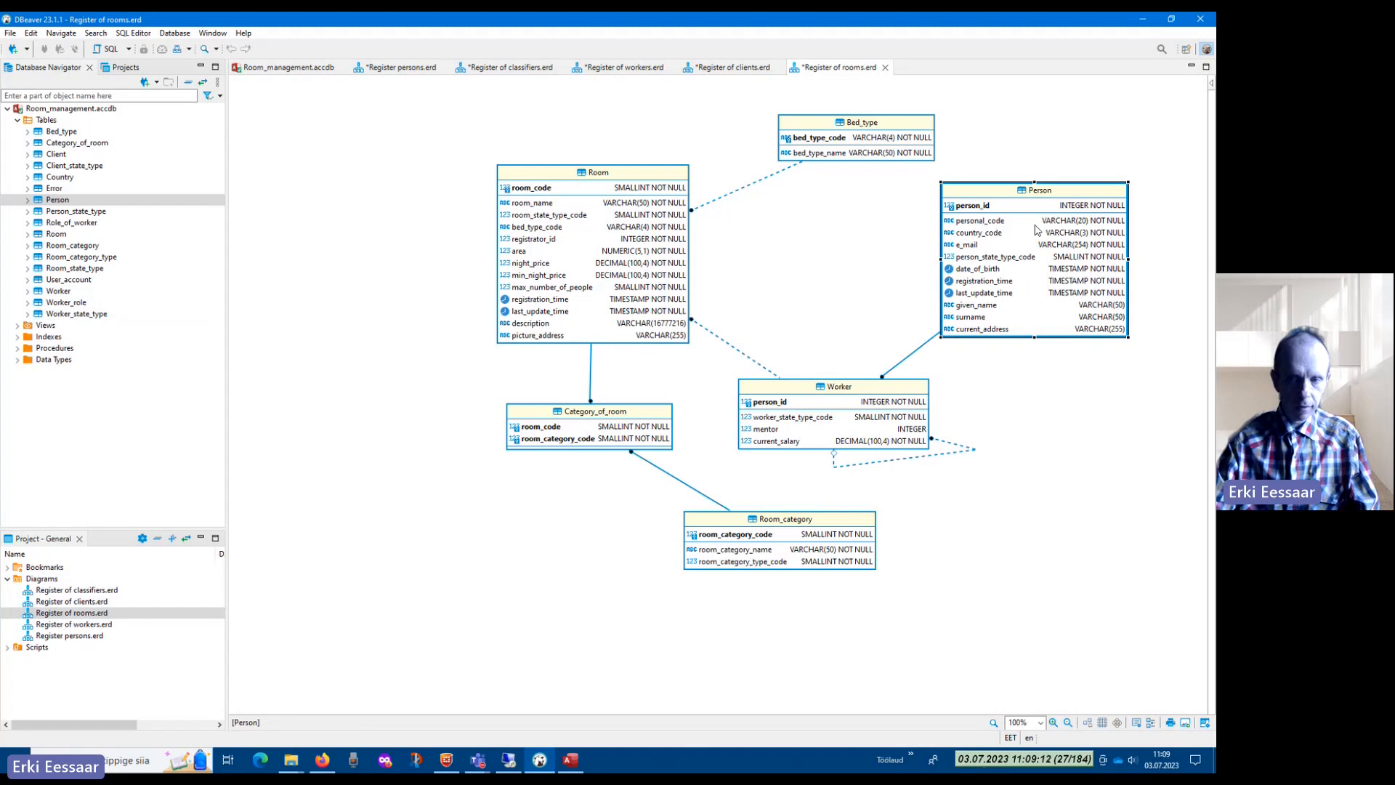
Remove Person from the diagram and move Worker up beside Room, below Bed_type
key(Delete)
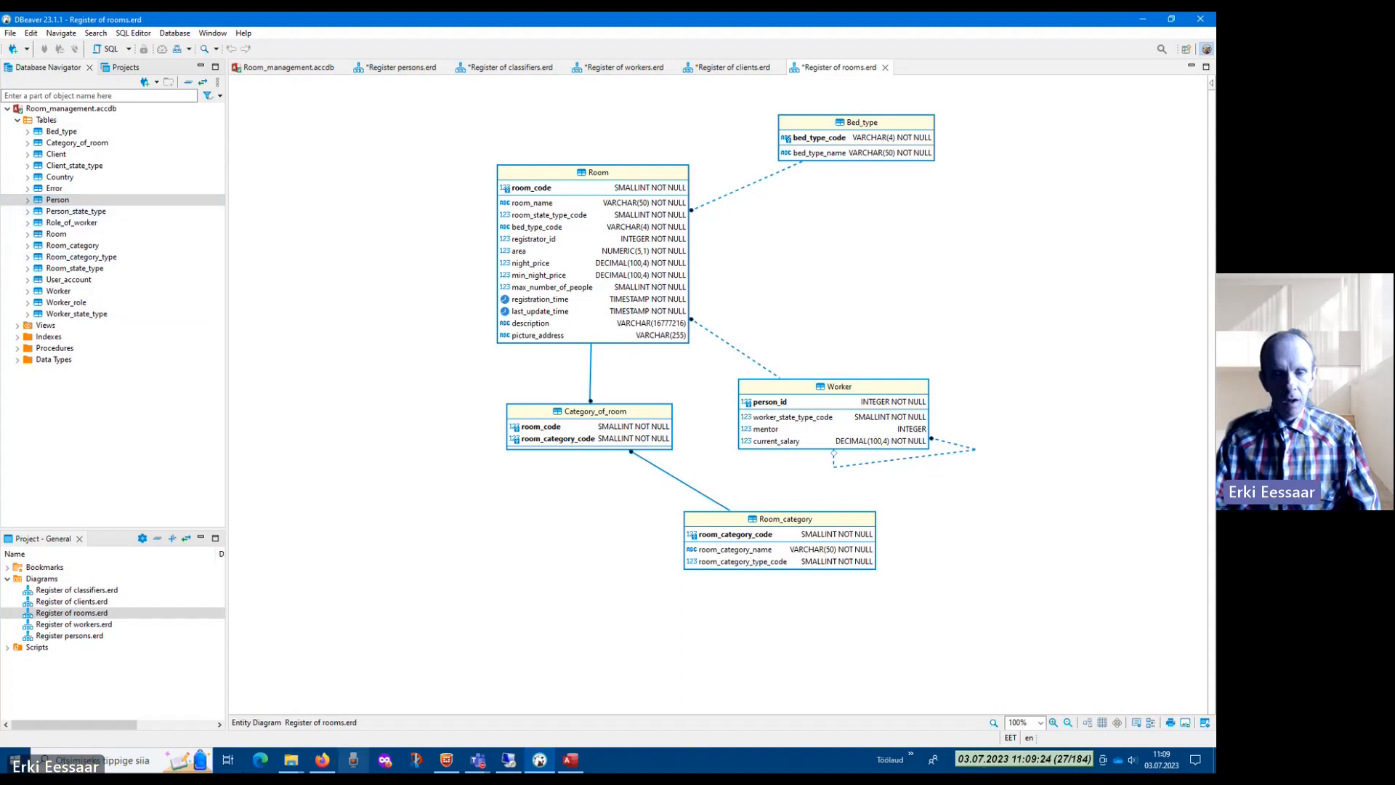
drag(856, 392, 866, 290)
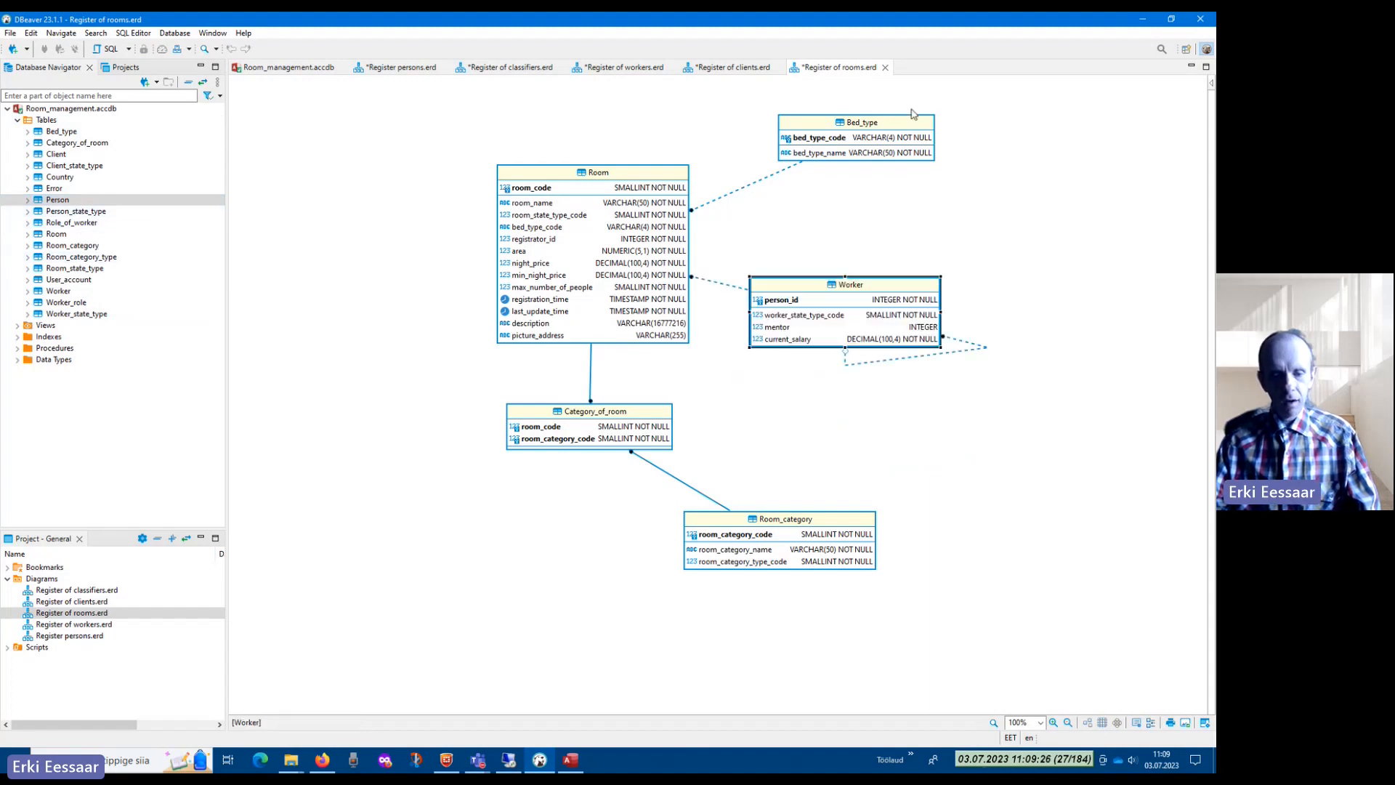
Hide all attributes of the Bed_type, Worker and Room_category tables individually, so each shows only its name
right_click(861, 121)
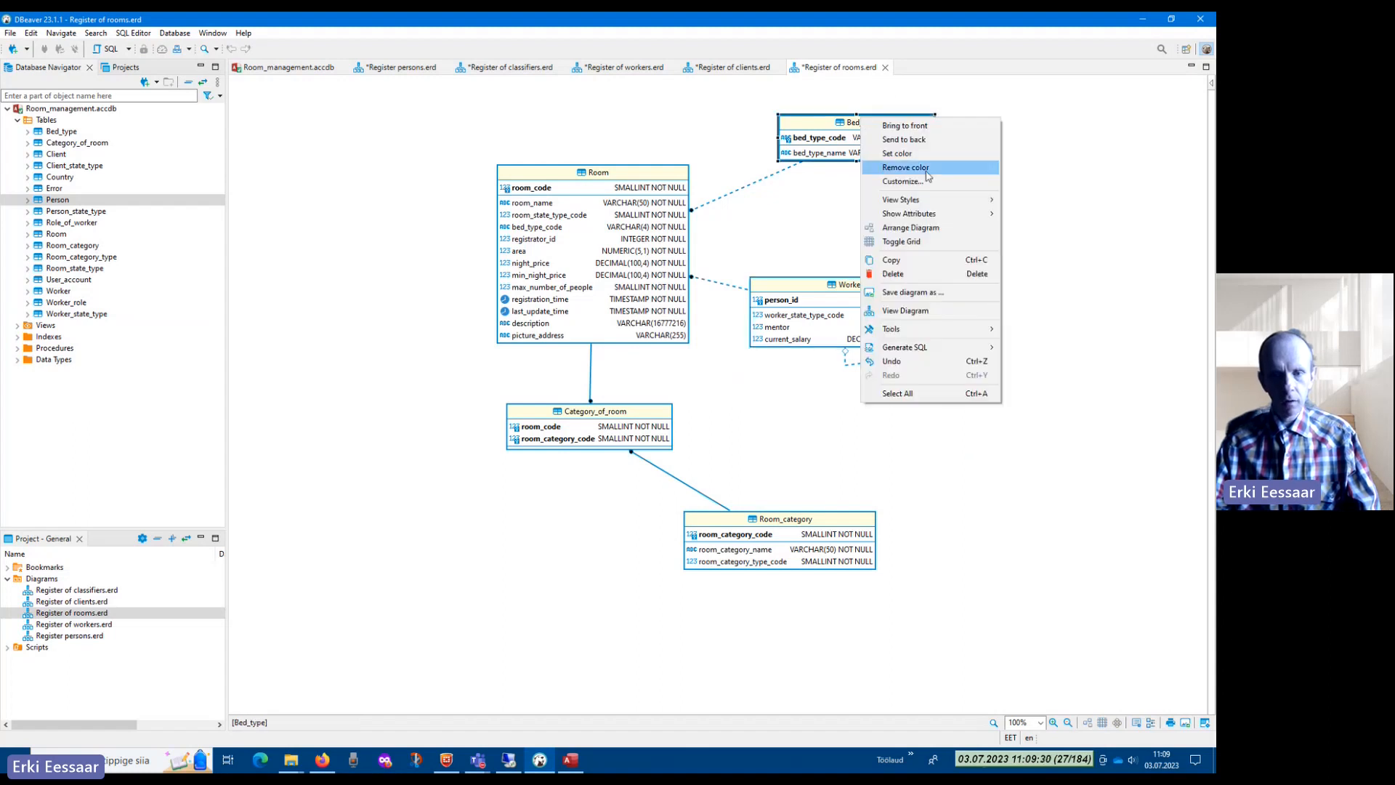
mouse_move(960, 218)
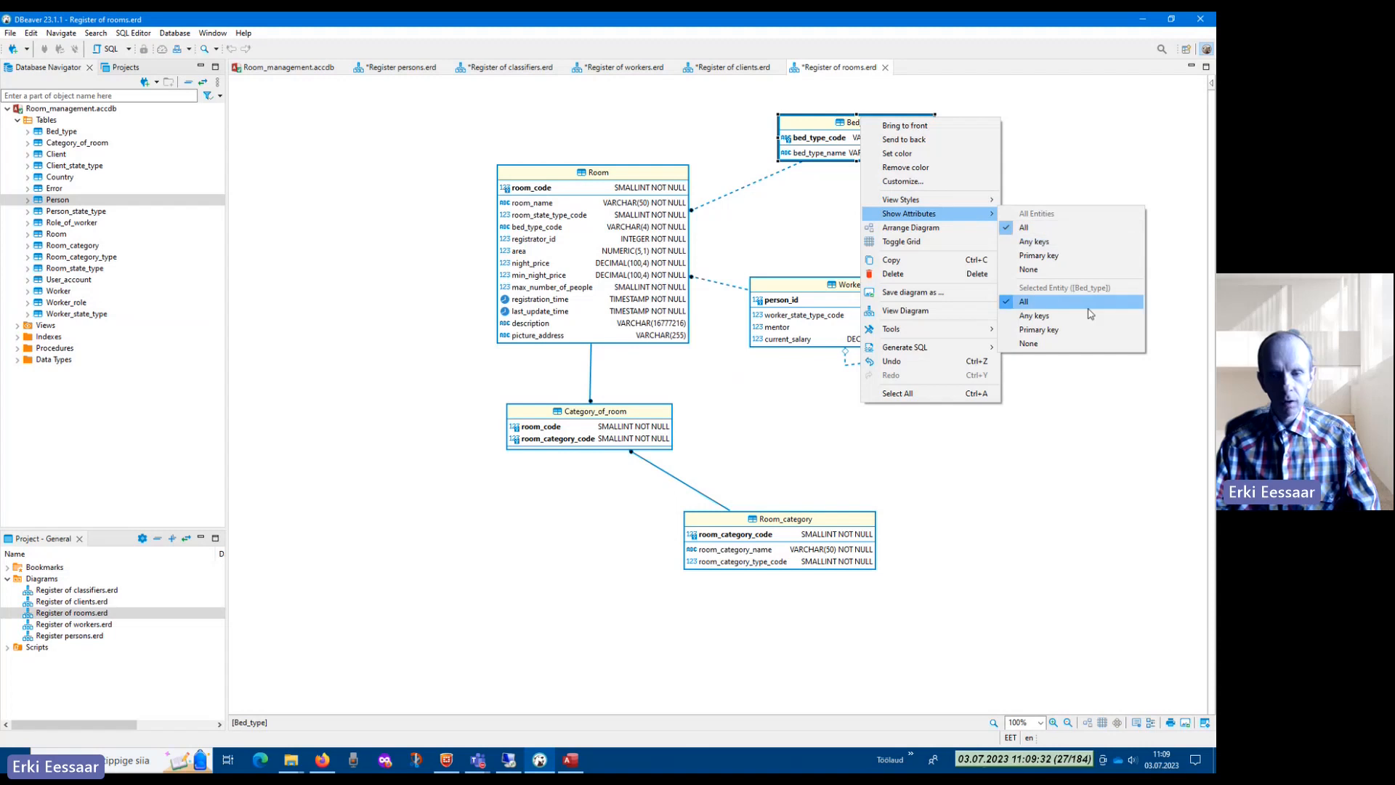
click(1087, 343)
right_click(886, 288)
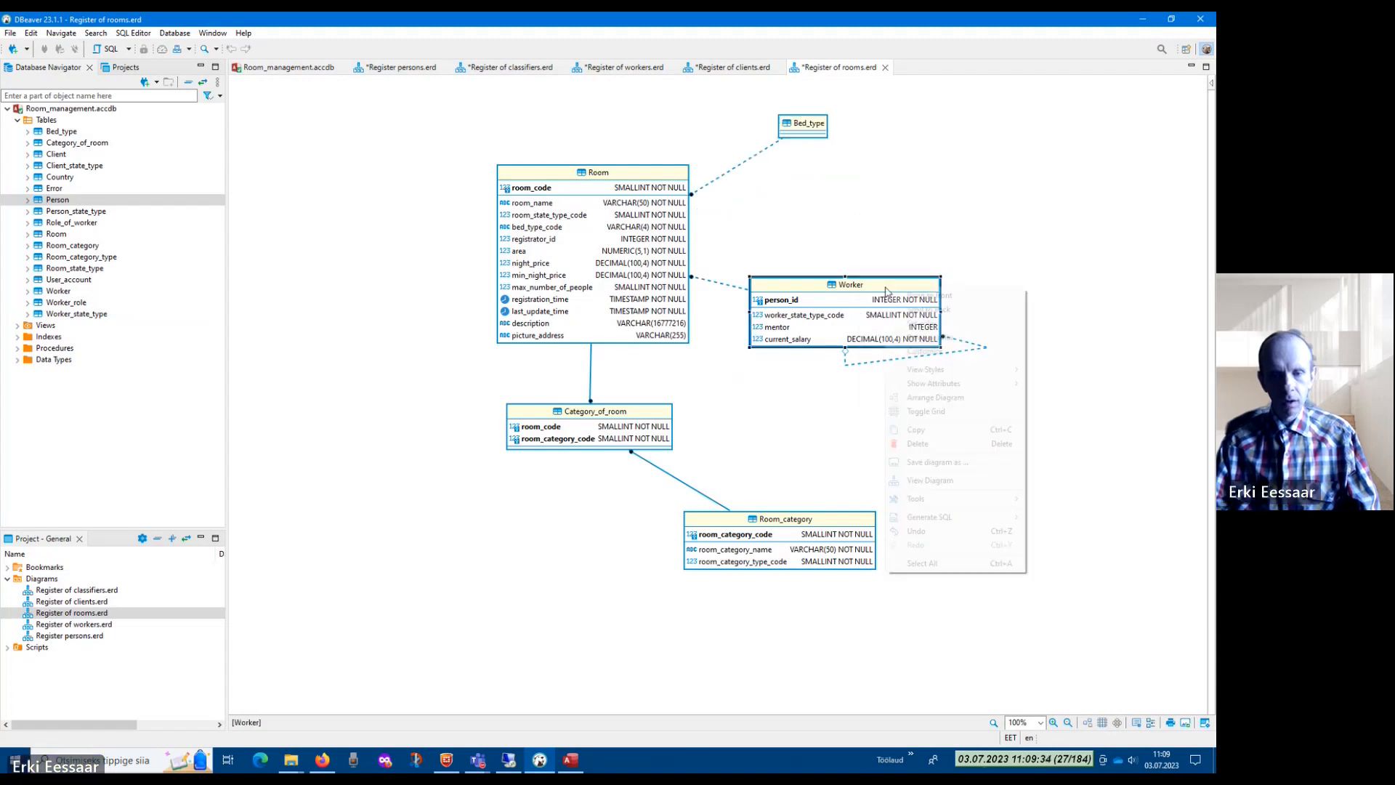
mouse_move(1000, 385)
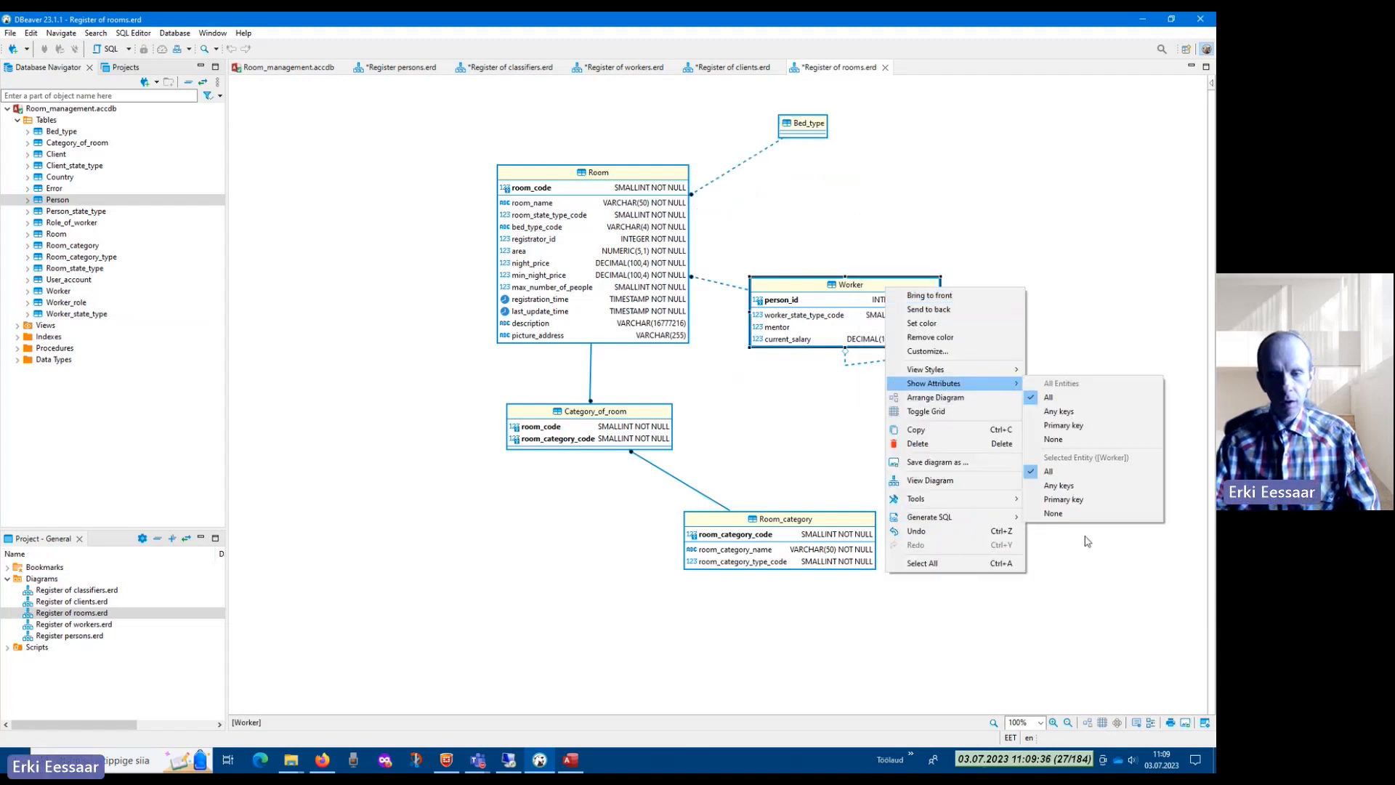
click(1098, 516)
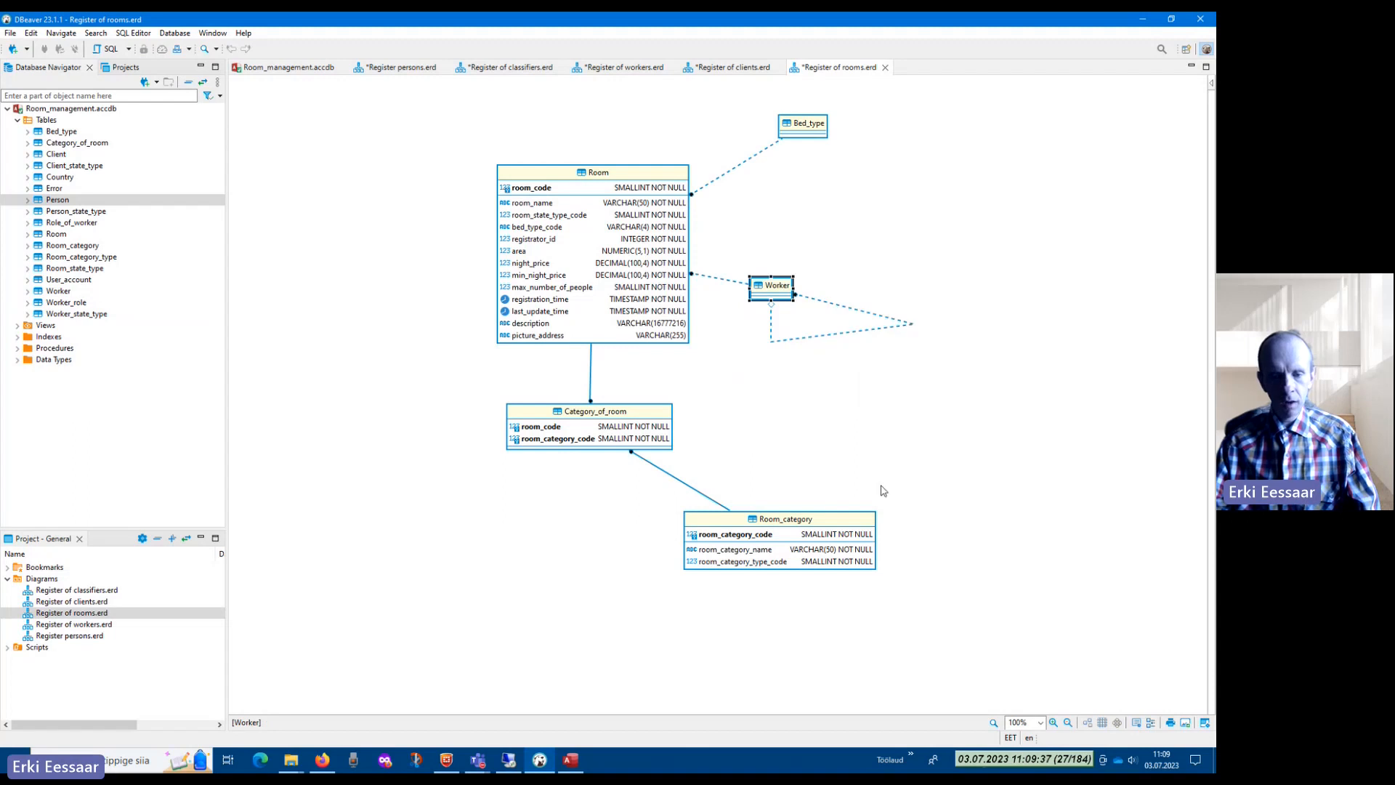
right_click(811, 524)
mouse_move(879, 331)
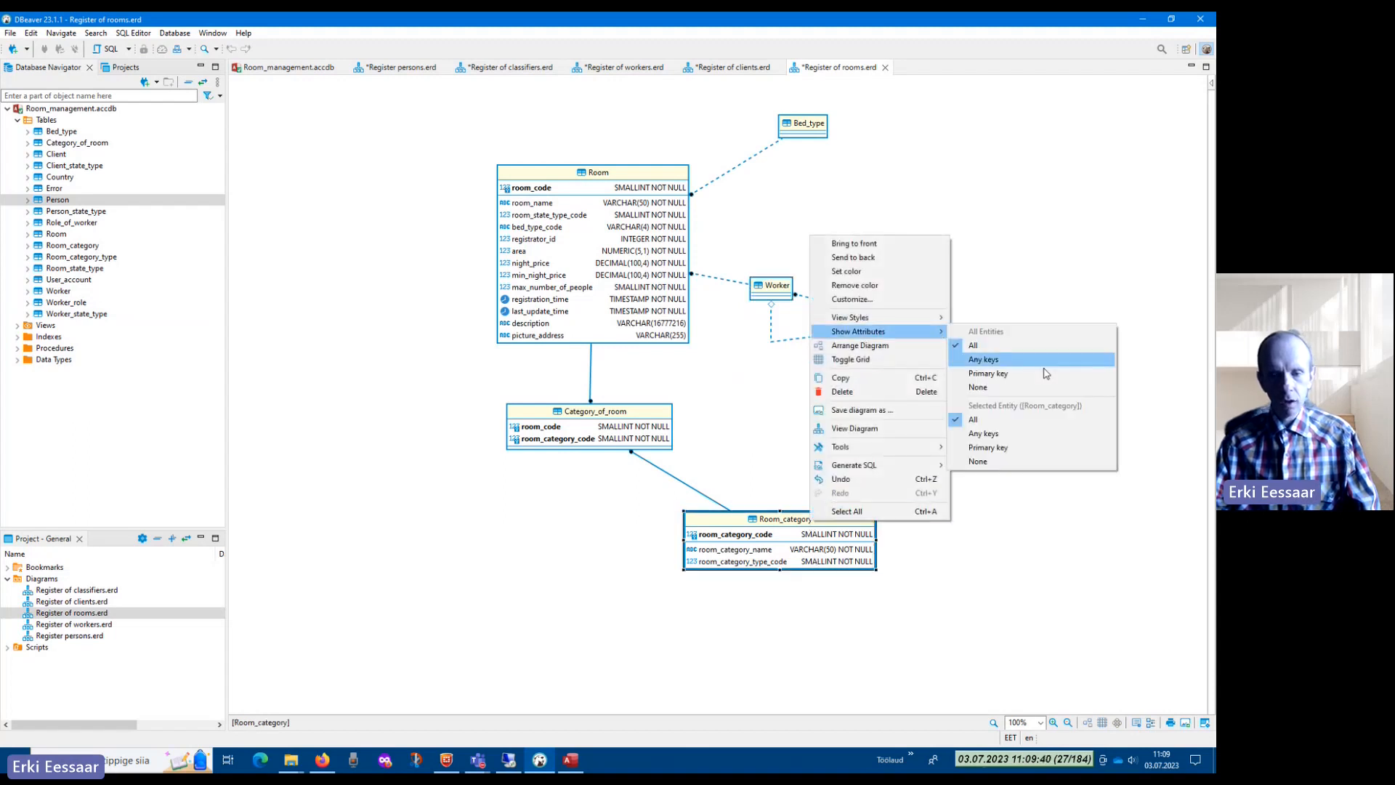
click(1033, 461)
Move Room_category closer to Category_of_room and Bed_type closer to Room
drag(735, 517, 758, 489)
click(814, 241)
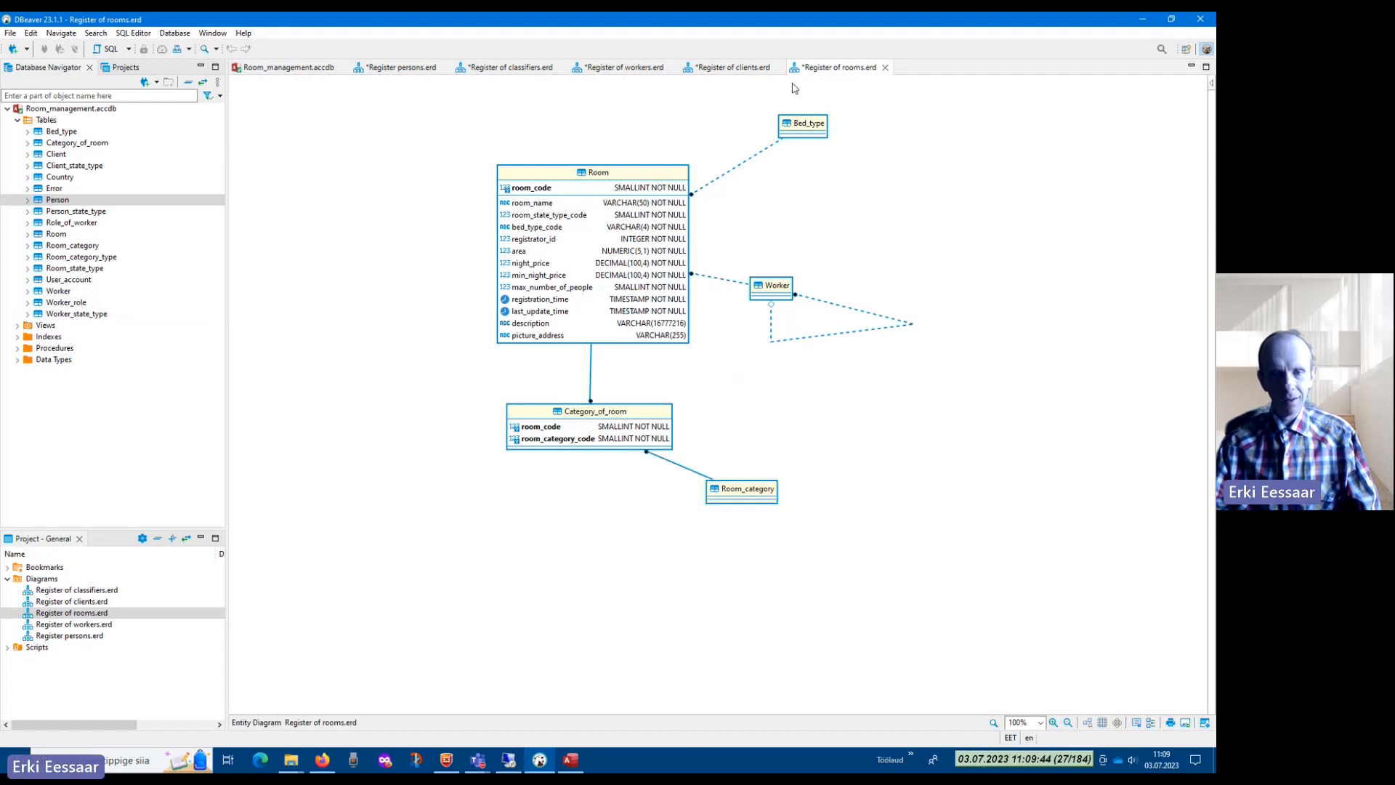
drag(816, 125, 776, 122)
click(887, 264)
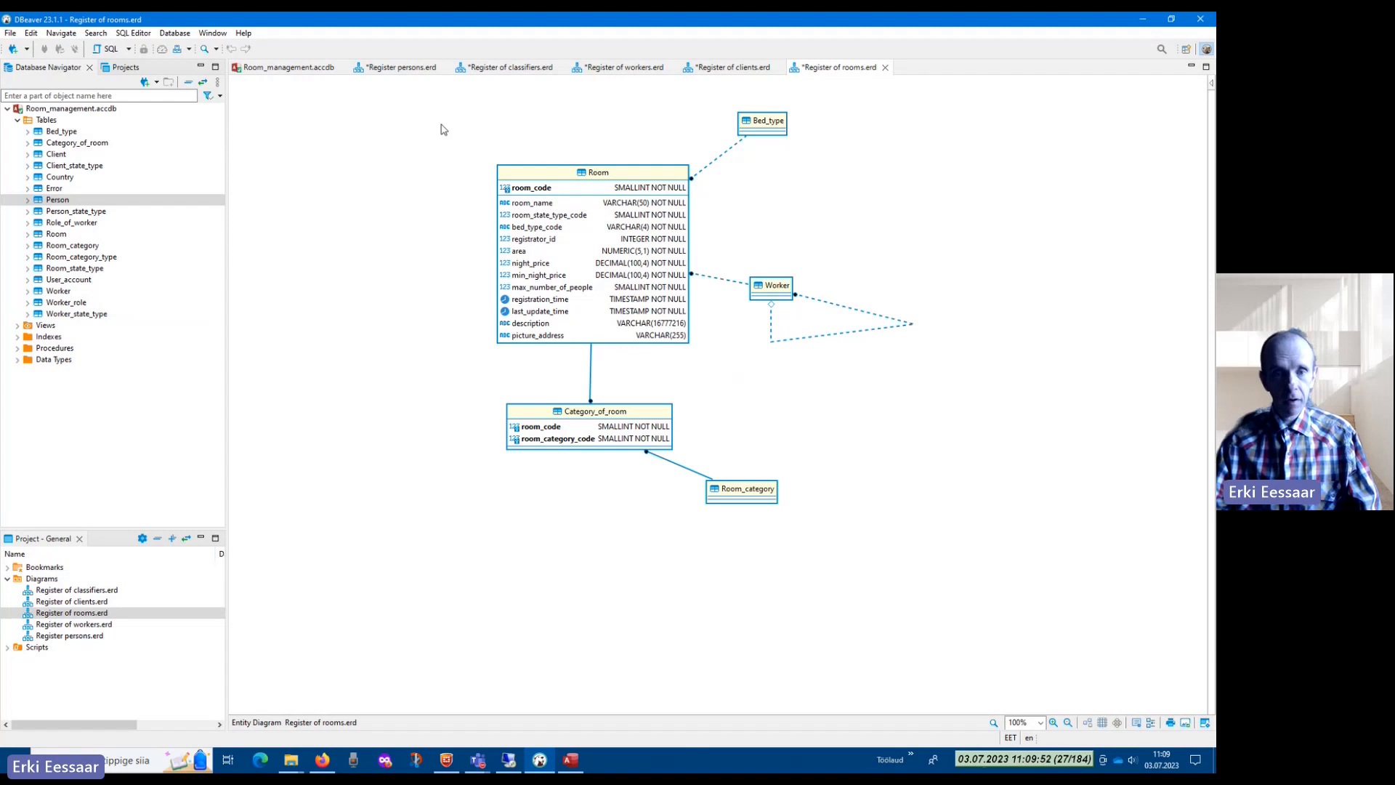
Examine the detailed Room and Category_of_room tables and the collapsed Room_category, Worker and Bed_type tables one by one
click(588, 185)
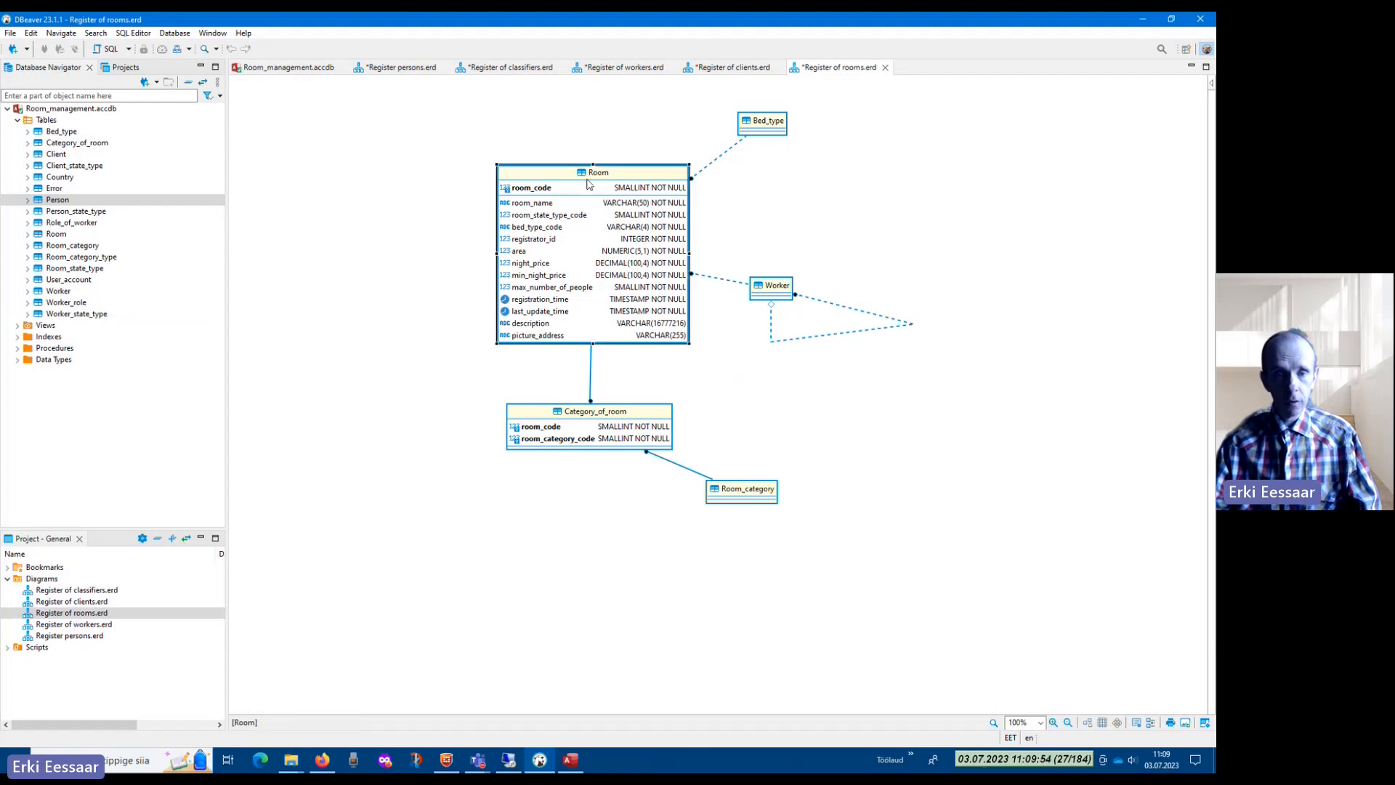
click(608, 418)
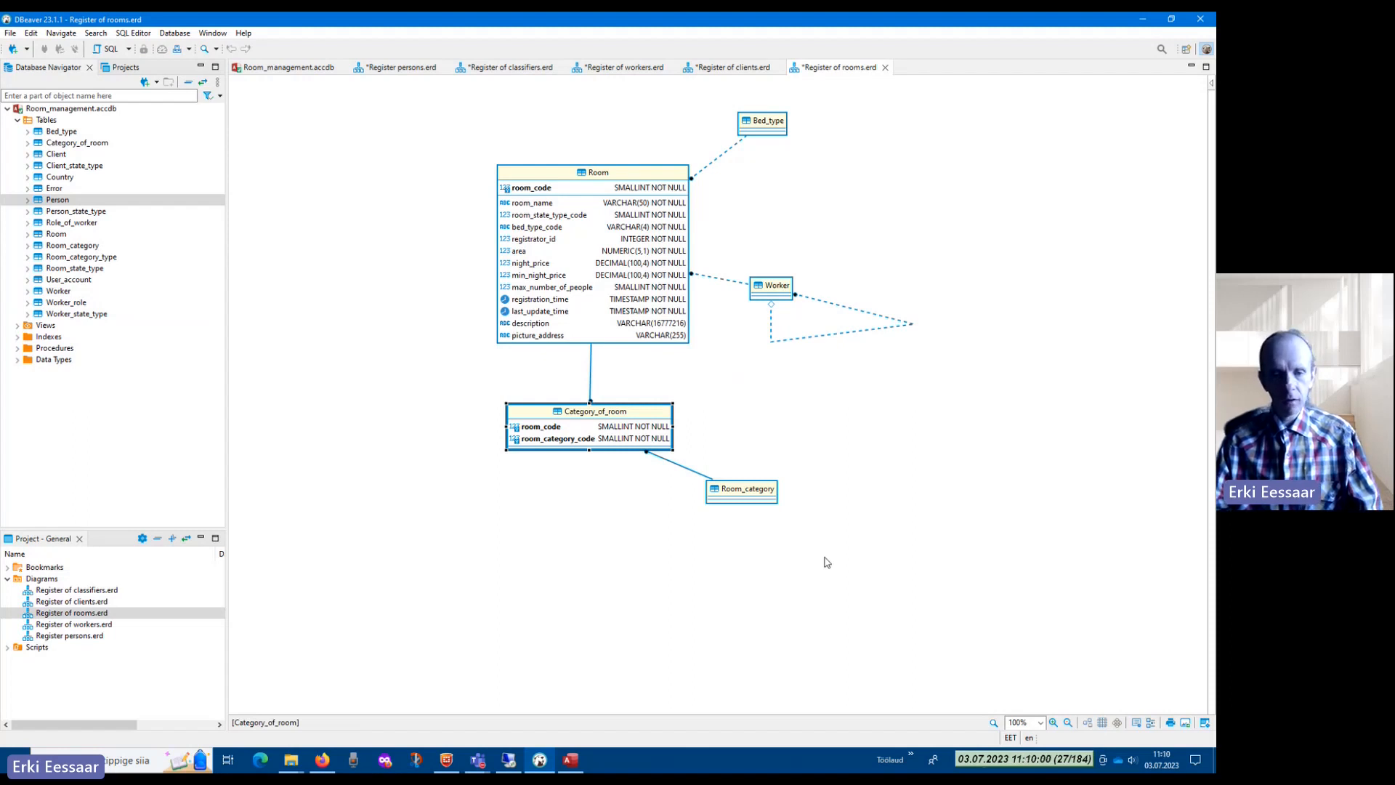
click(794, 566)
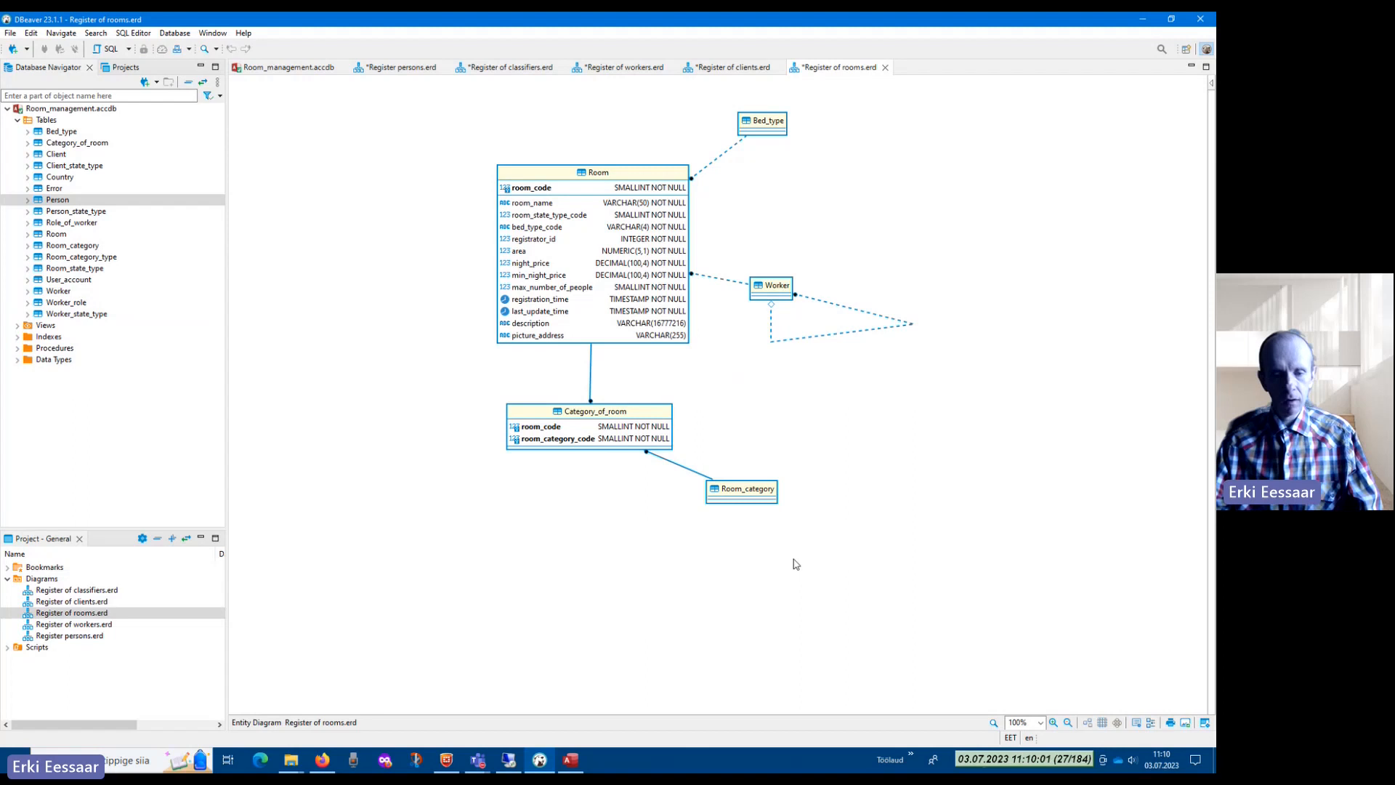
click(740, 496)
click(777, 285)
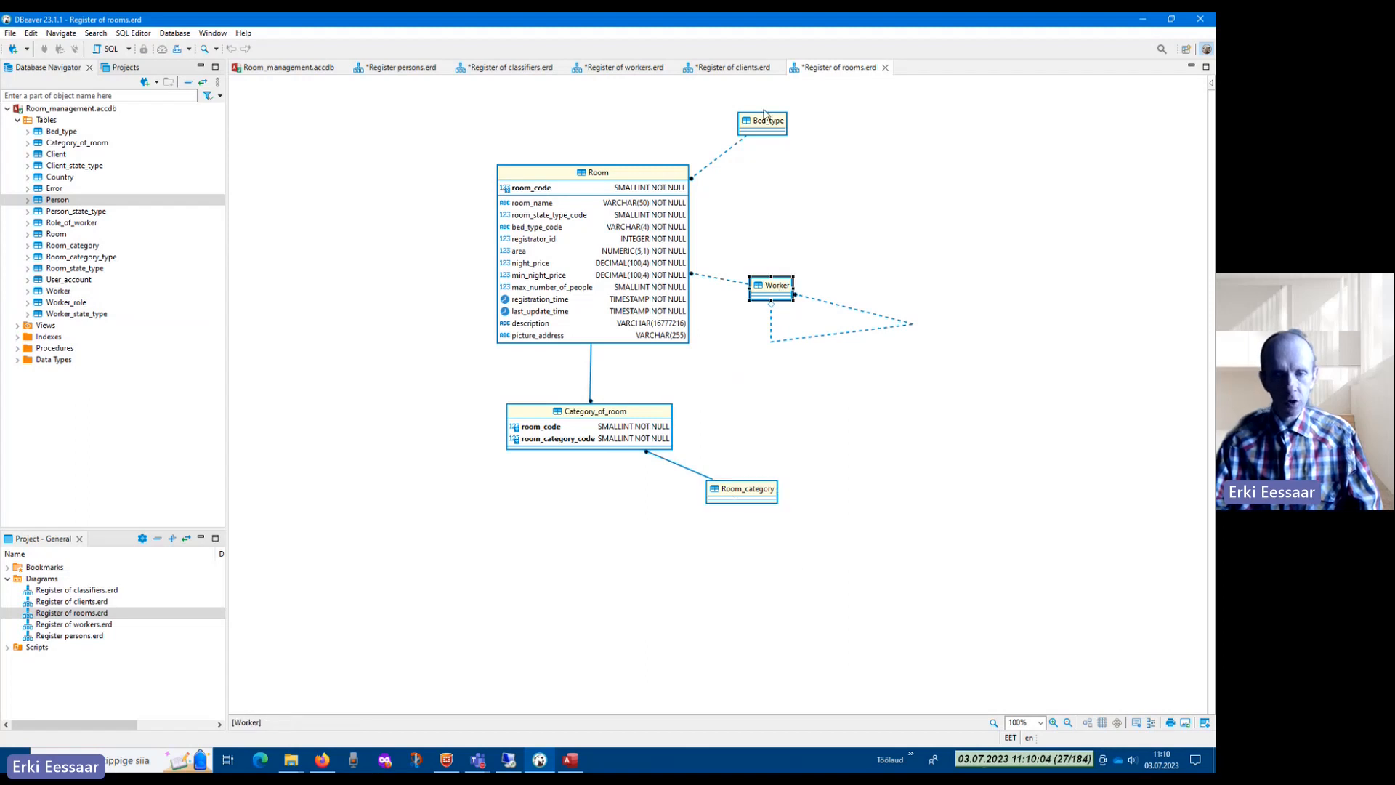
click(766, 117)
click(936, 220)
click(761, 121)
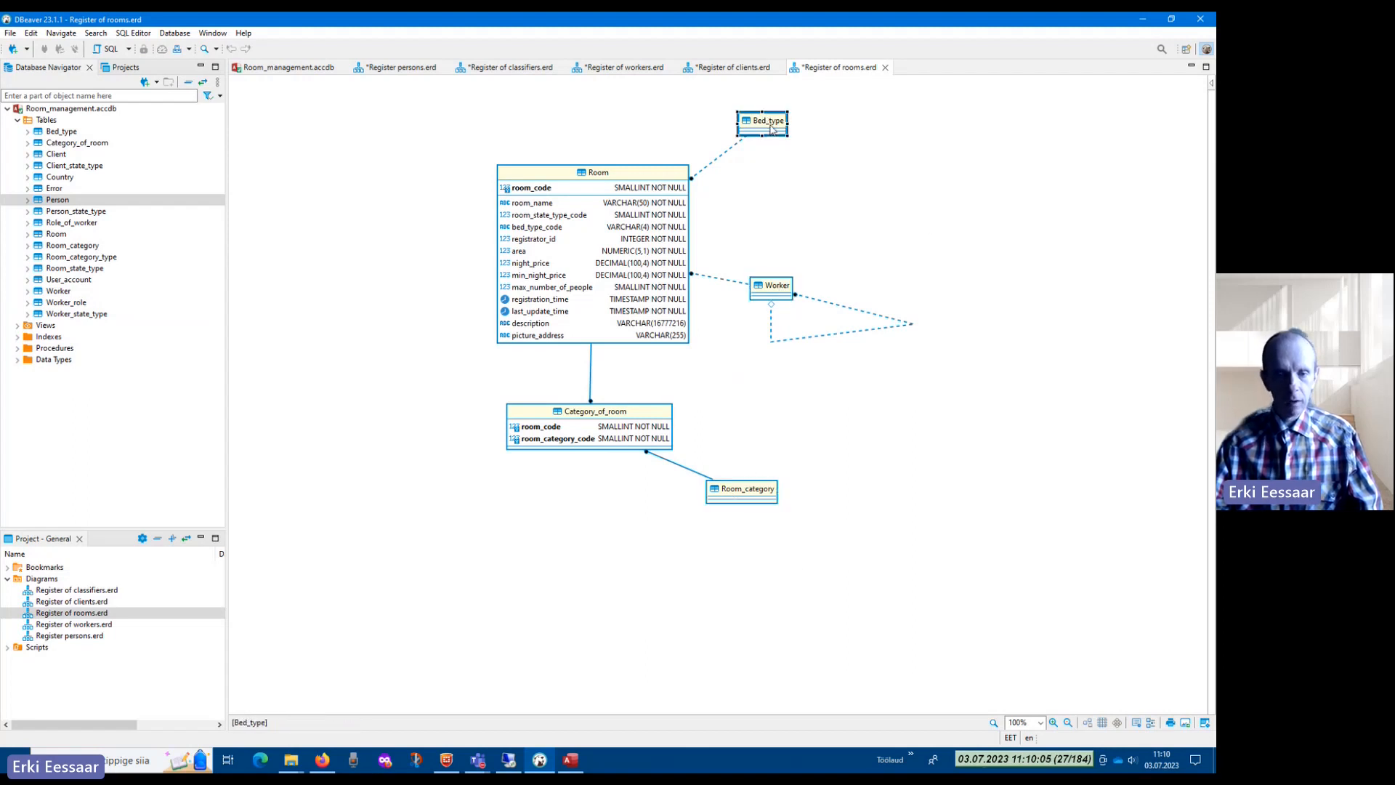
click(774, 216)
click(770, 286)
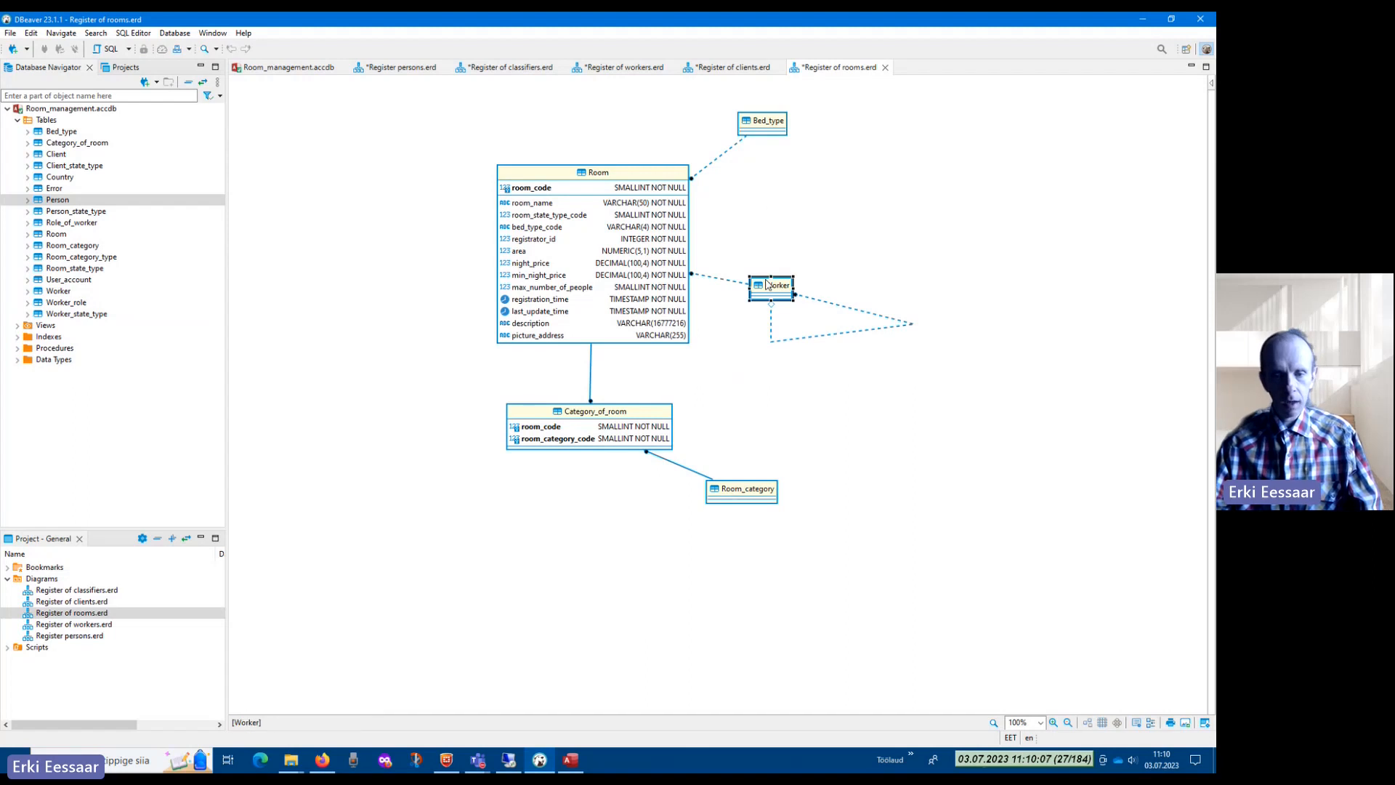
click(759, 503)
click(765, 470)
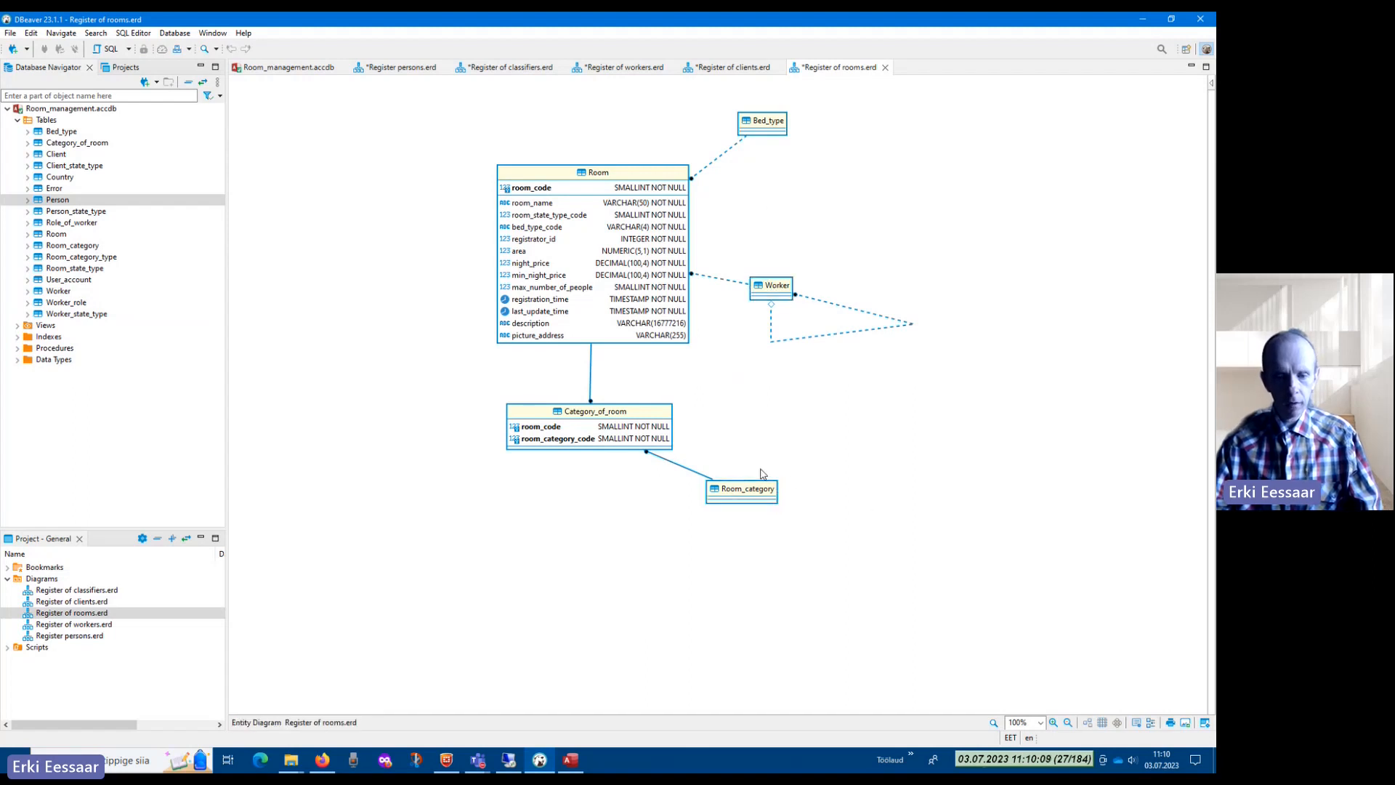
Inspect the foreign keys linking Category_of_room to Room_category, Room to Worker, and Room to Bed_type
click(698, 473)
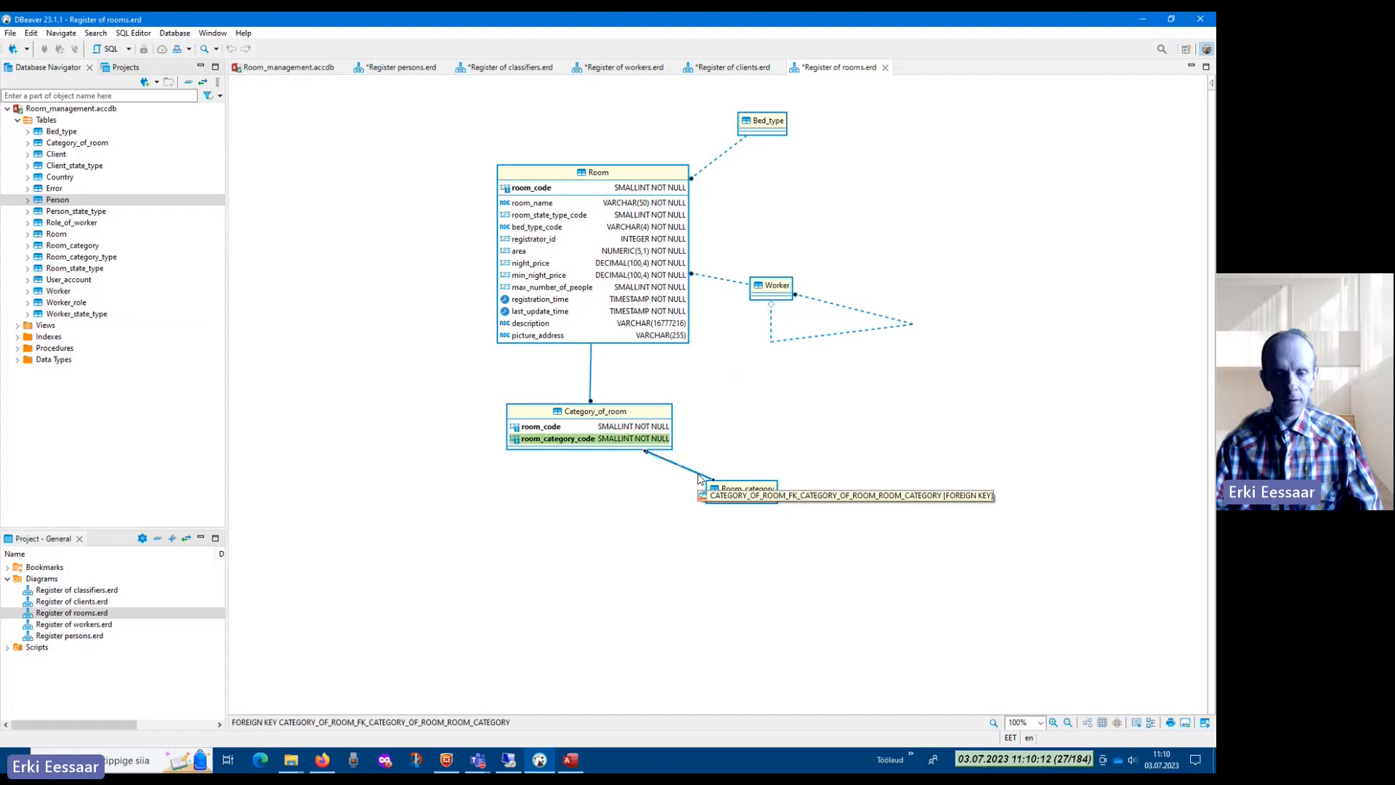
click(738, 283)
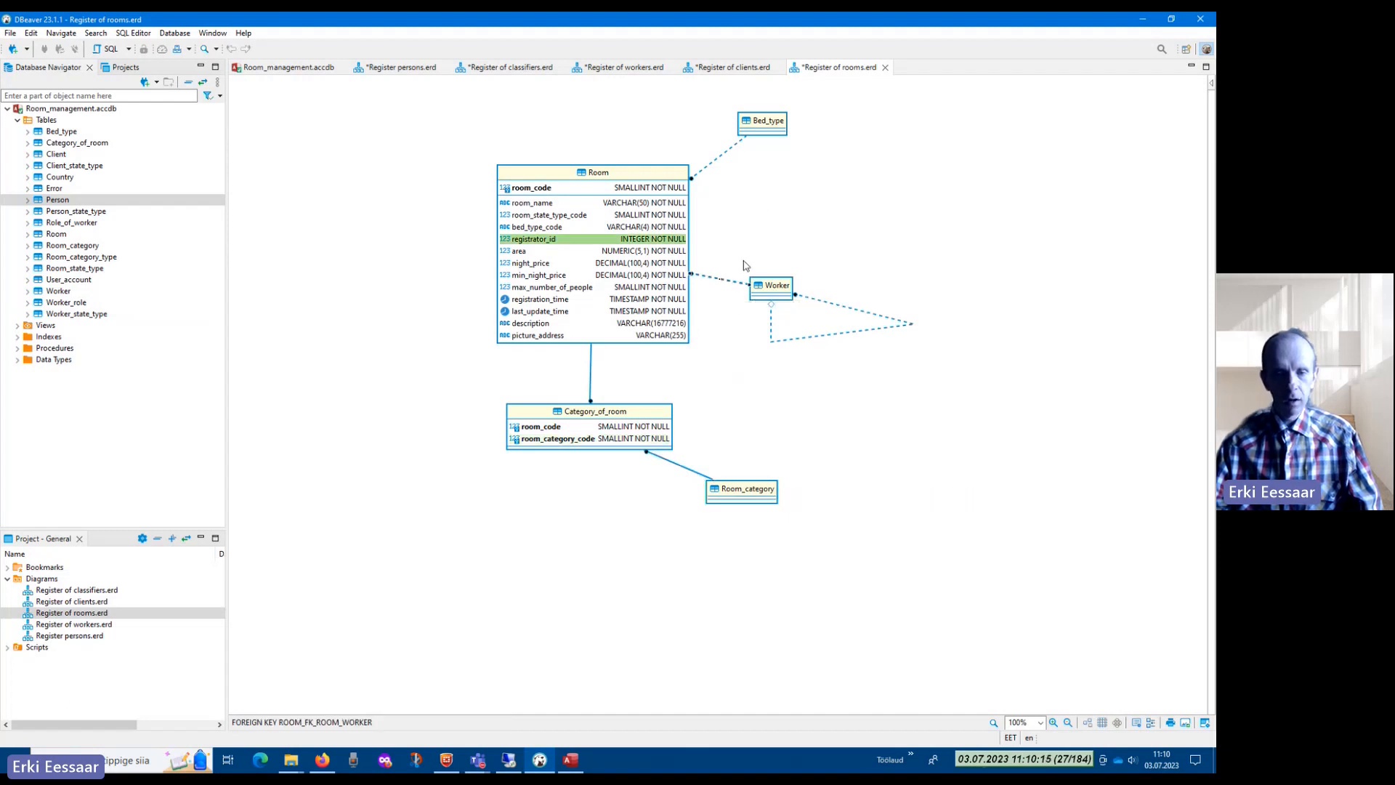
click(714, 162)
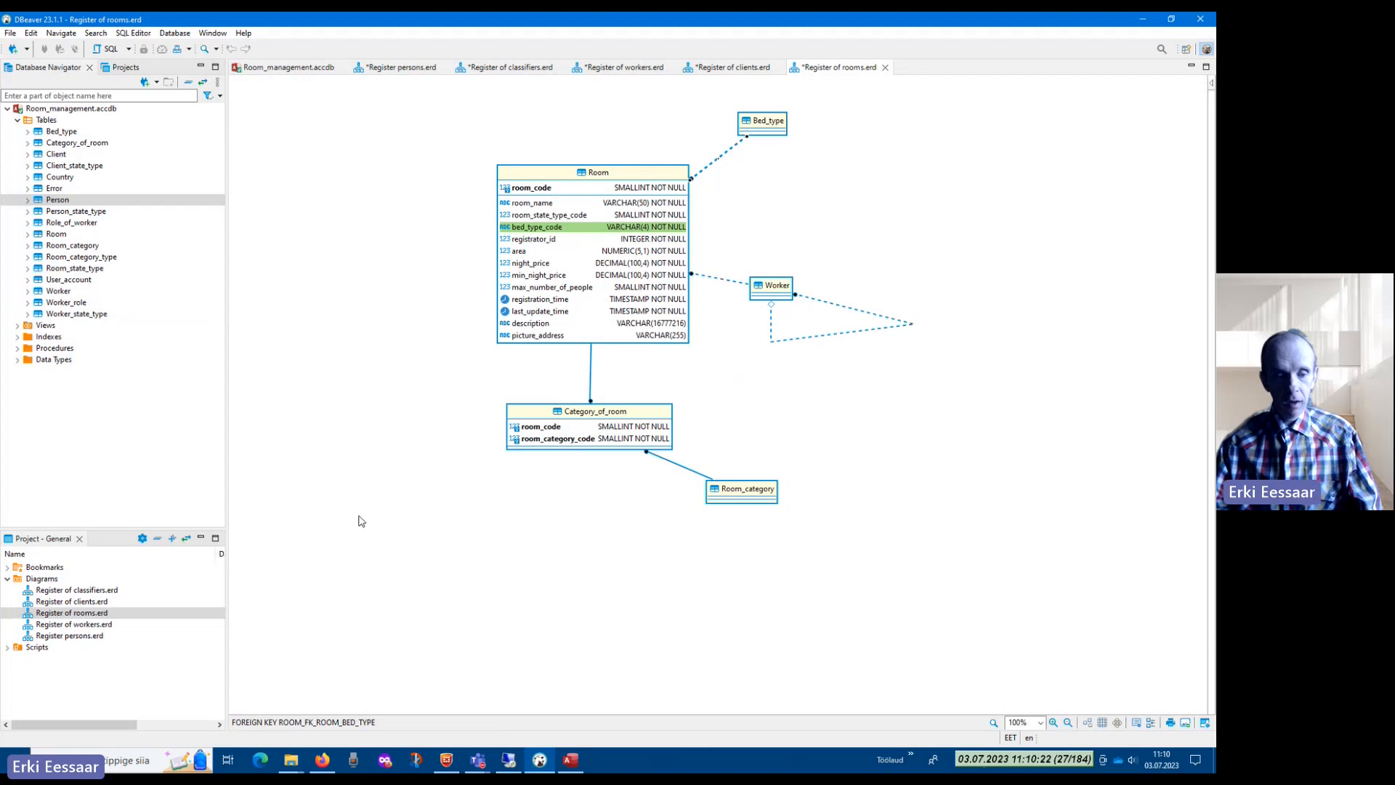
click(432, 592)
Start a new ER diagram named Test in the Diagrams folder and expand the Room_management.accdb tables for its initial content
click(42, 579)
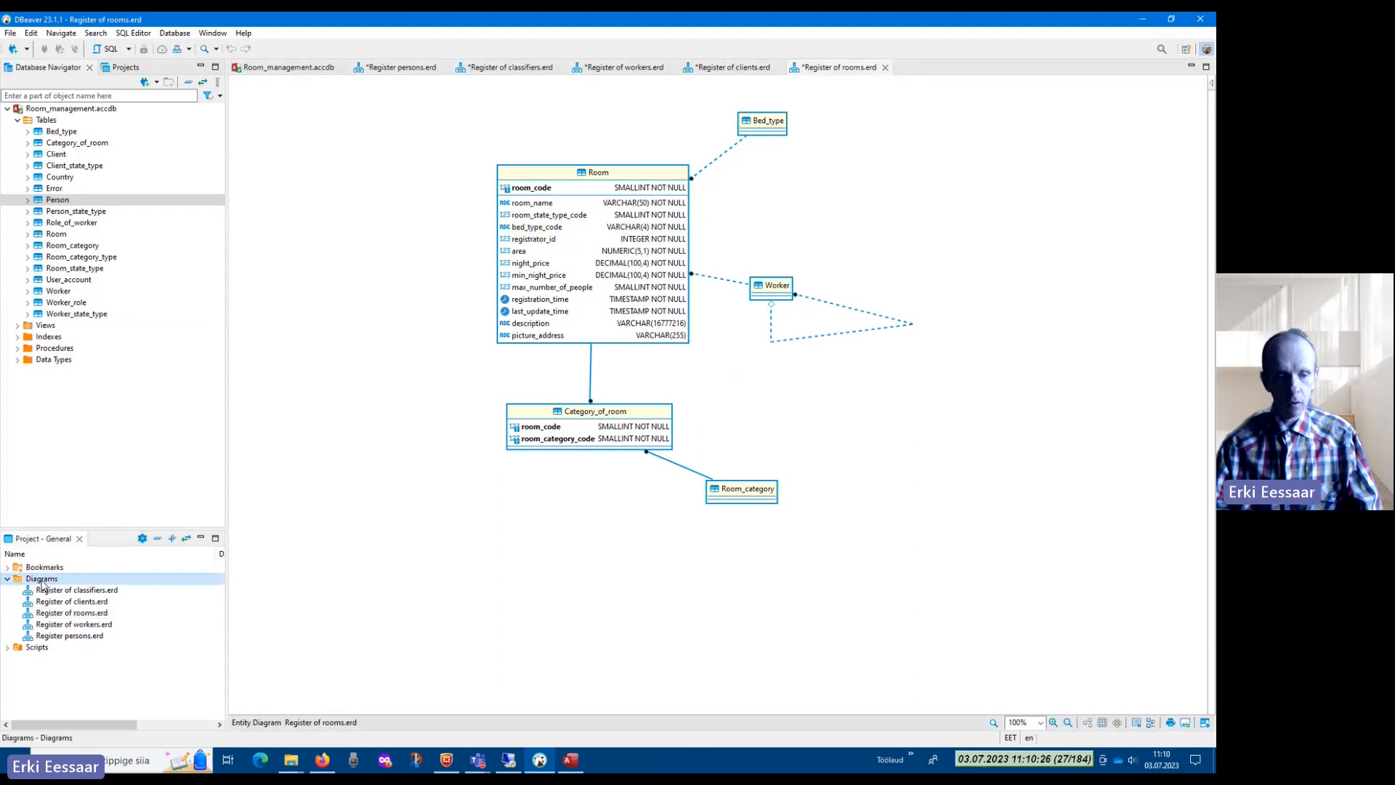
right_click(42, 582)
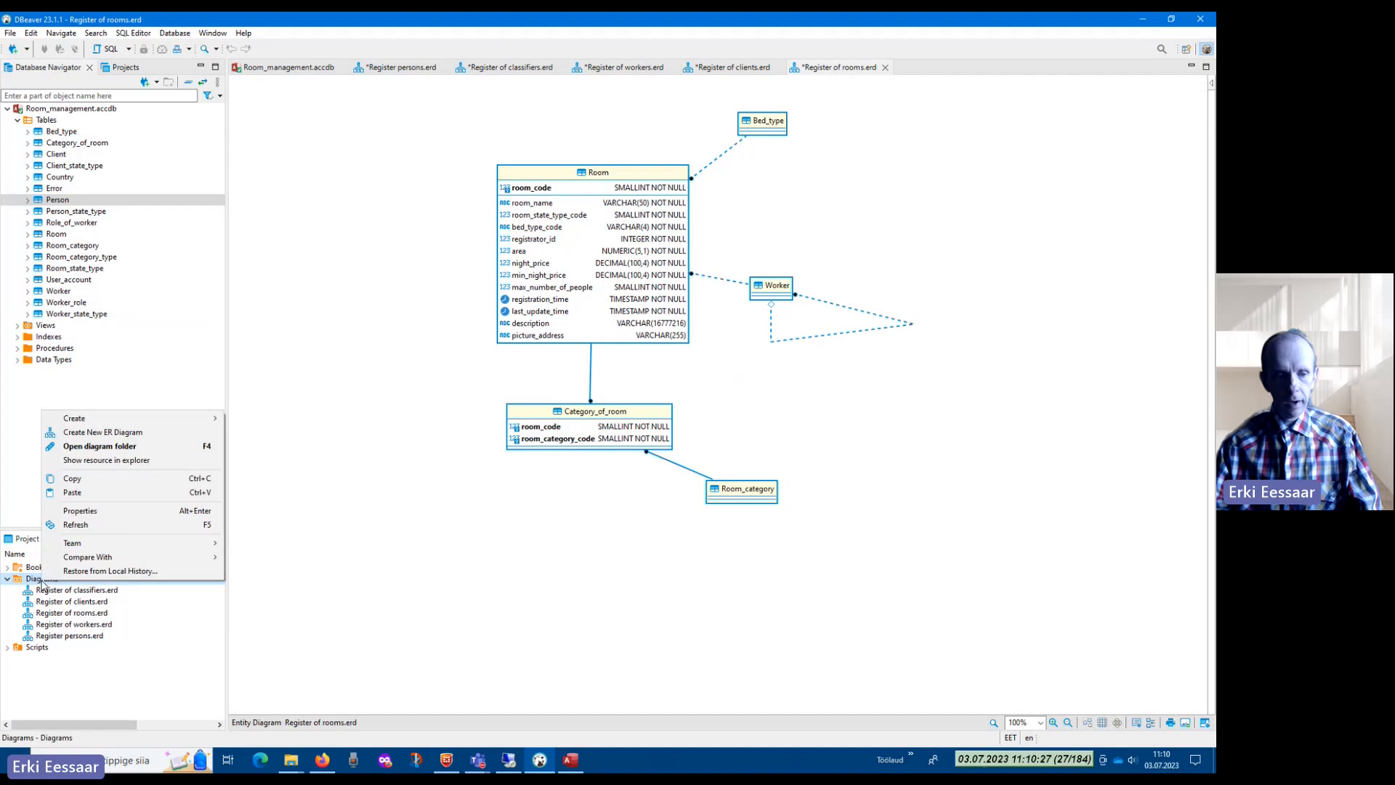
click(148, 435)
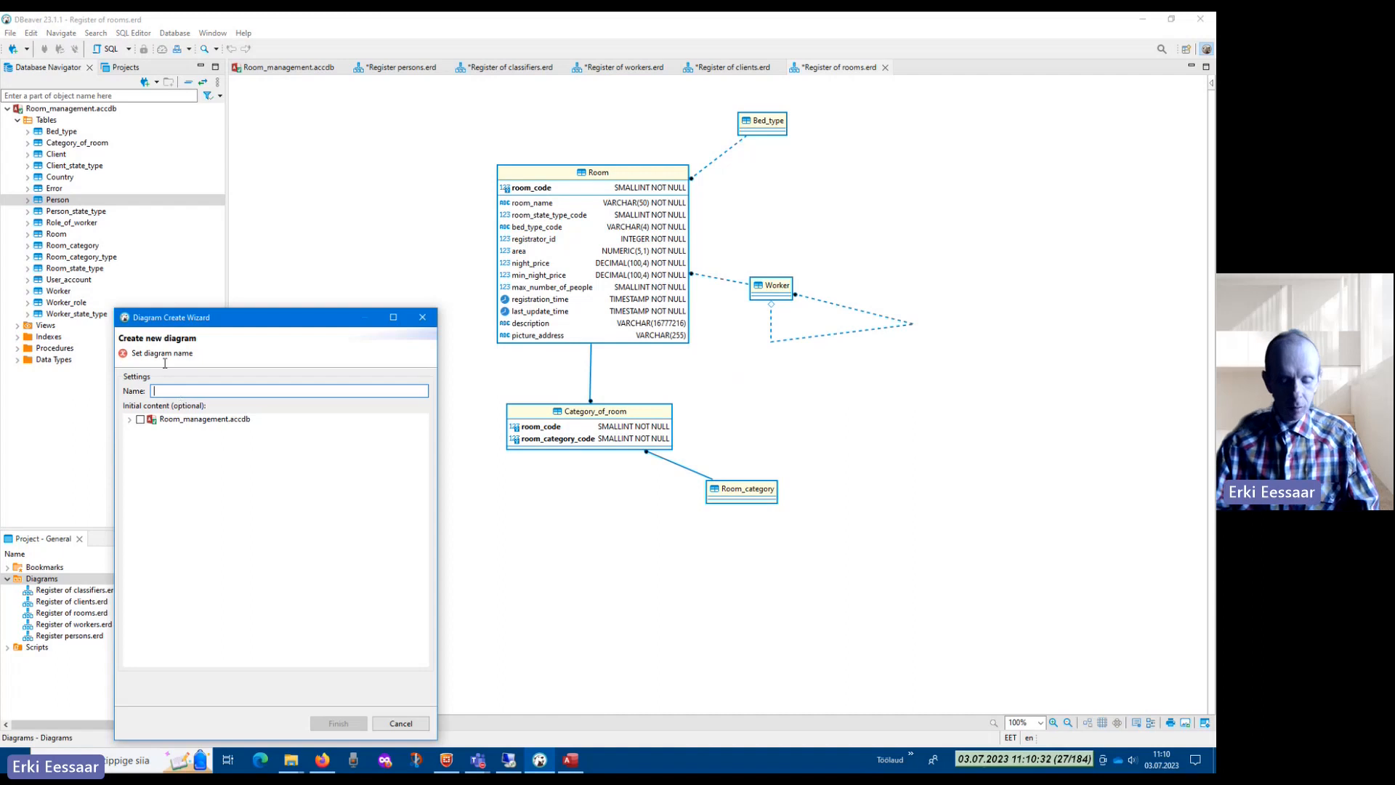
text(Test)
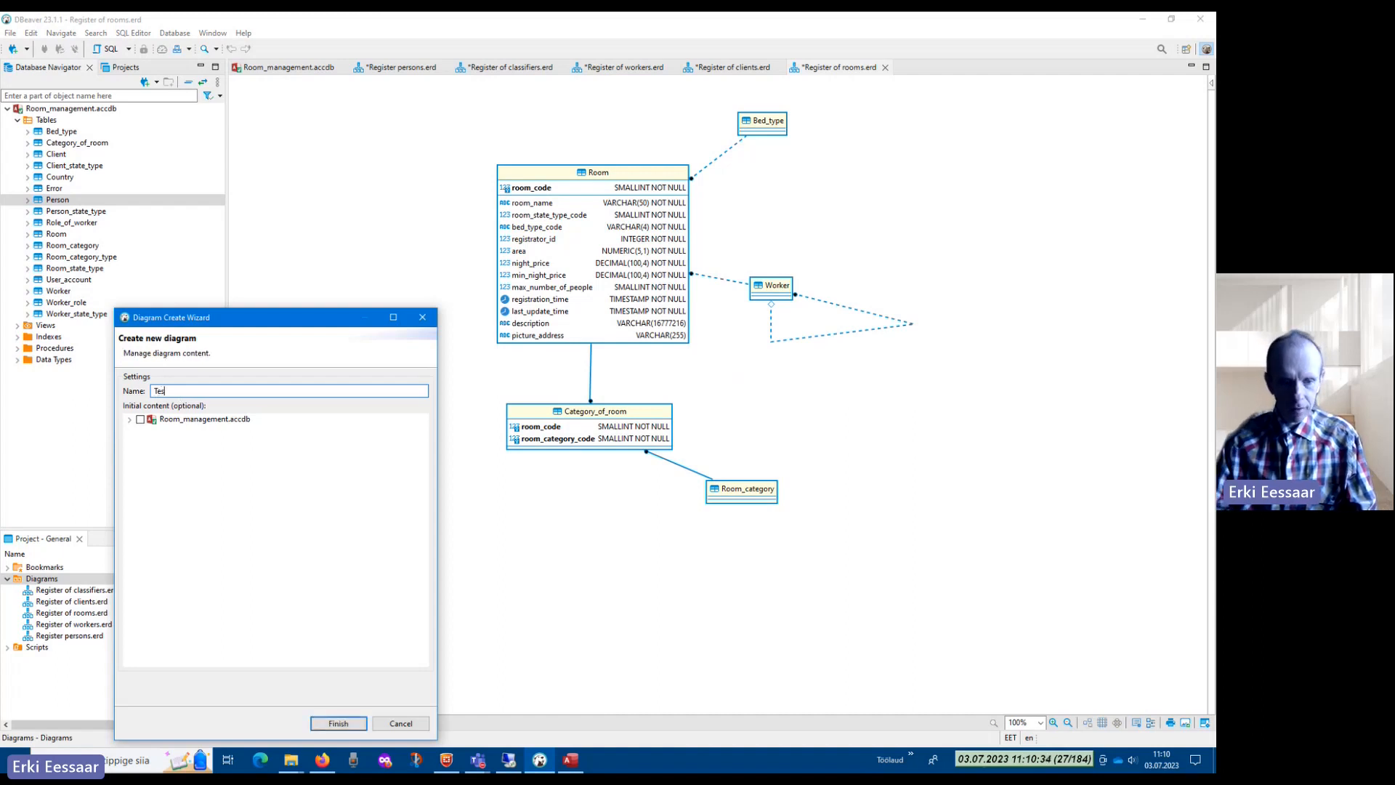
click(130, 419)
click(139, 431)
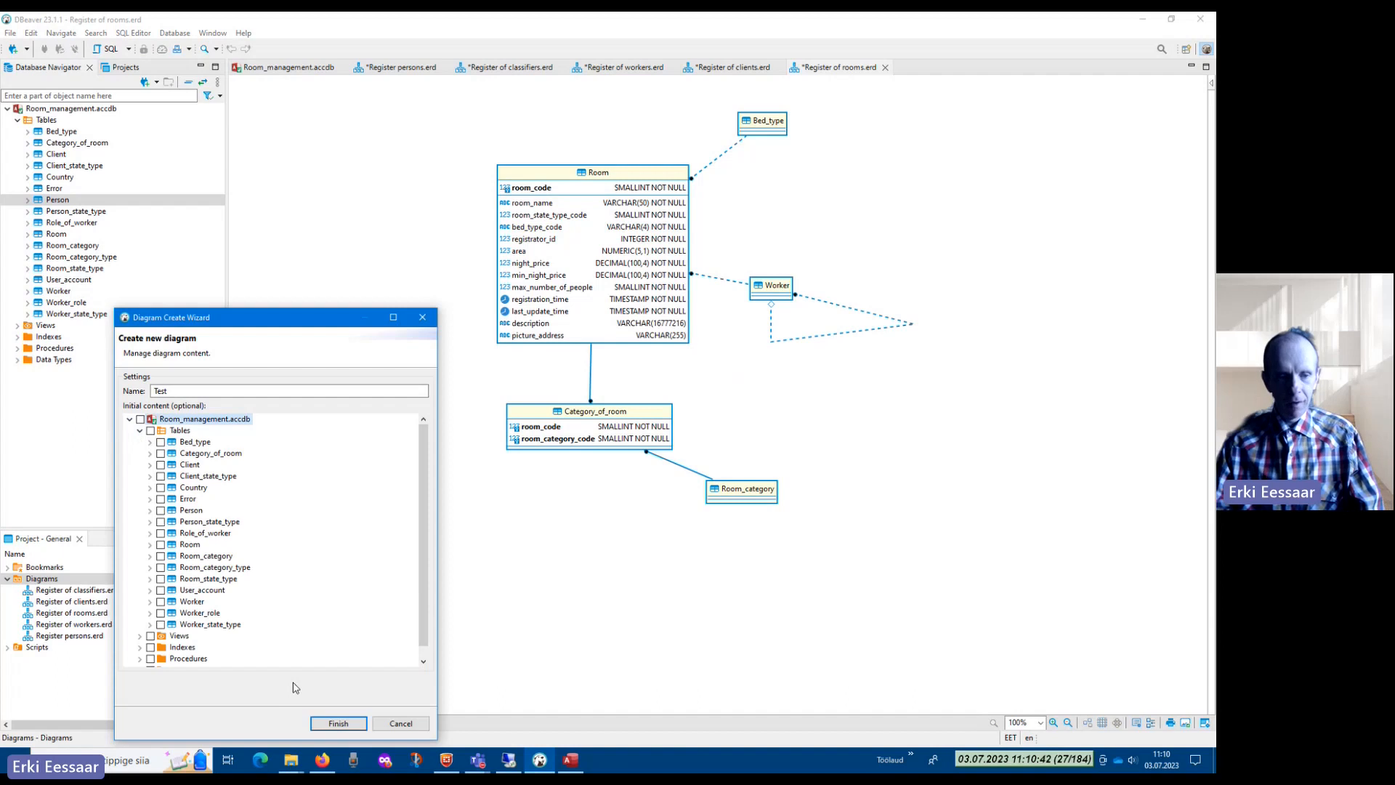
drag(221, 320, 260, 179)
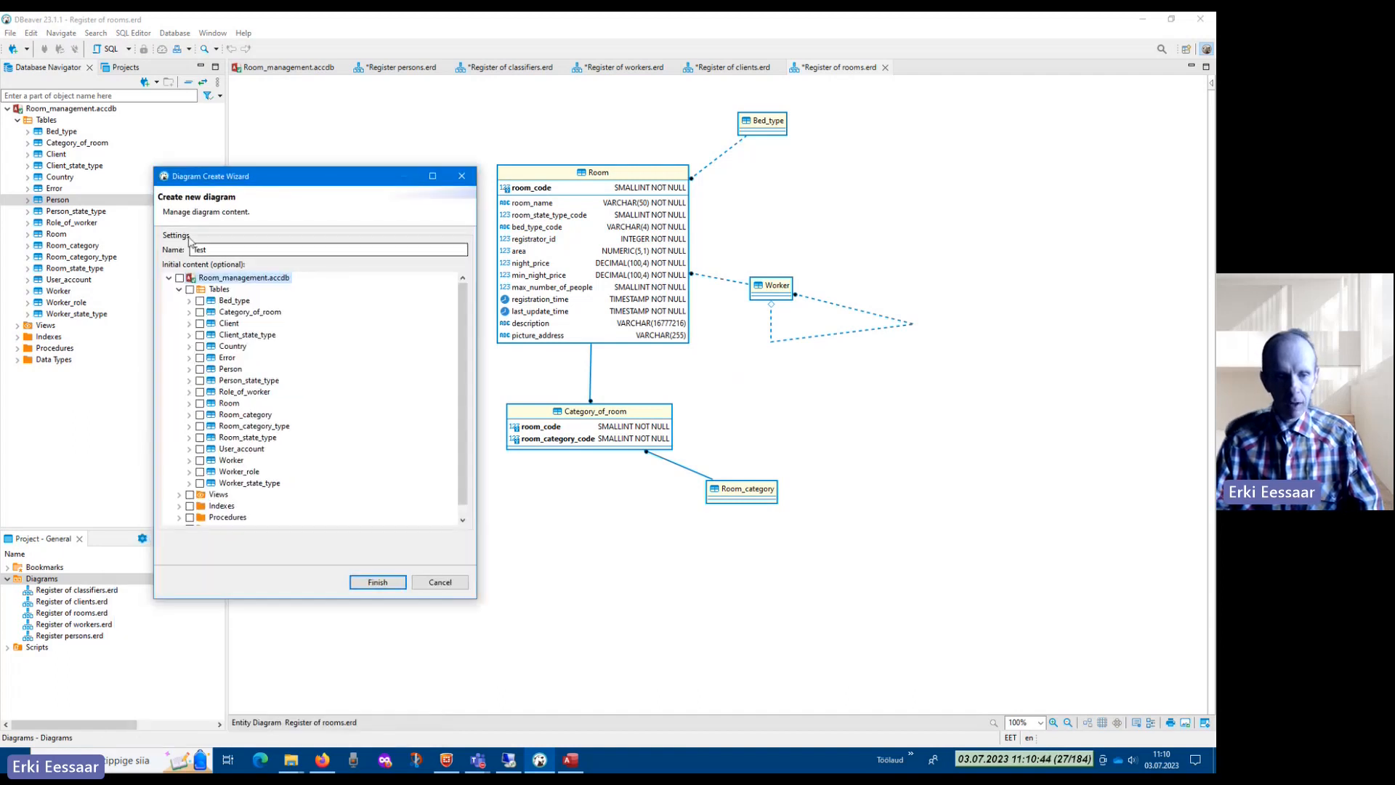
Choose Room, Category_of_room, Room_category and Worker as the initial content and create the Test diagram
click(200, 404)
click(200, 313)
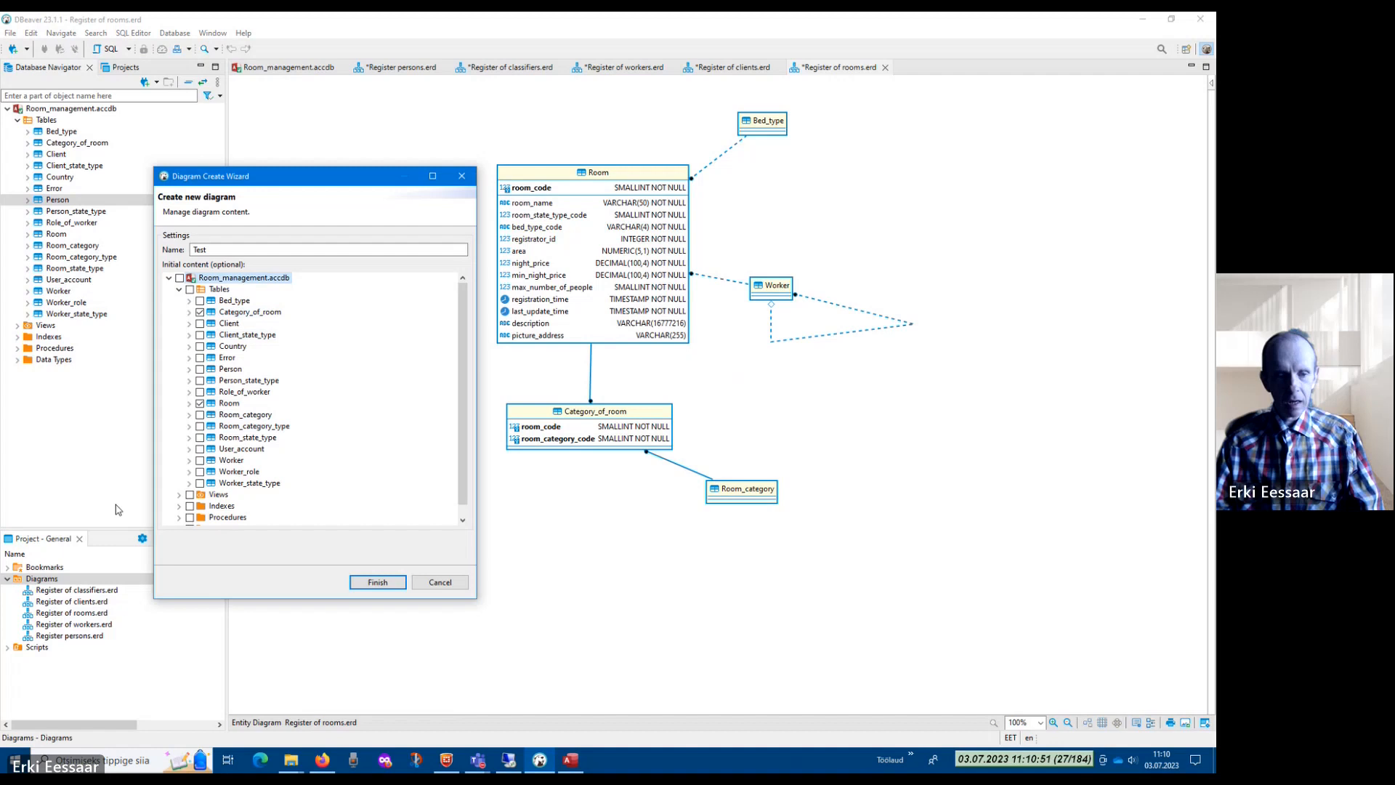
click(200, 415)
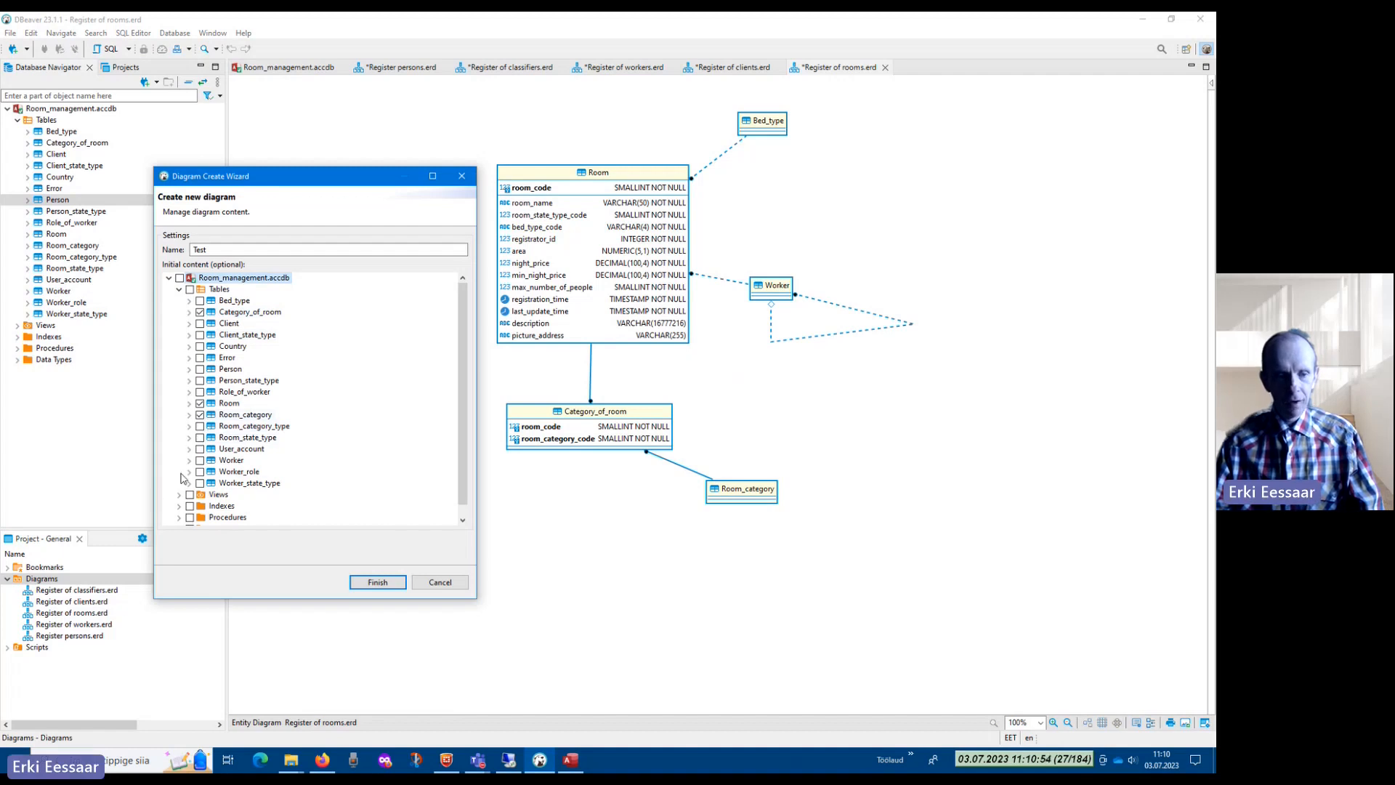
click(199, 460)
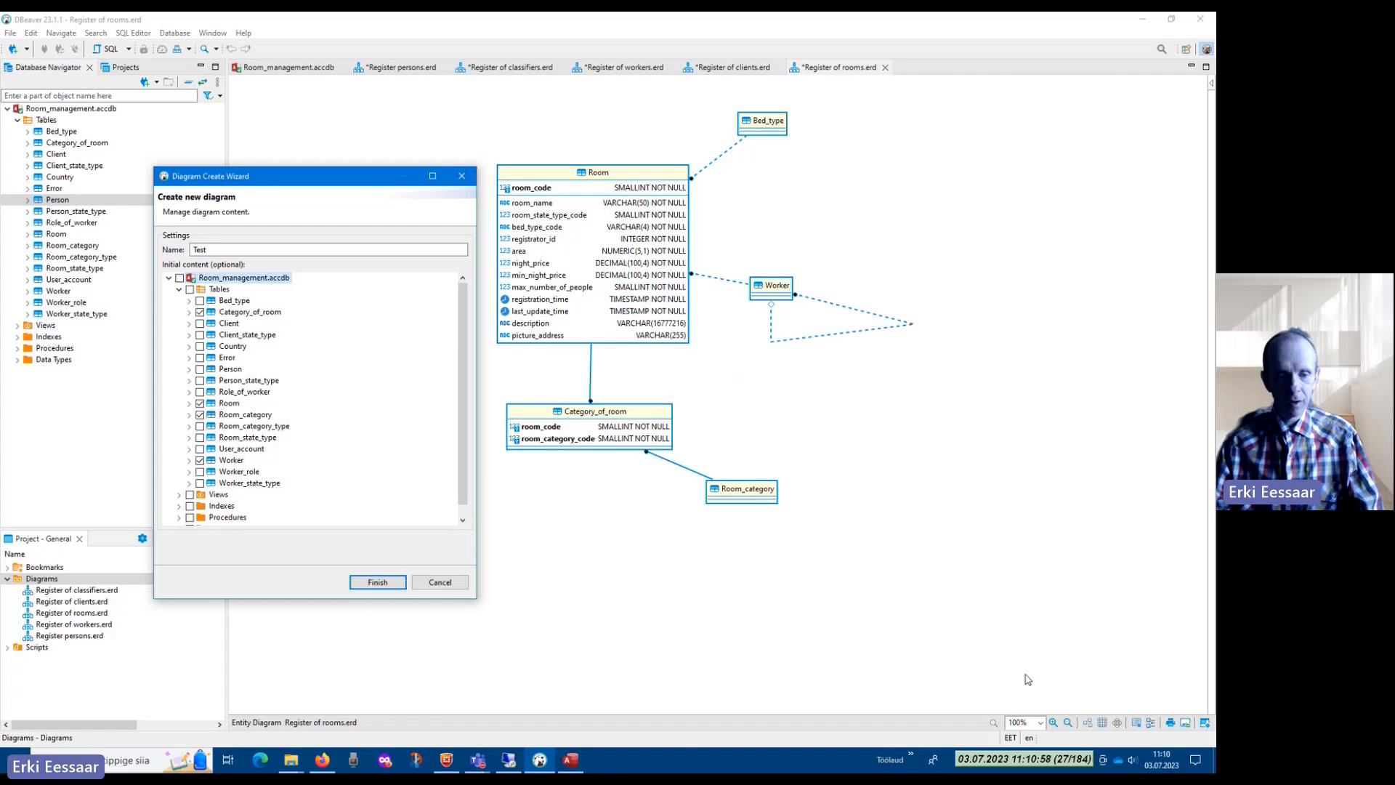
click(390, 584)
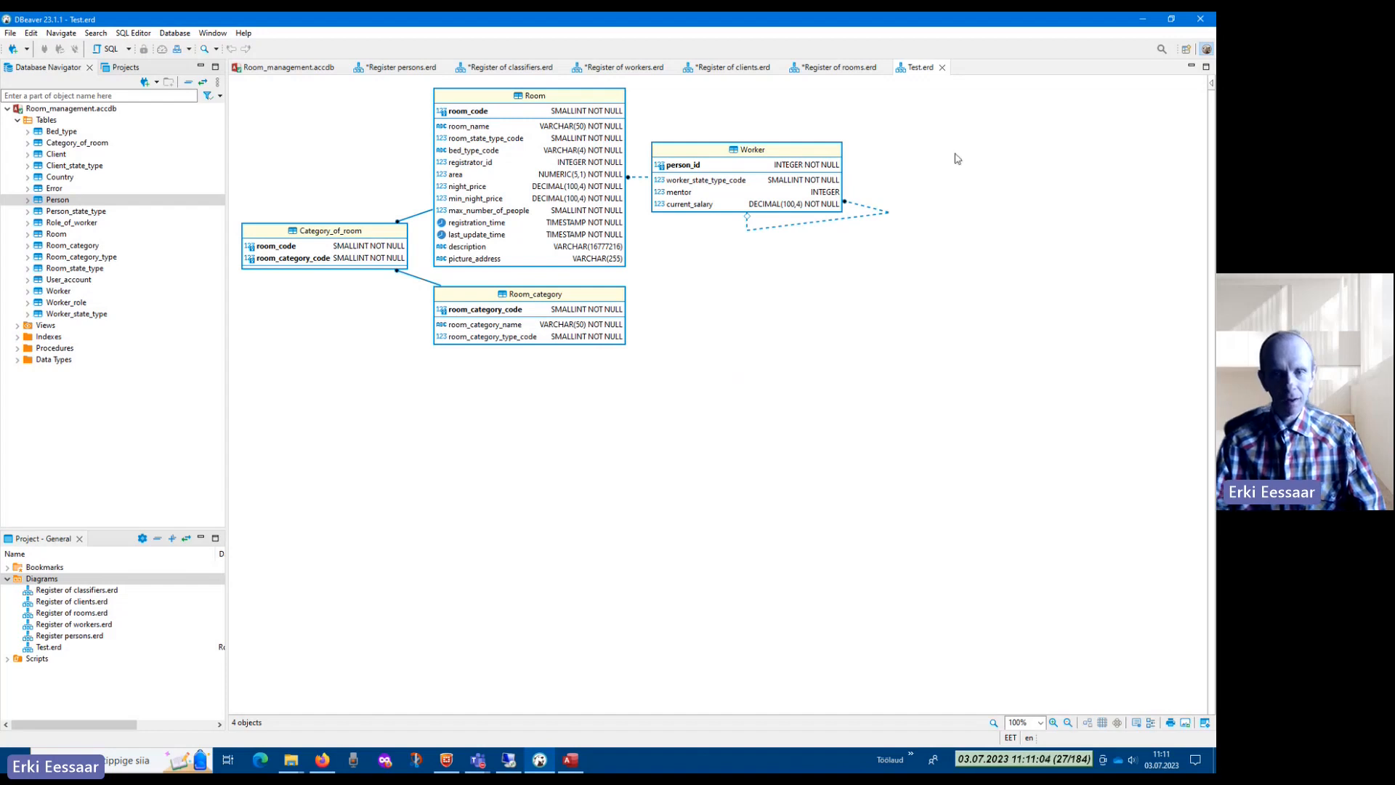
Close the Test diagram and delete Test.erd from the project's Diagrams folder
click(941, 67)
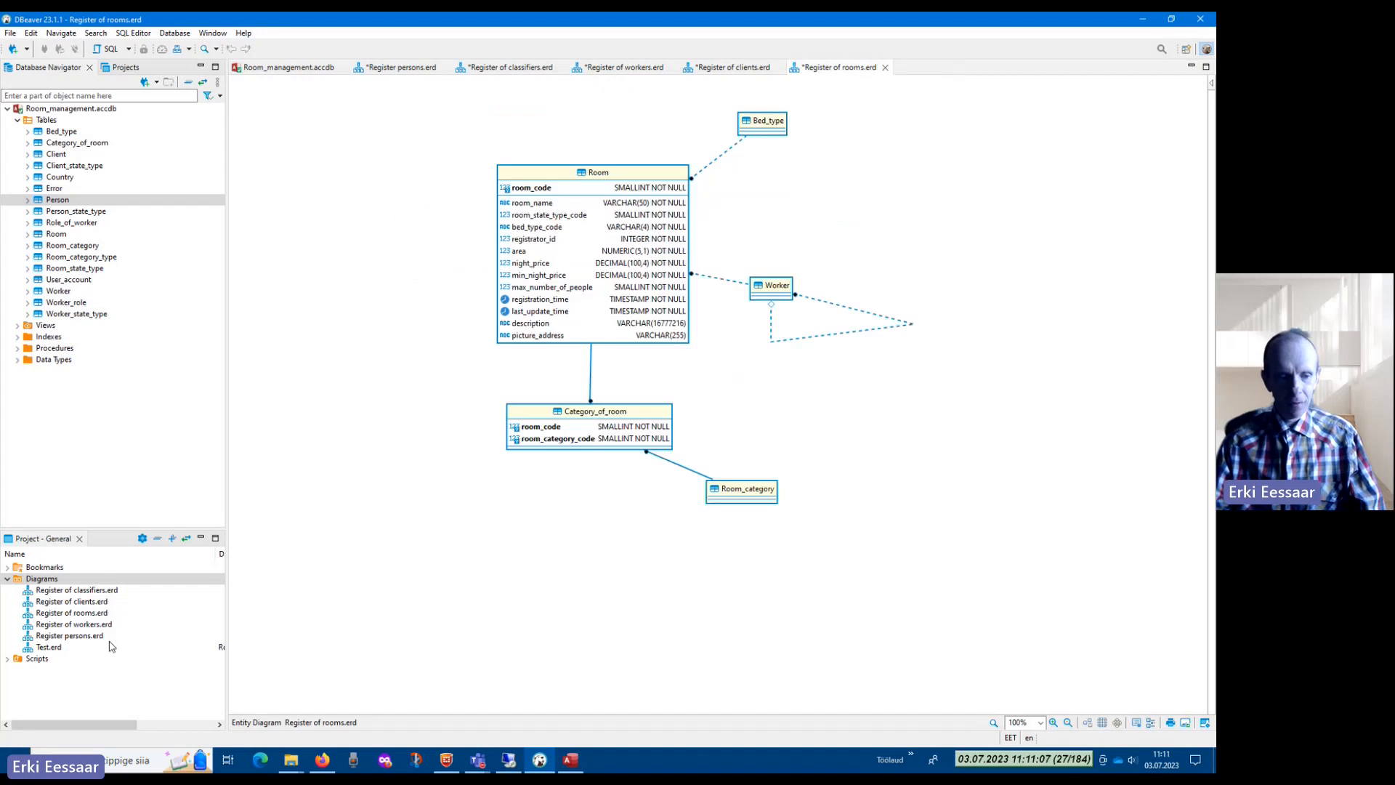
right_click(49, 647)
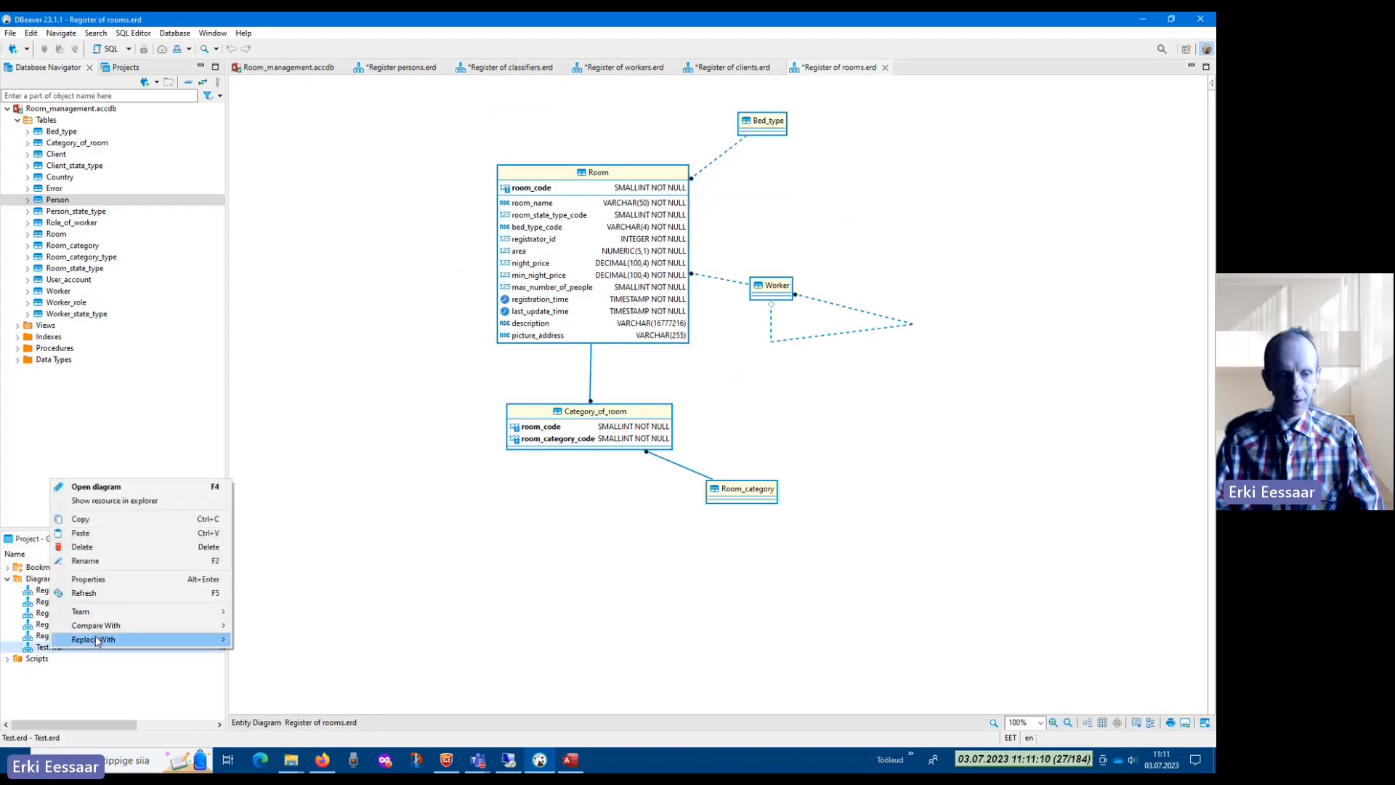
click(146, 551)
click(683, 392)
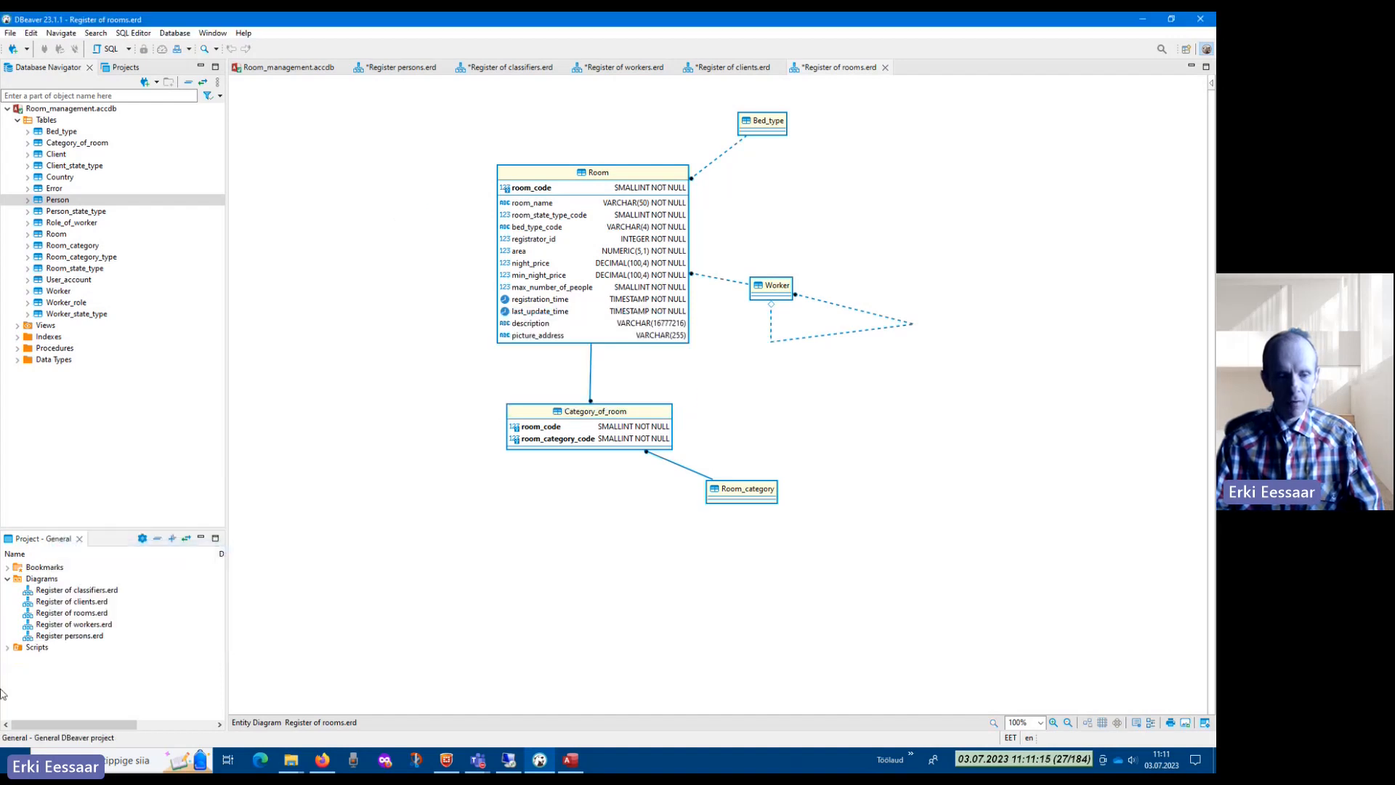
click(115, 637)
right_click(114, 638)
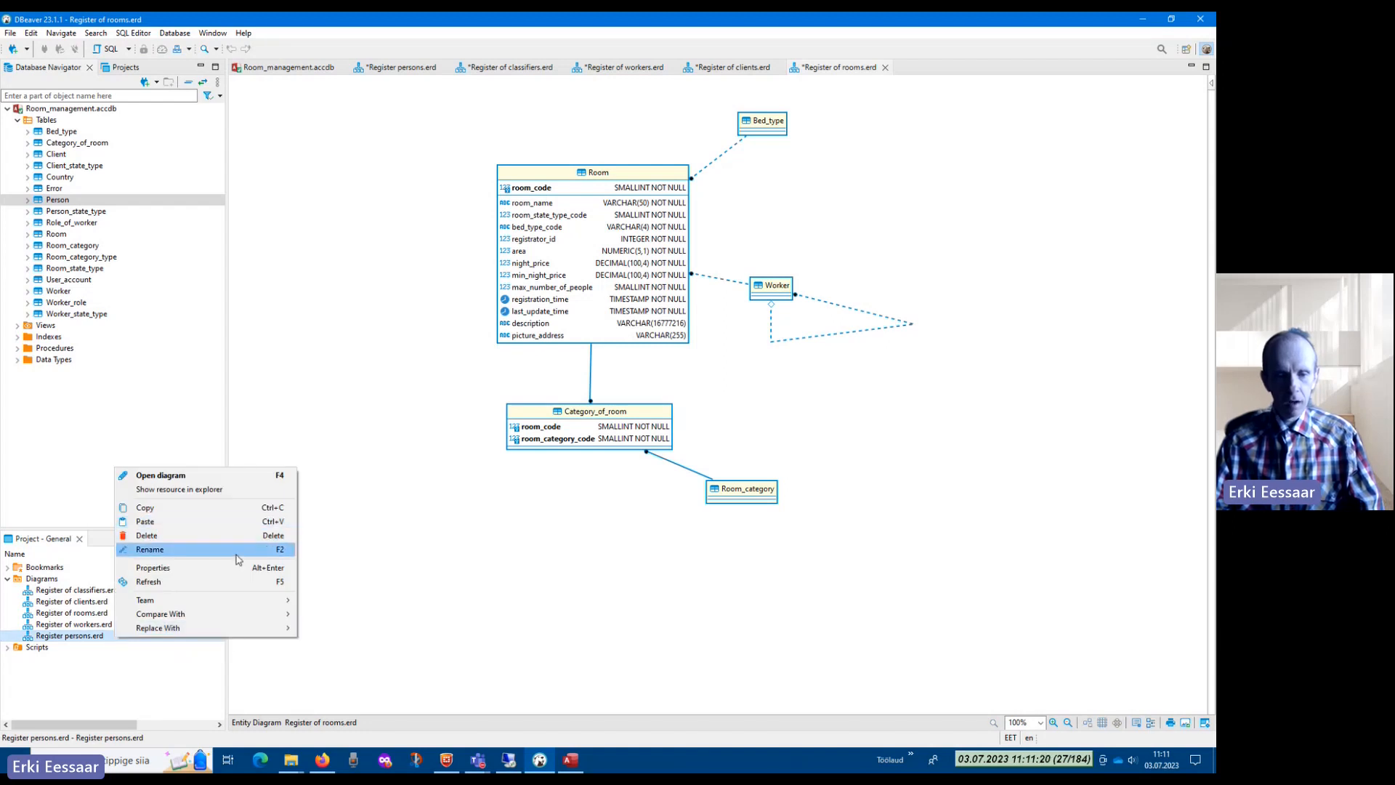
click(499, 579)
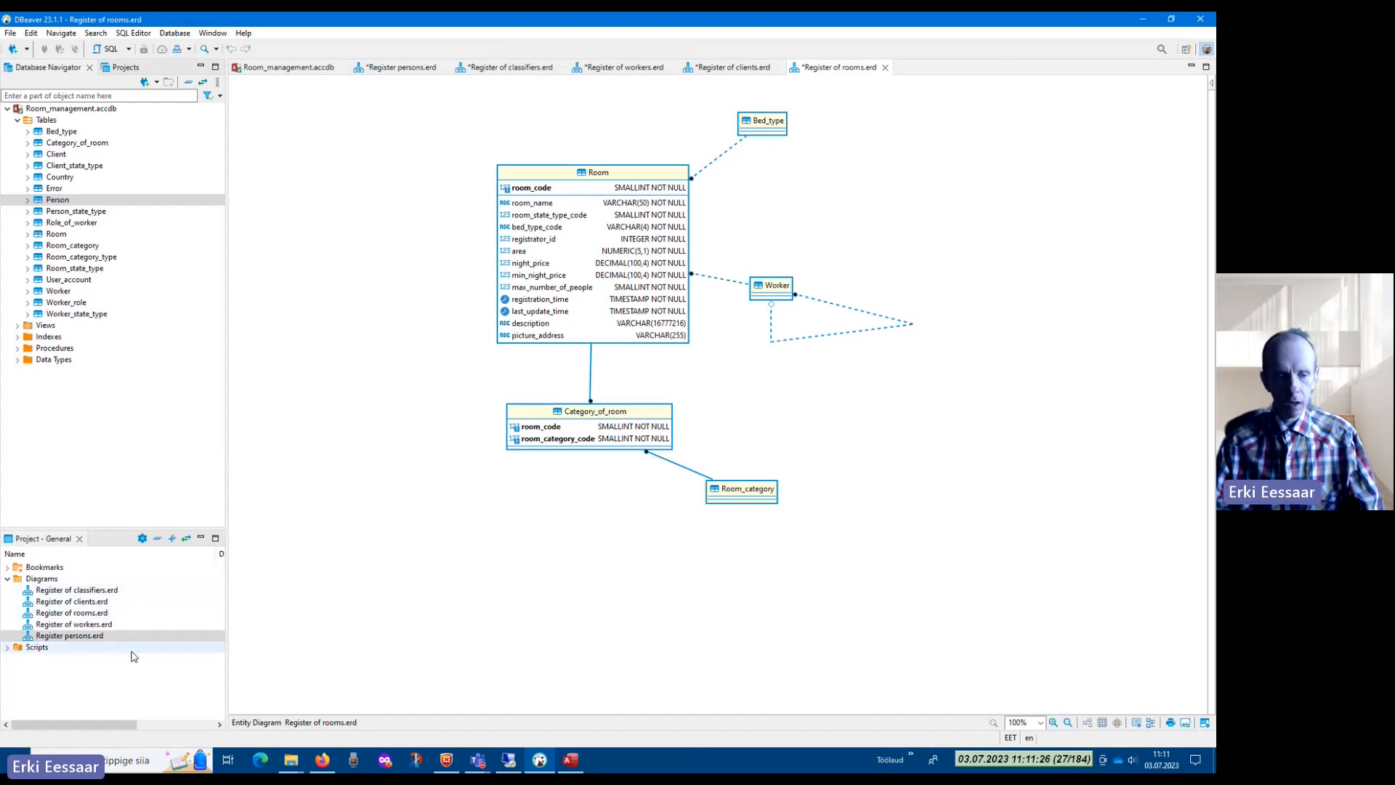
Move the Bed_type table slightly down and to the right in the Register of rooms diagram, leaving it deselected
click(748, 135)
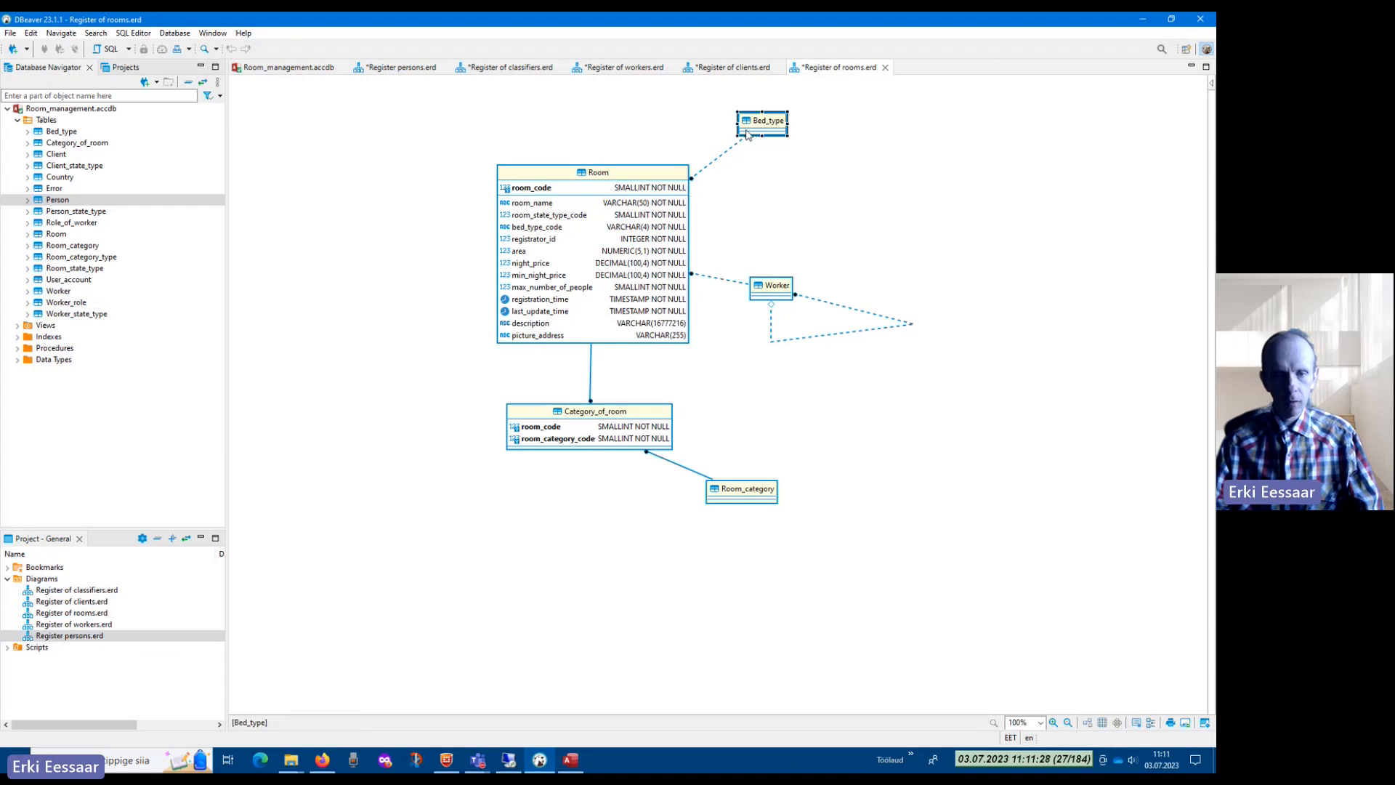
click(565, 136)
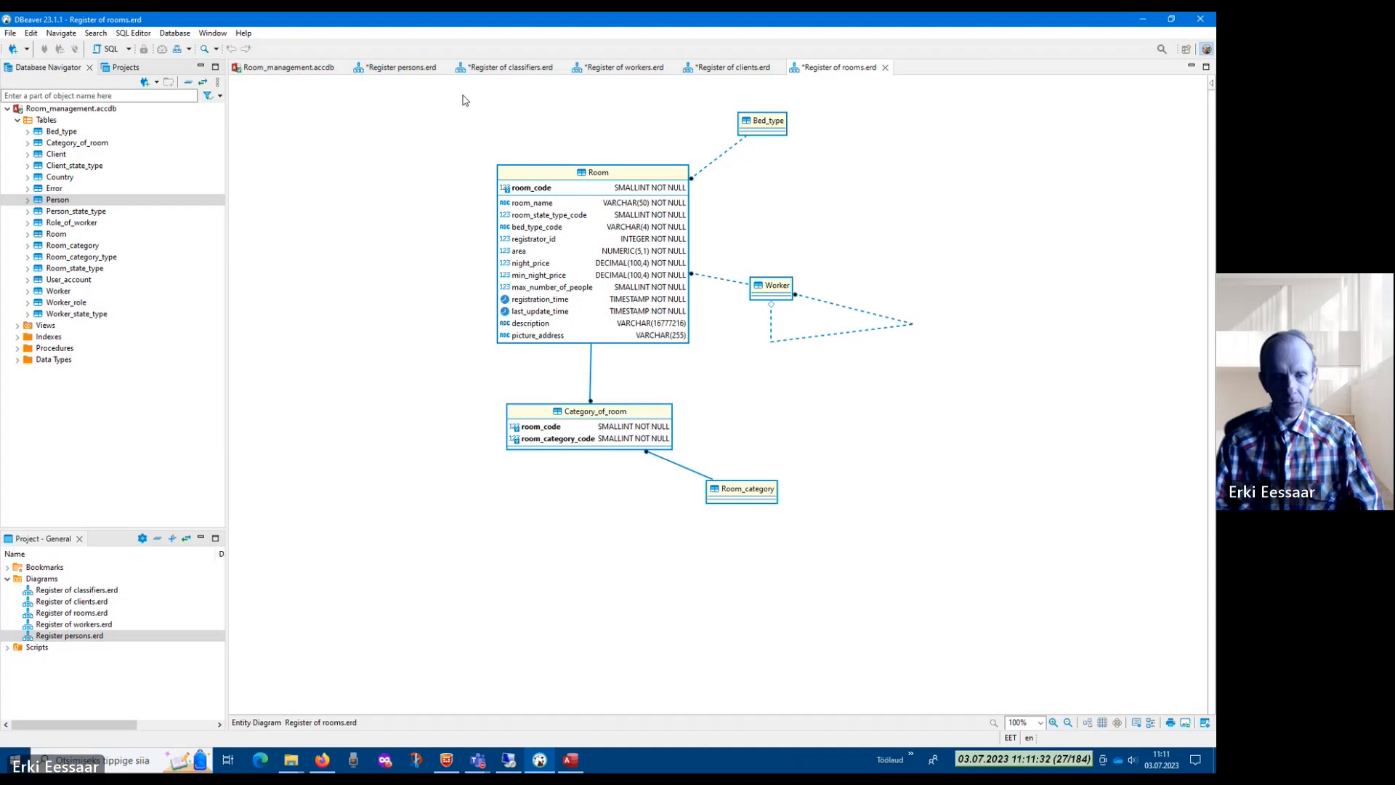
drag(764, 128, 795, 141)
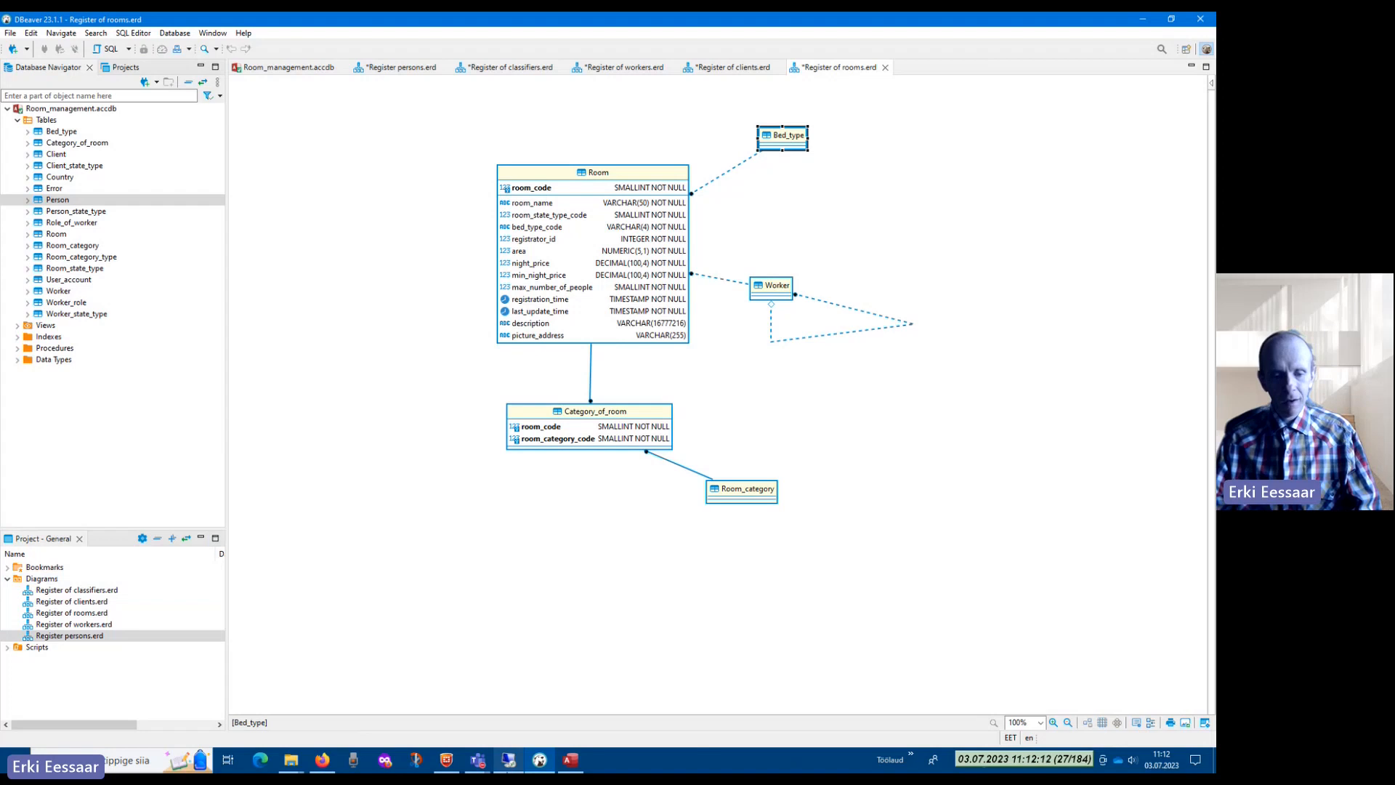
click(1011, 579)
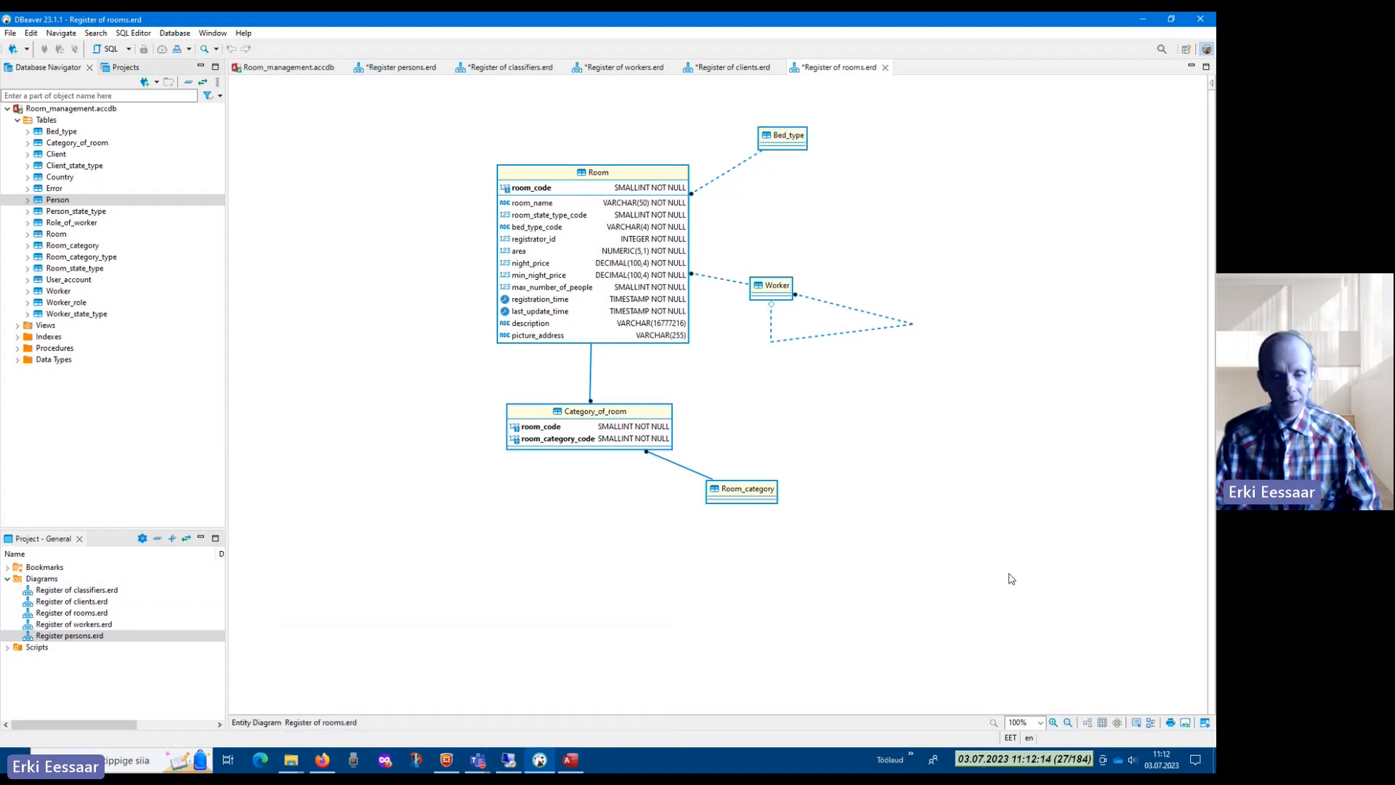